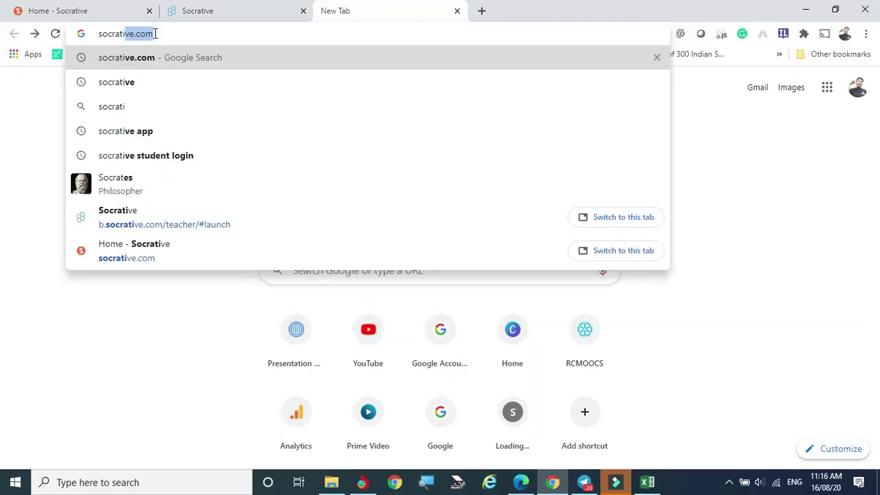
- Load socrative.com in Chrome to reach the 'Meet Socrative' home page
type("ve.com")
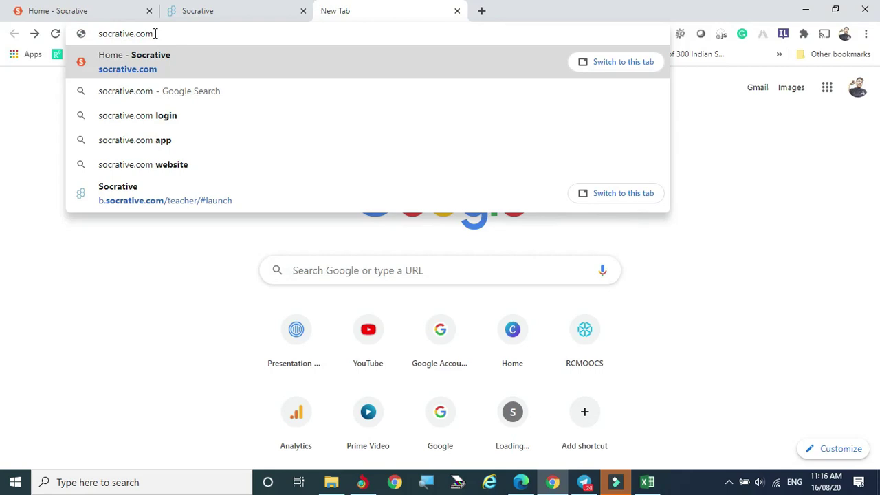
key("Return")
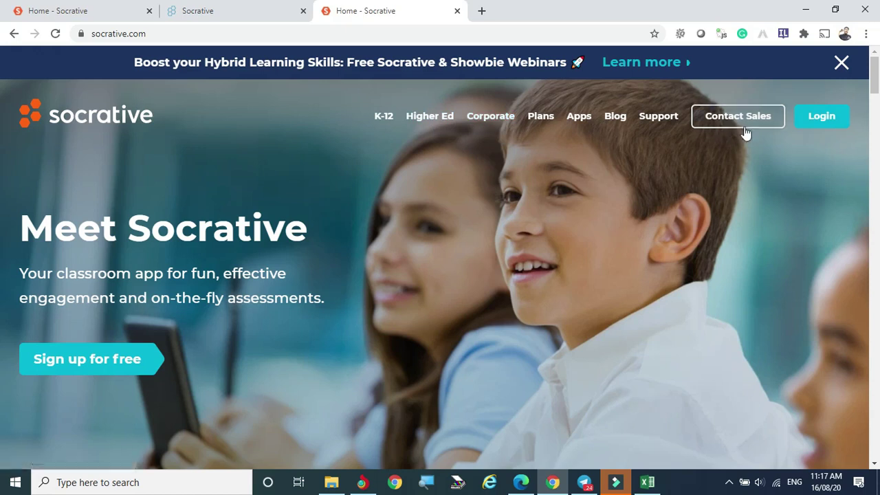
left_click(815, 120)
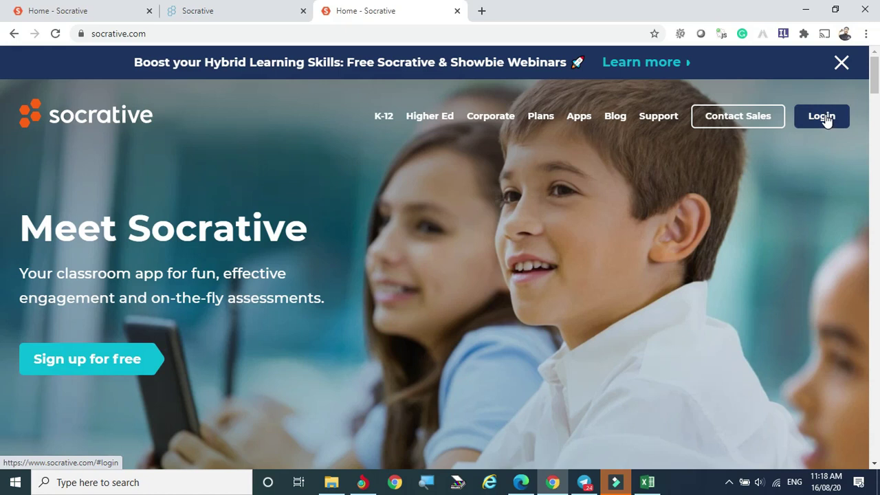
- Go to the Plans page via 'Sign up for free' and view the Free and PRO plan cards
left_click(89, 361)
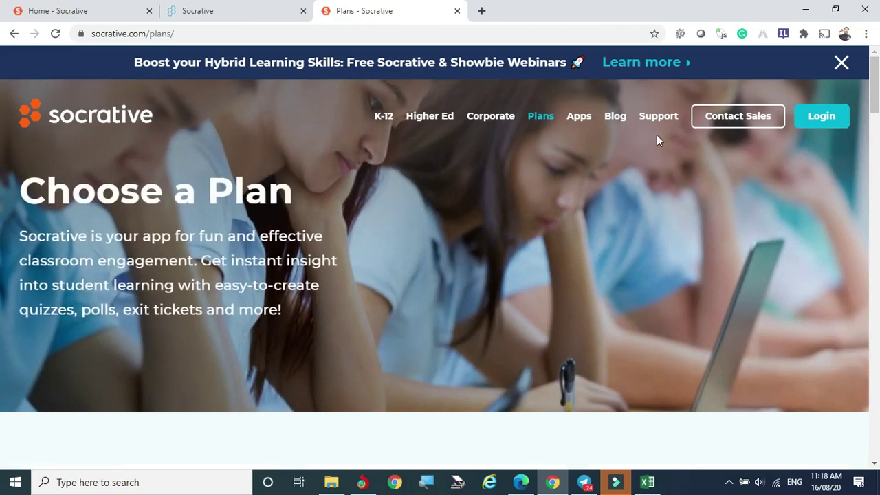
left_click(540, 118)
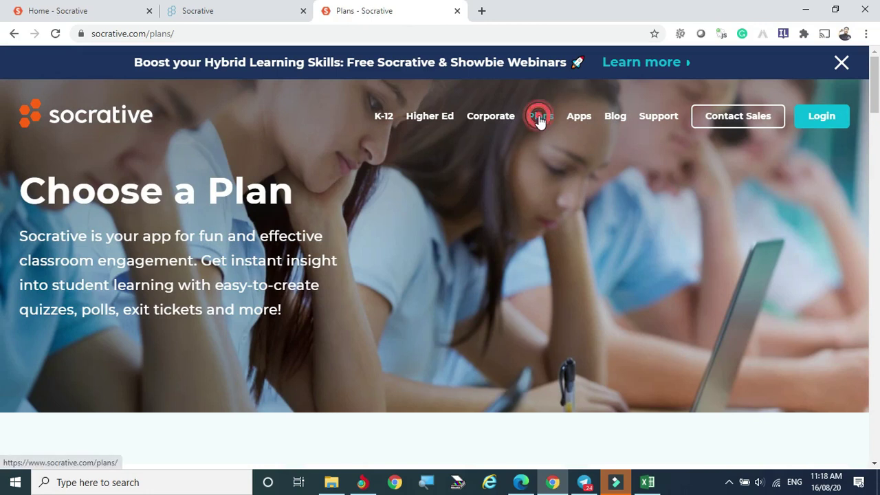
scroll(577, 197, "down", 6)
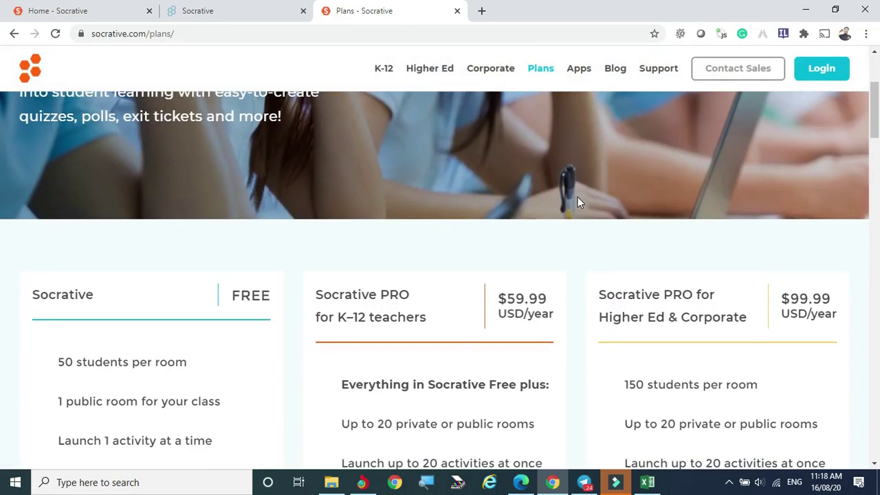
scroll(403, 187, "up", 1)
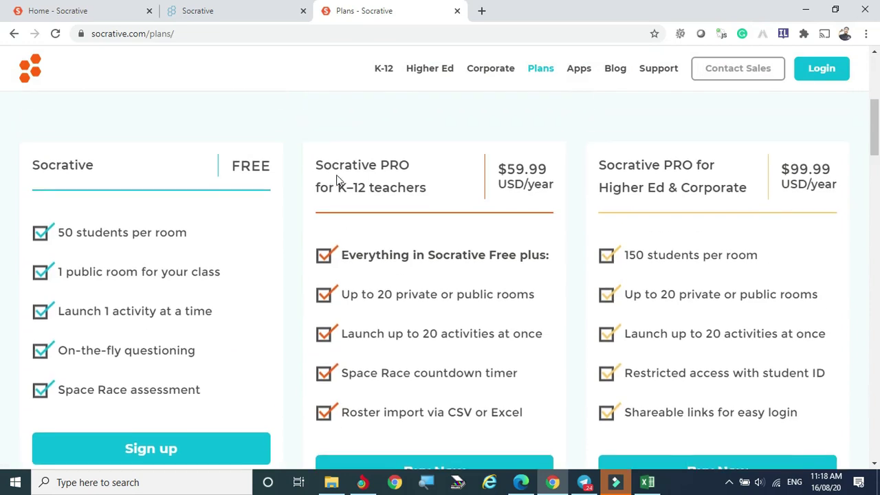
scroll(135, 185, "down", 1)
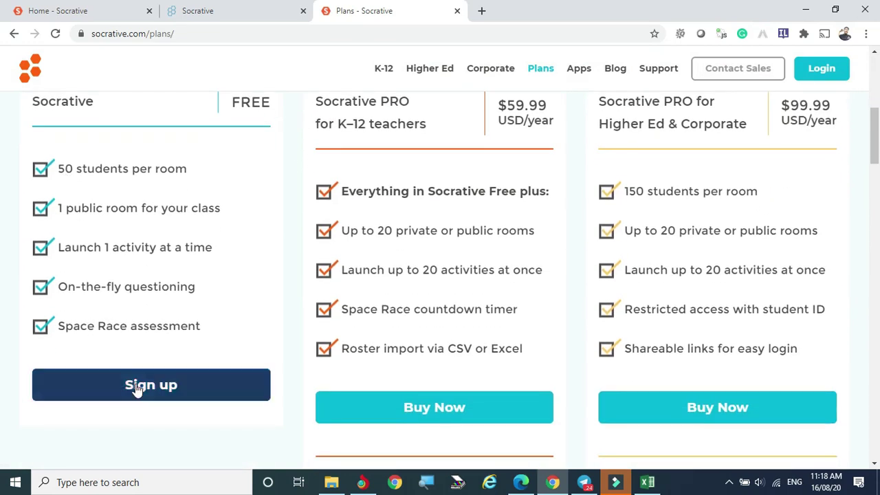
scroll(114, 154, "up", 1)
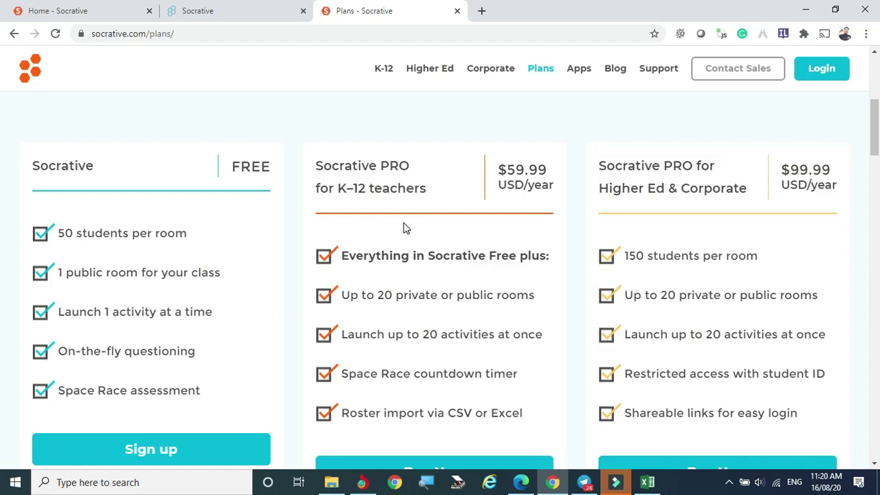
scroll(410, 230, "up", 1)
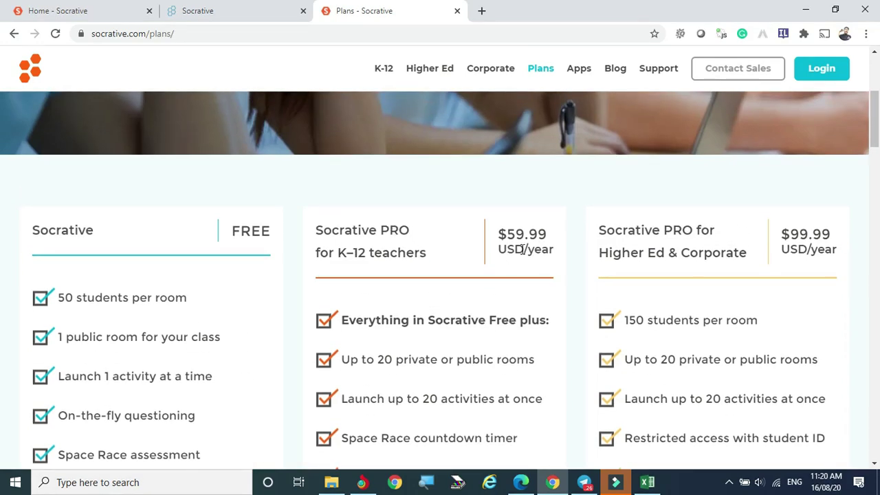
scroll(521, 254, "down", 1)
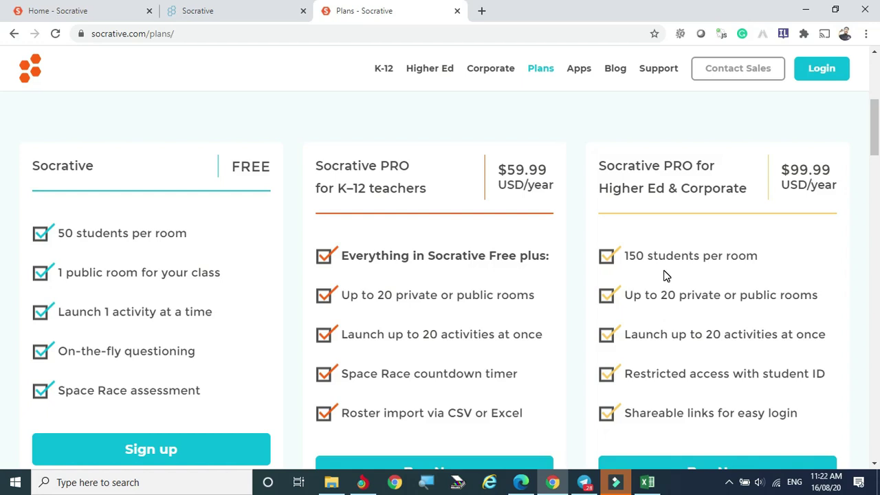
scroll(664, 276, "down", 2)
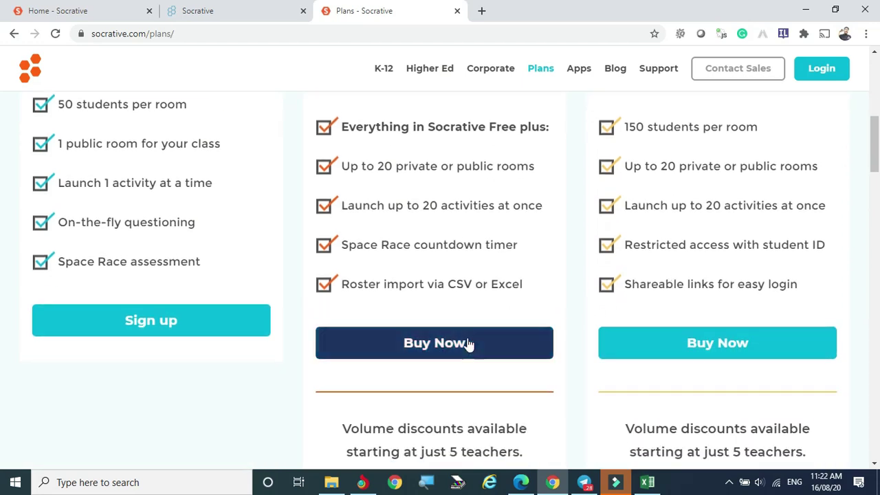
scroll(467, 344, "up", 1)
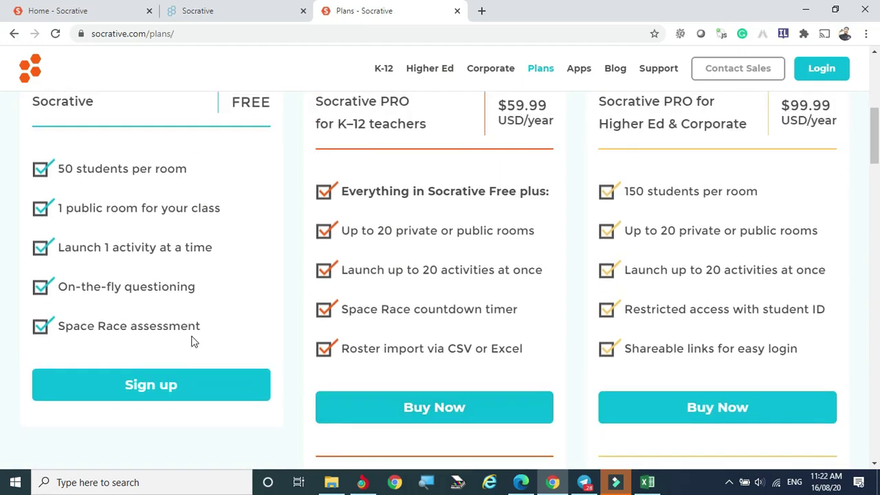
left_click(153, 386)
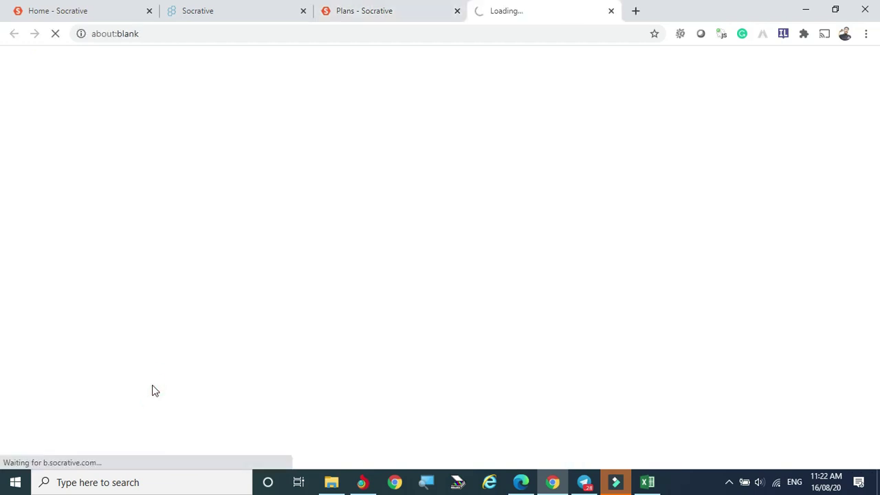
scroll(418, 268, "down", 1)
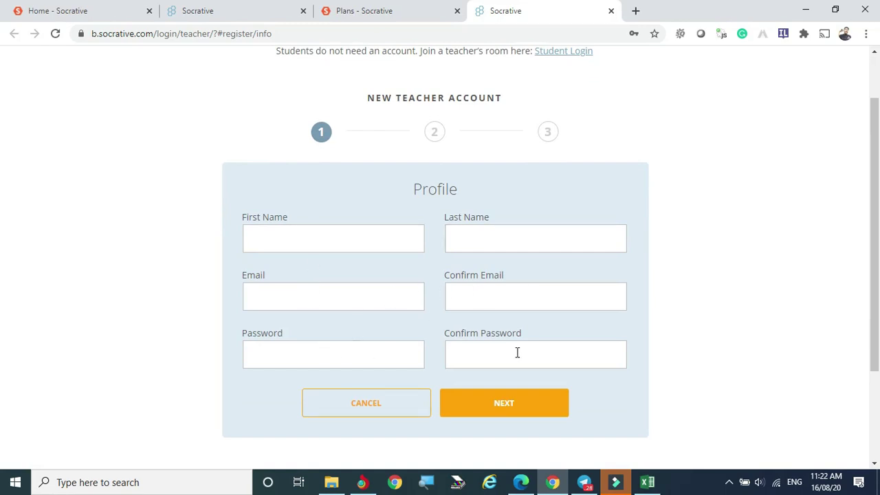
scroll(454, 342, "up", 1)
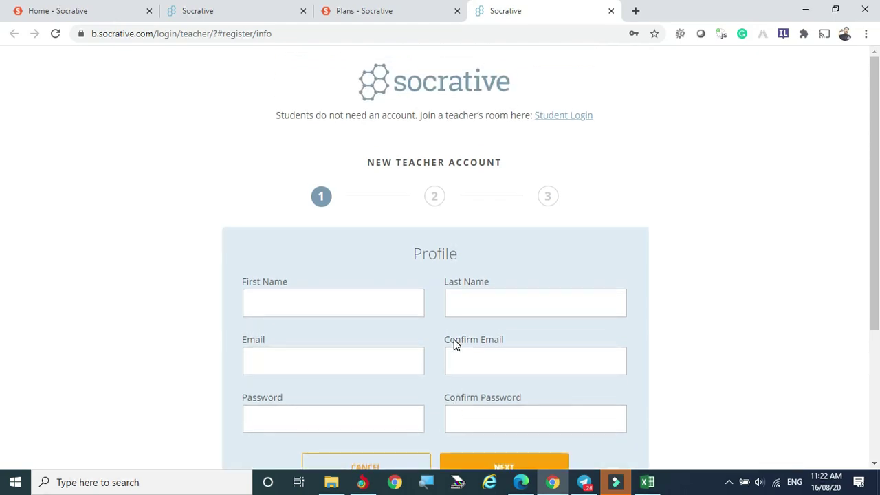
scroll(488, 369, "down", 2)
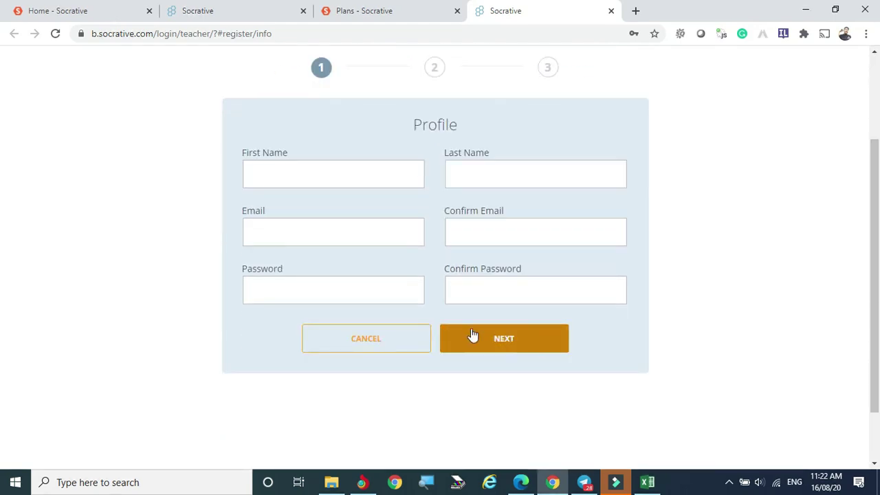
scroll(434, 229, "up", 2)
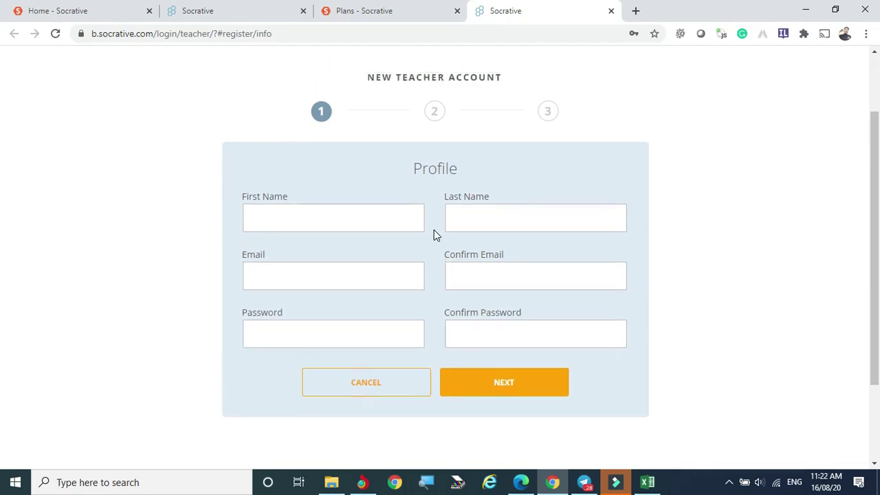
left_click(611, 11)
- Choose Student Login from the Login popup to reach the Room Name page
scroll(536, 120, "up", 5)
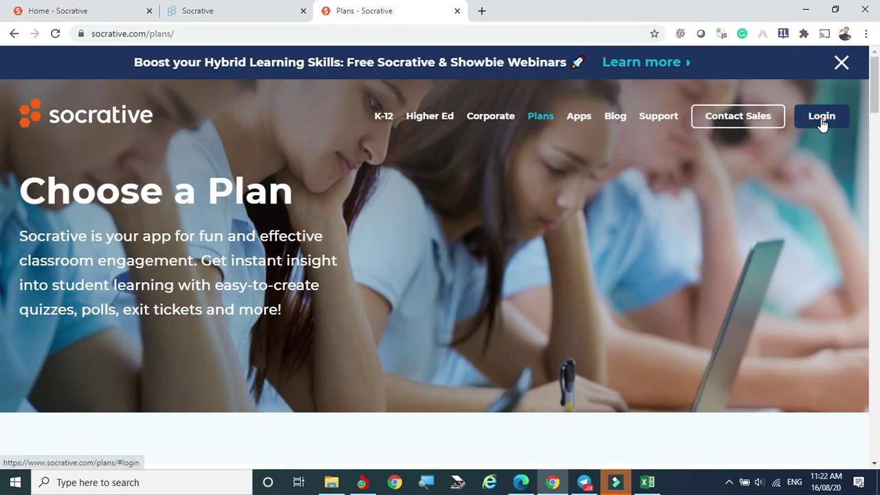
left_click(821, 118)
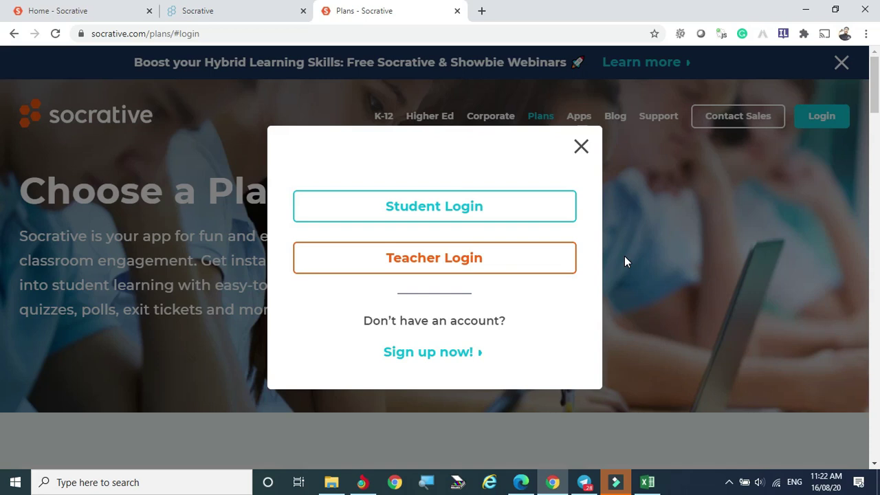
left_click(431, 213)
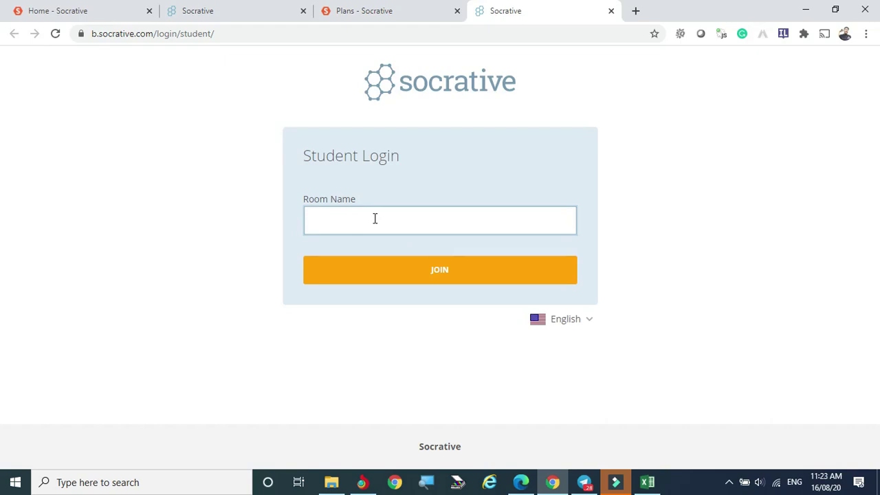
- Close the Student Login tab and sign in through Teacher Login to the Launch dashboard
left_click(610, 12)
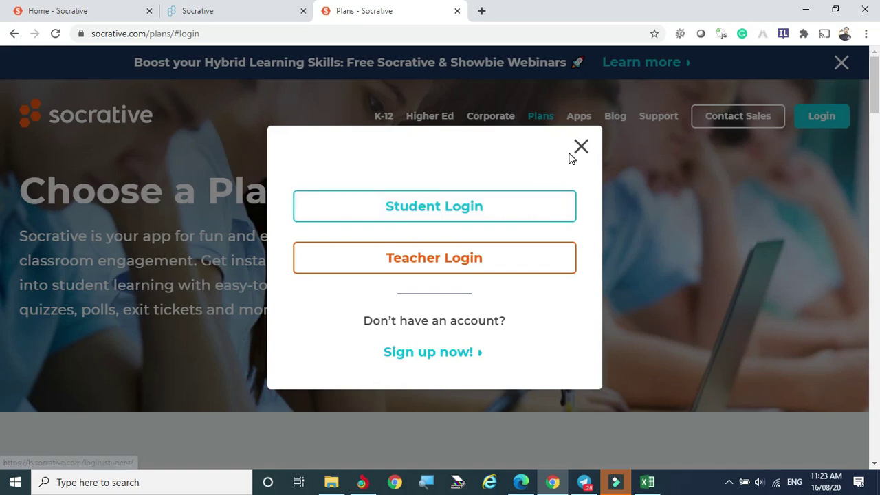
left_click(399, 261)
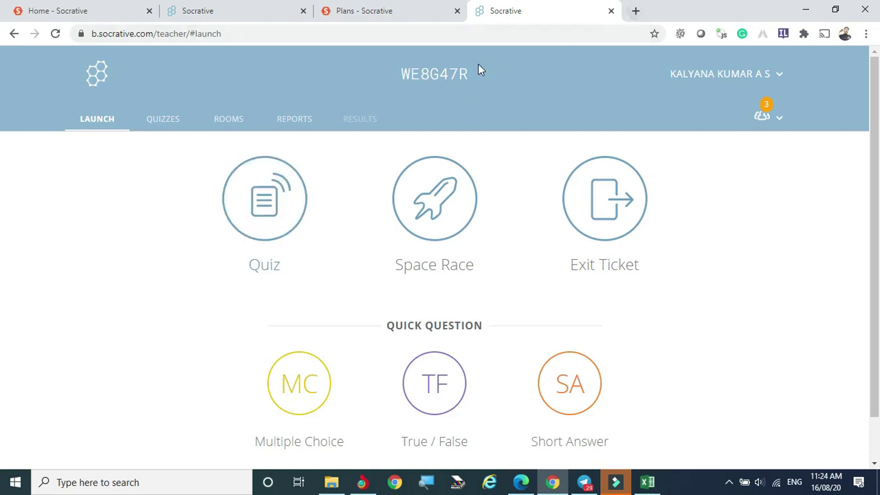
- In a new tab, load socrative.com and pick Student Login from the Login popup
left_click(633, 12)
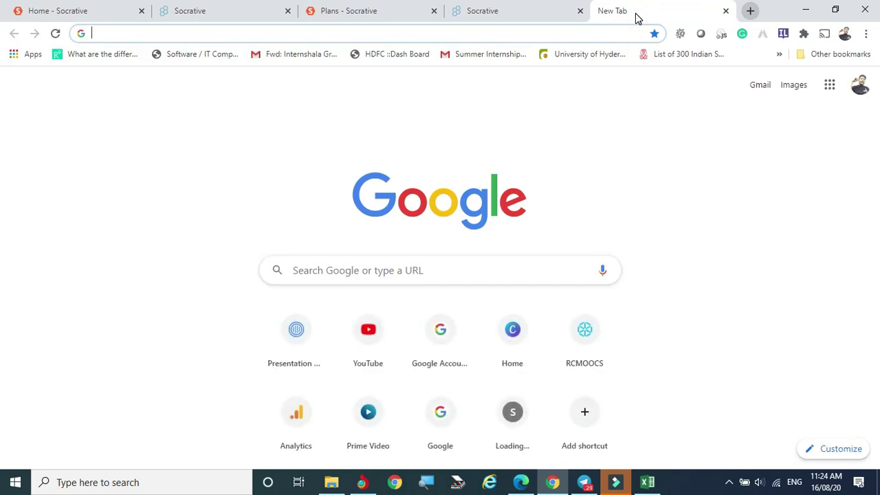
type("socr")
key("Return")
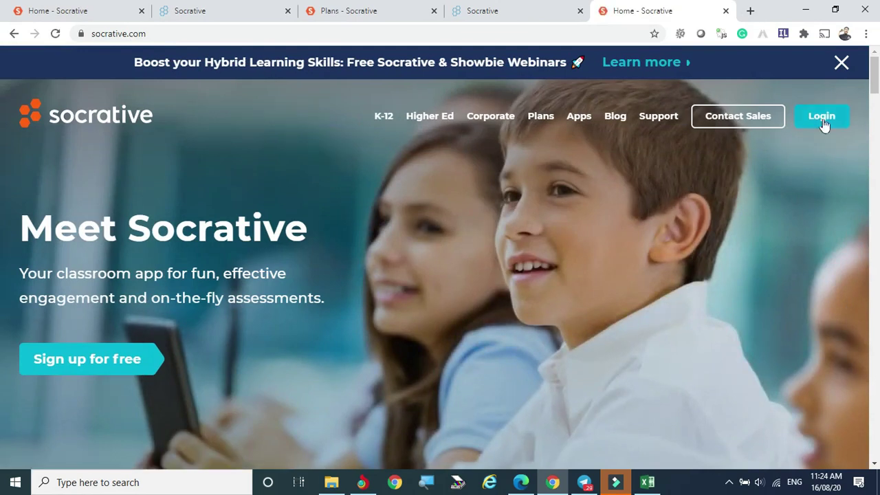
left_click(824, 118)
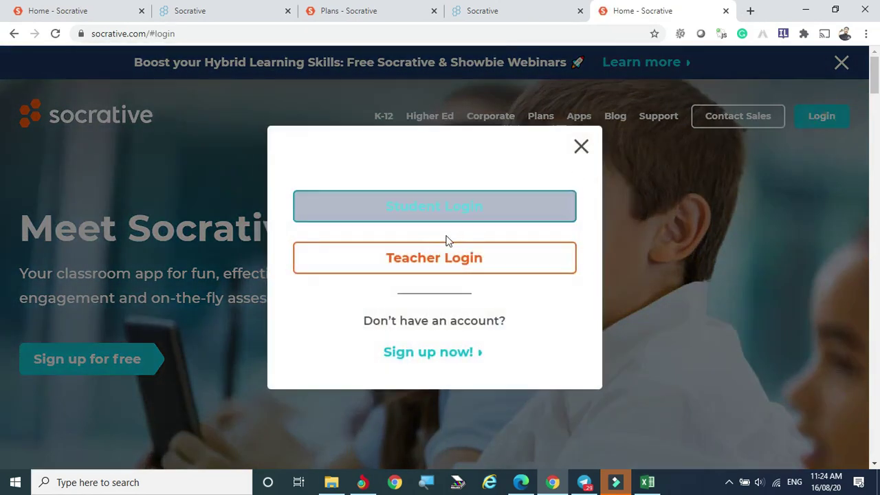
left_click(437, 209)
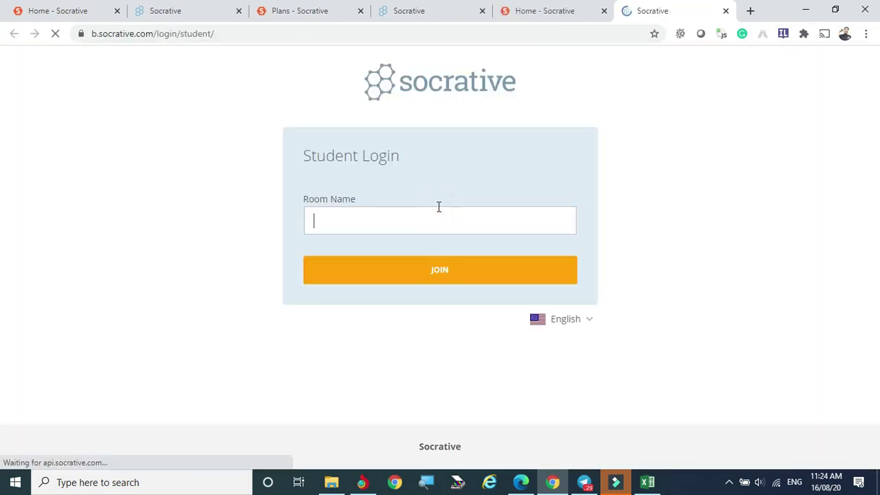
left_click(402, 217)
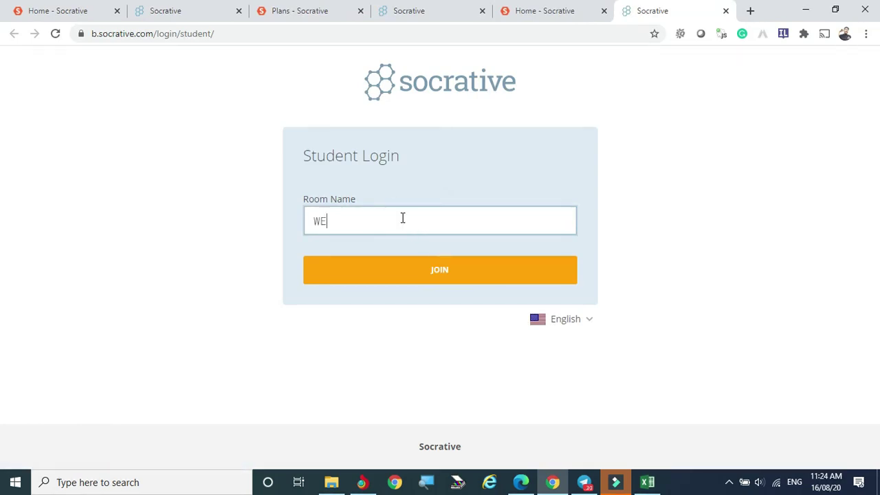
left_click(440, 275)
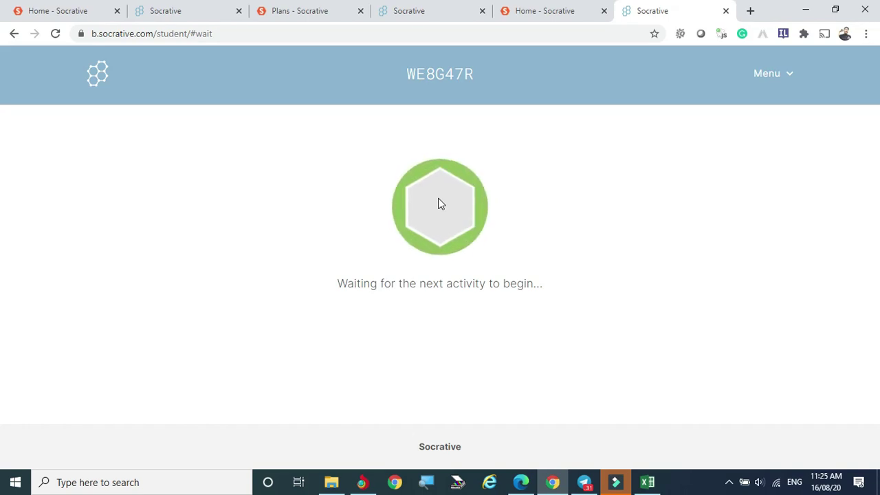
- Switch among the open tabs, visiting the teacher's Rooms page and returning
left_click(546, 8)
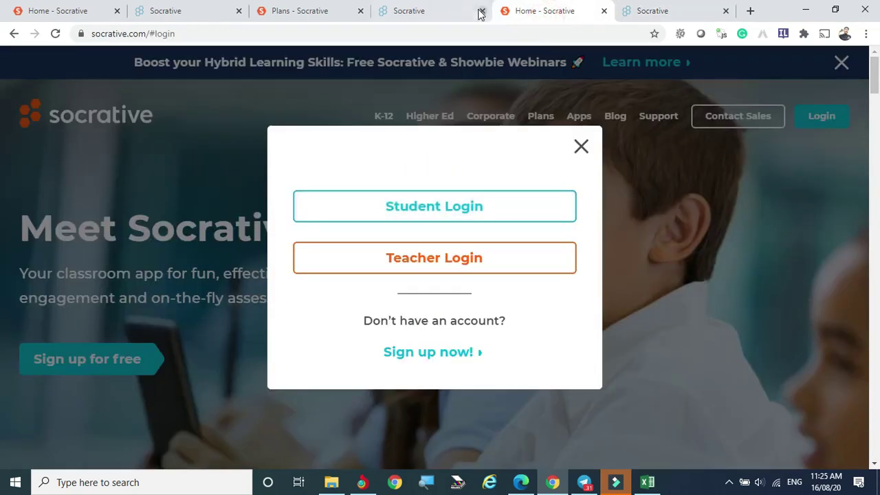
left_click(449, 9)
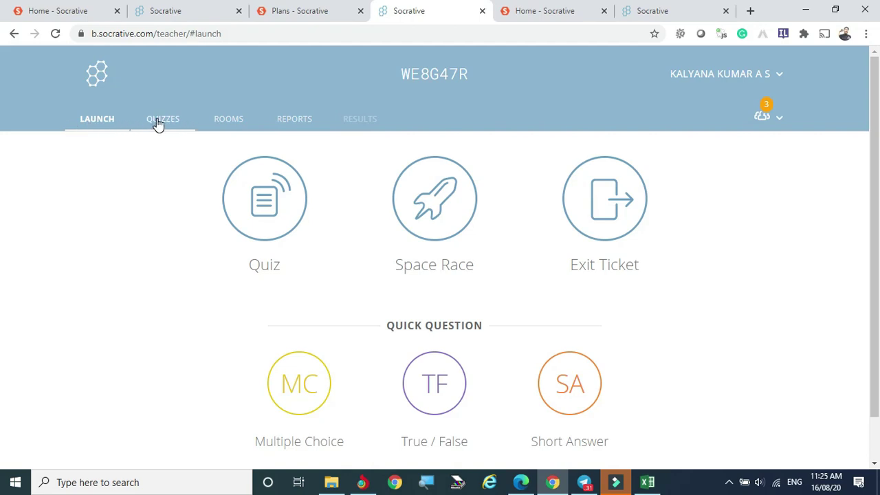
left_click(228, 120)
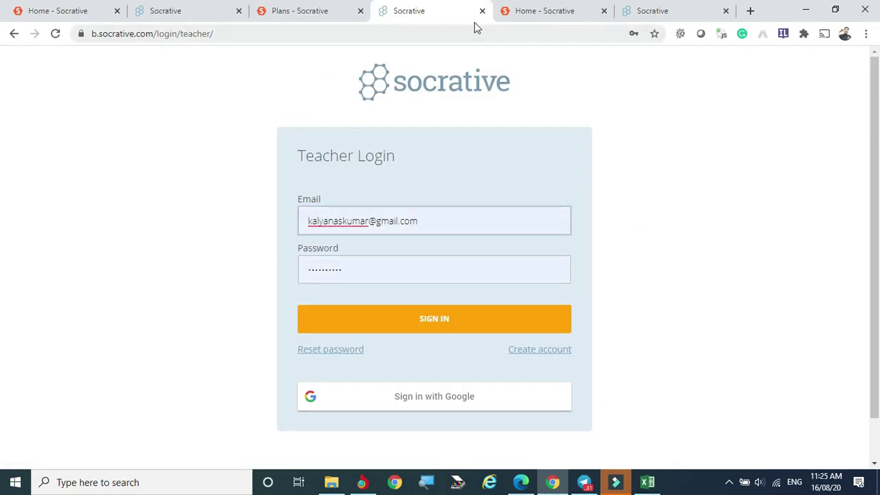
left_click(13, 33)
left_click(299, 14)
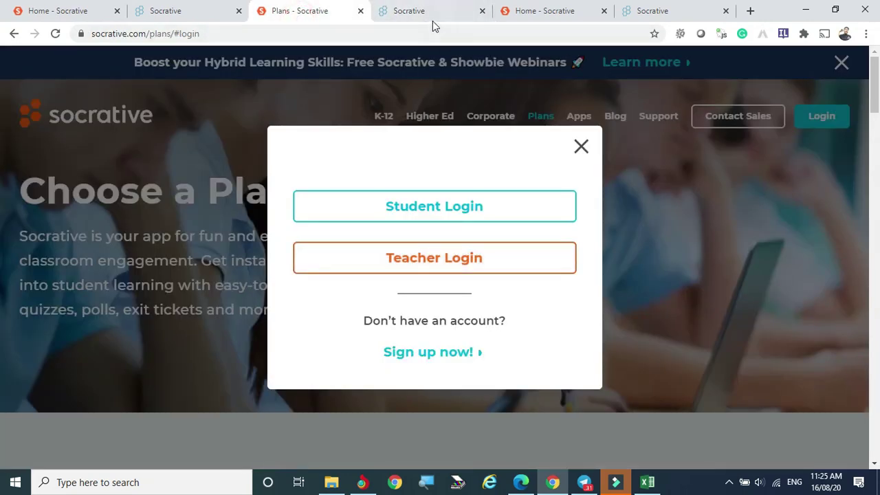
left_click(416, 13)
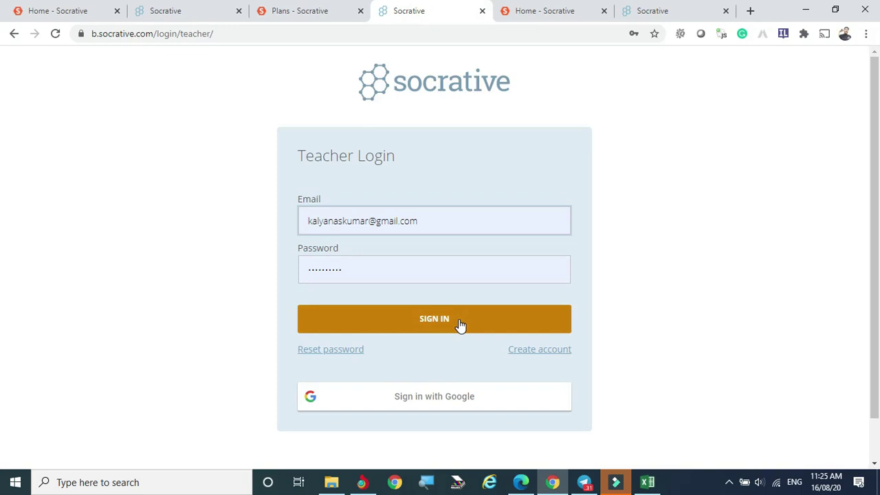
left_click(163, 15)
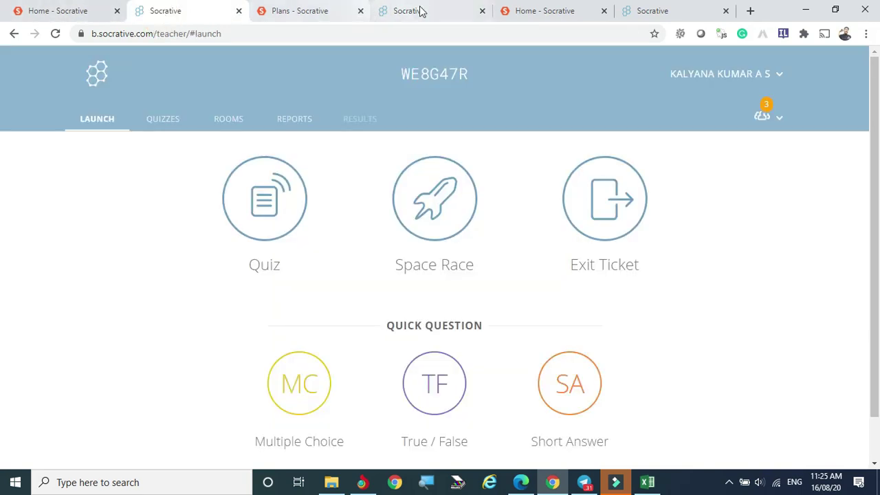
- Close the duplicate Socrative tab and the Plans tab
left_click(482, 11)
left_click(321, 15)
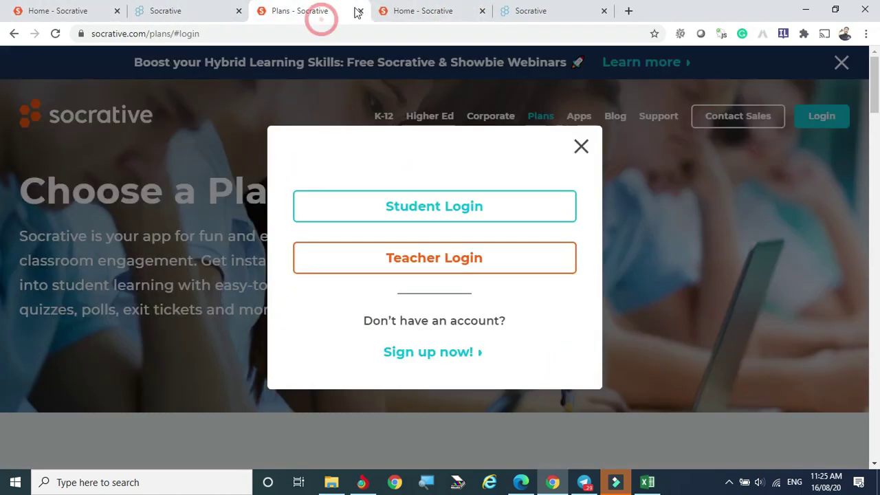
left_click(358, 11)
left_click(196, 15)
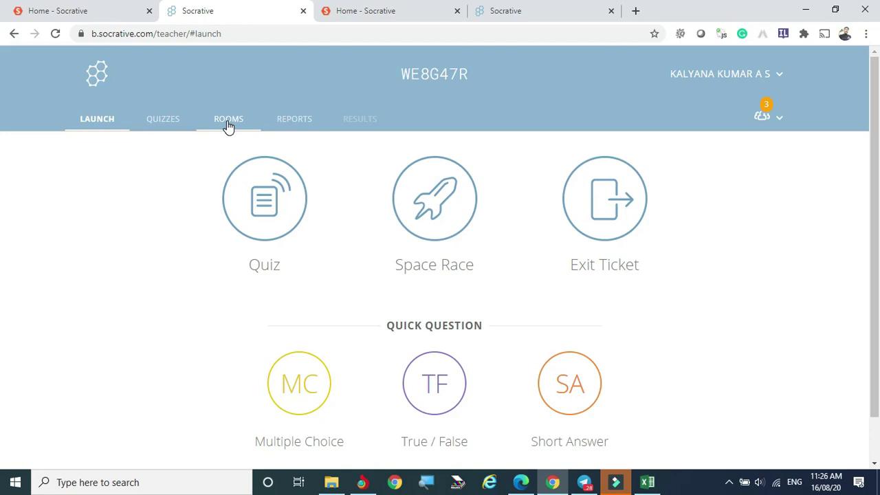
- Visit the Reports page, then sign in to the teacher account from Teacher Login
left_click(292, 121)
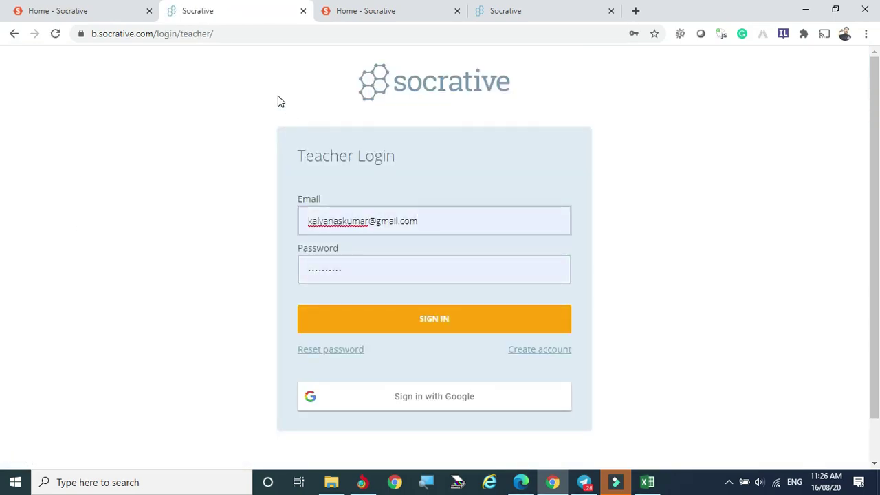
left_click(25, 40)
left_click(448, 326)
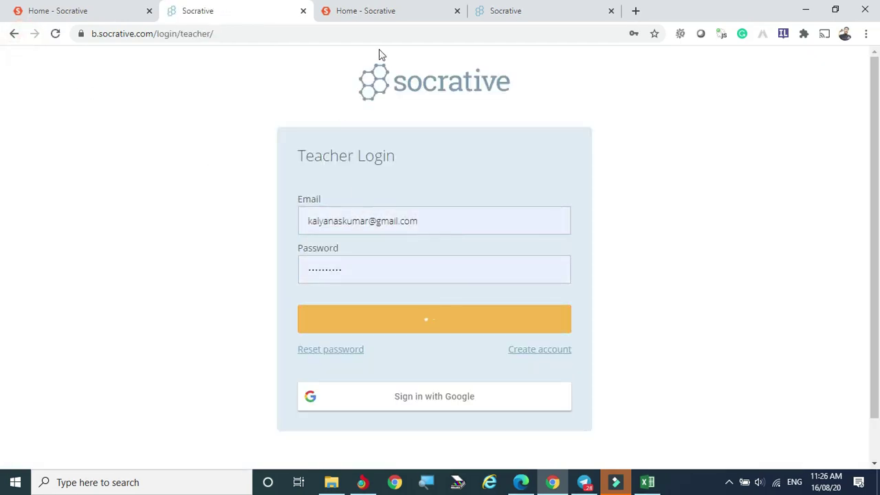
left_click(397, 11)
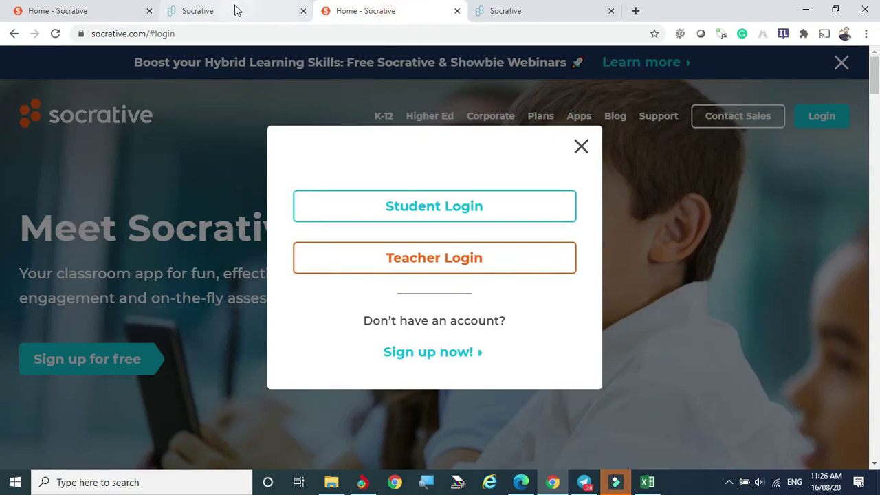
left_click(234, 10)
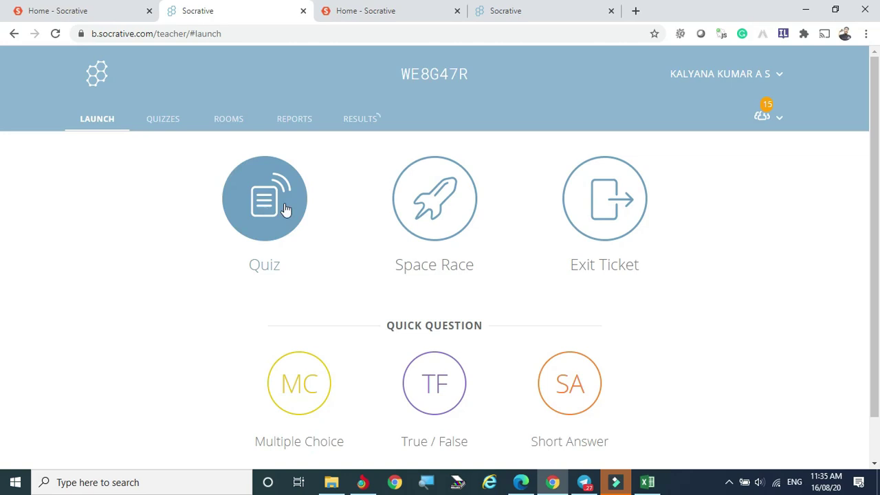
scroll(289, 222, "down", 1)
scroll(289, 223, "up", 1)
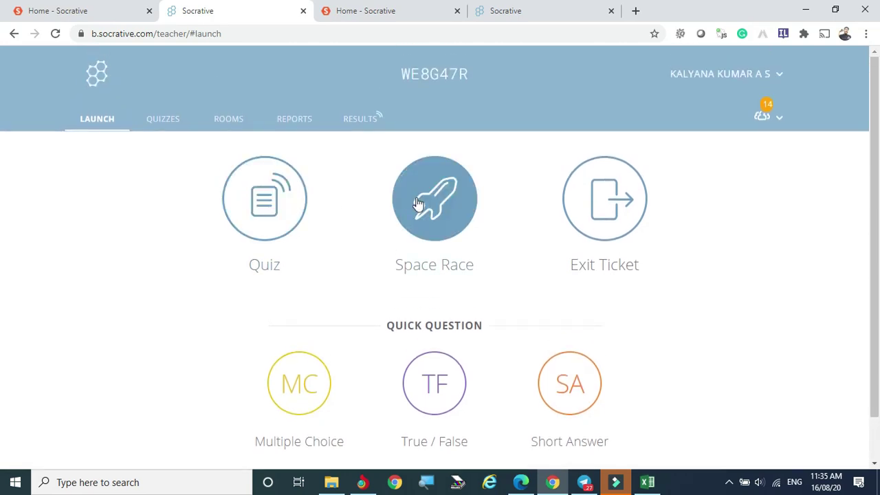
left_click(604, 208)
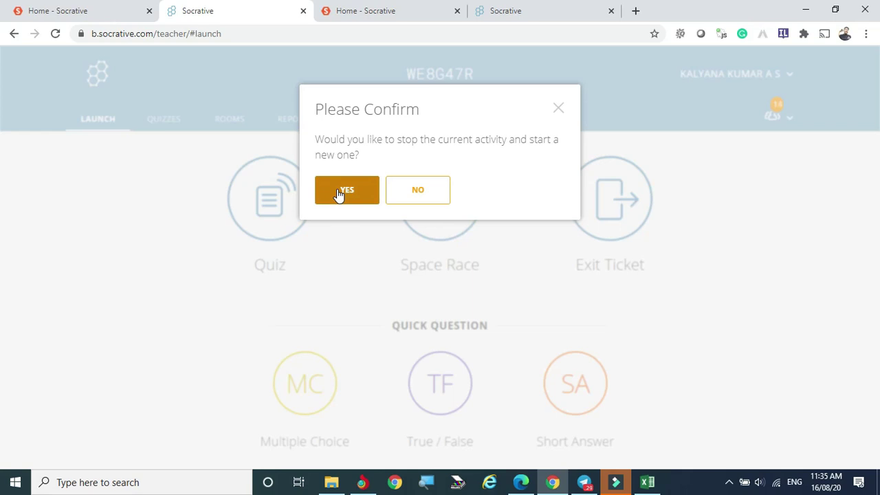
left_click(558, 107)
scroll(718, 229, "down", 1)
scroll(718, 229, "up", 1)
scroll(719, 229, "down", 1)
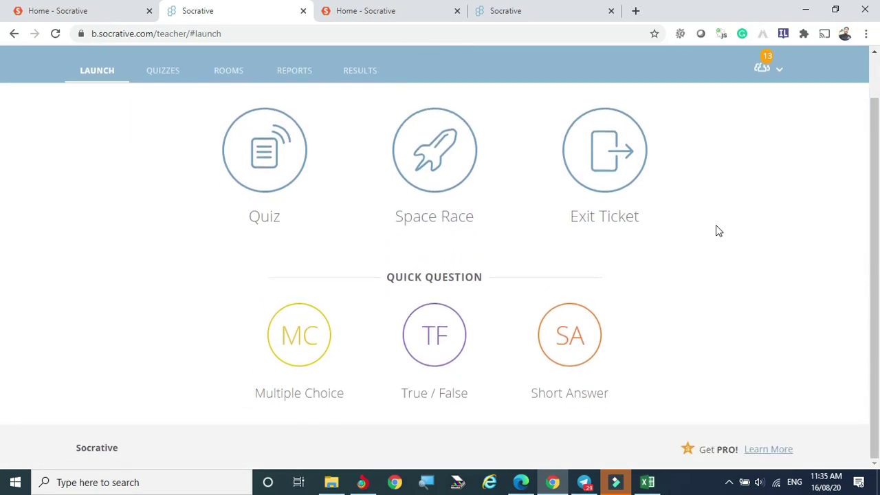
scroll(716, 229, "up", 1)
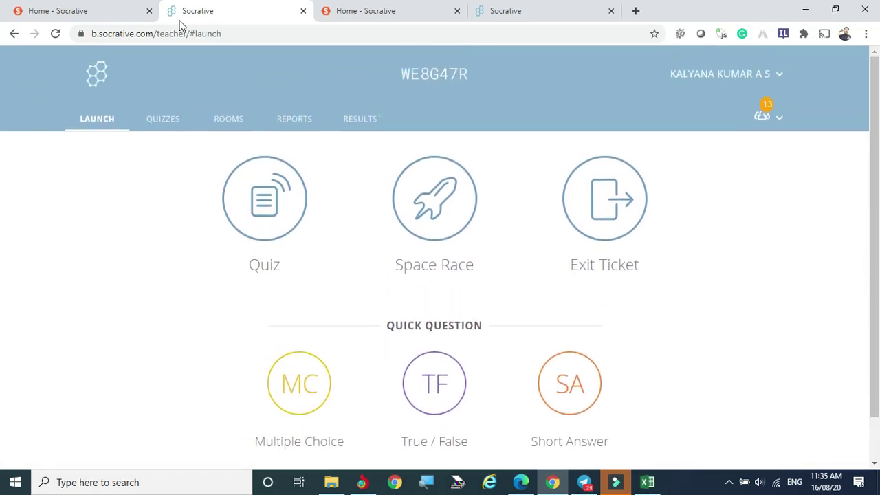
scroll(747, 235, "down", 1)
scroll(748, 235, "up", 1)
- Open the QUIZZES library of three saved quizzes and expand the ADD QUIZ menu
left_click(161, 118)
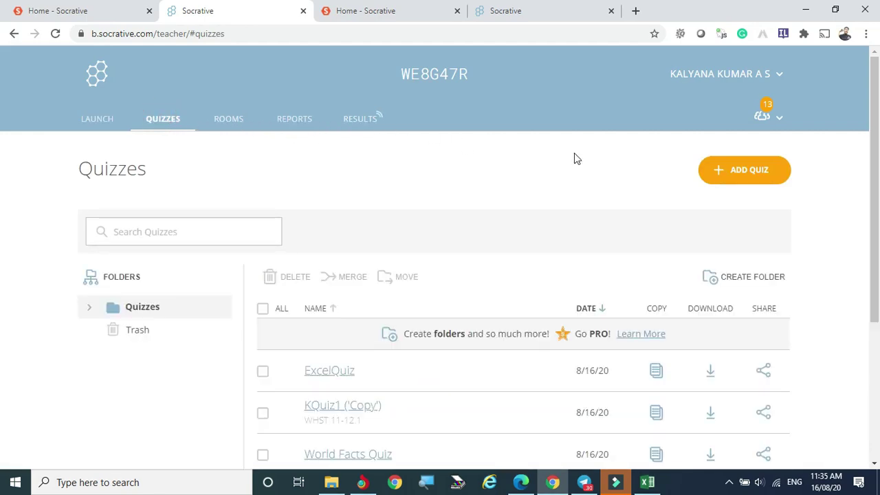
scroll(648, 151, "down", 1)
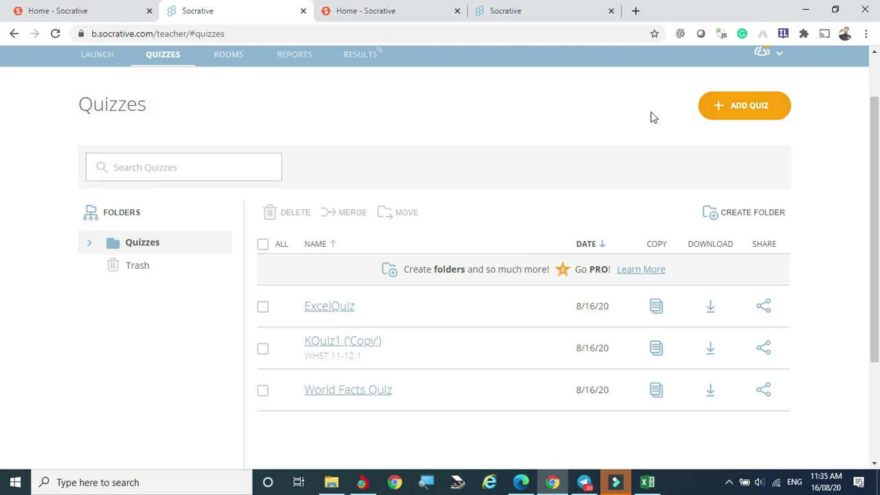
scroll(697, 115, "up", 1)
left_click(742, 173)
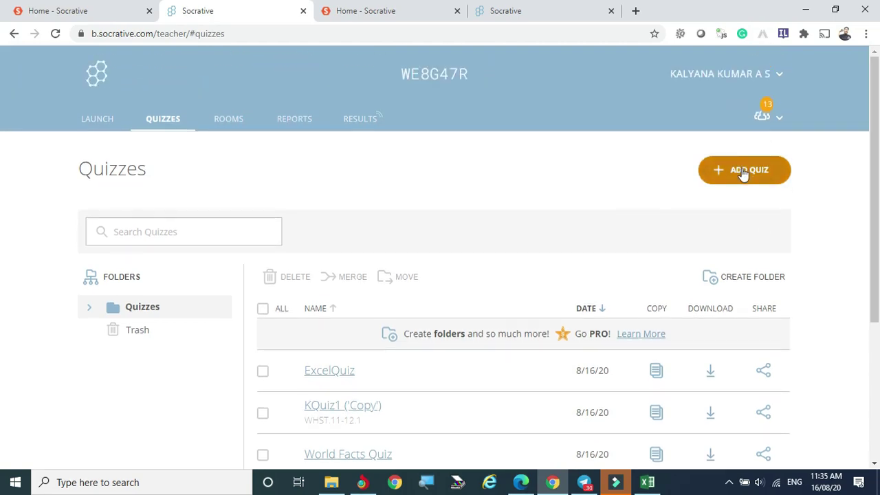
left_click(742, 173)
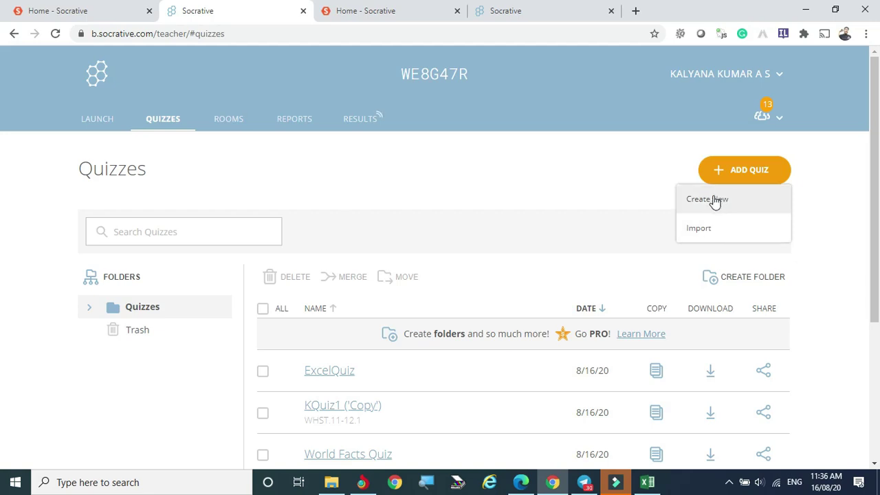
- Create a new quiz, rename 'Untitled Quiz' to TestOne, and enable Align Quiz to Standard
left_click(714, 200)
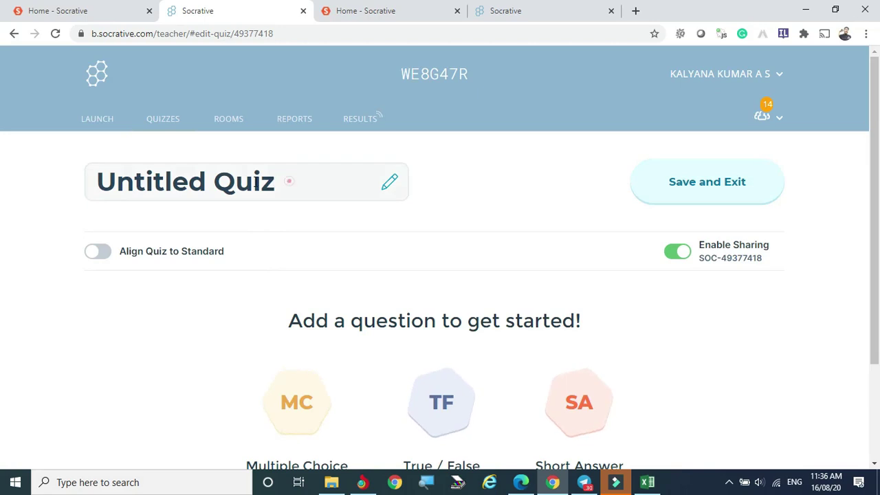
left_click_drag(288, 181, 73, 169)
type("TestOne")
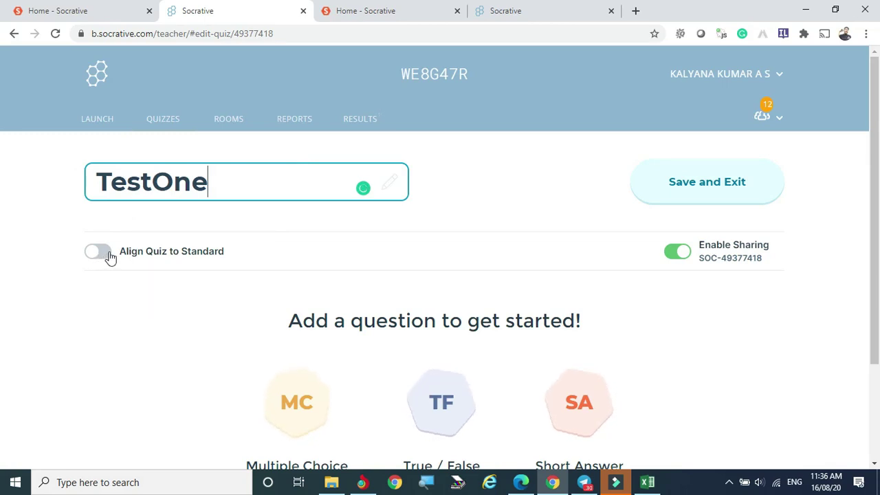
left_click(110, 254)
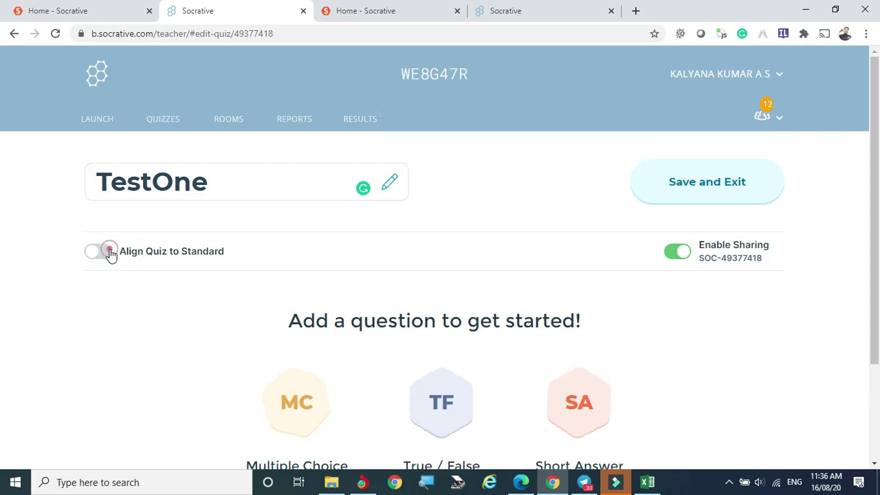
scroll(208, 260, "down", 1)
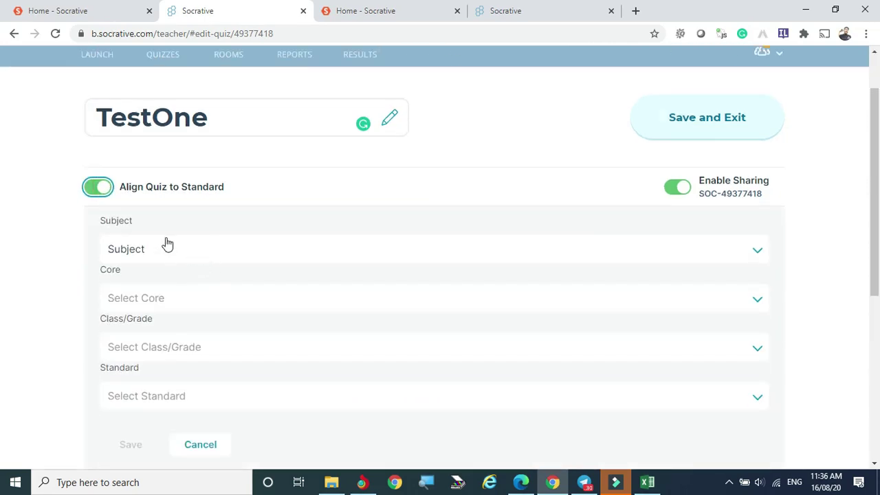
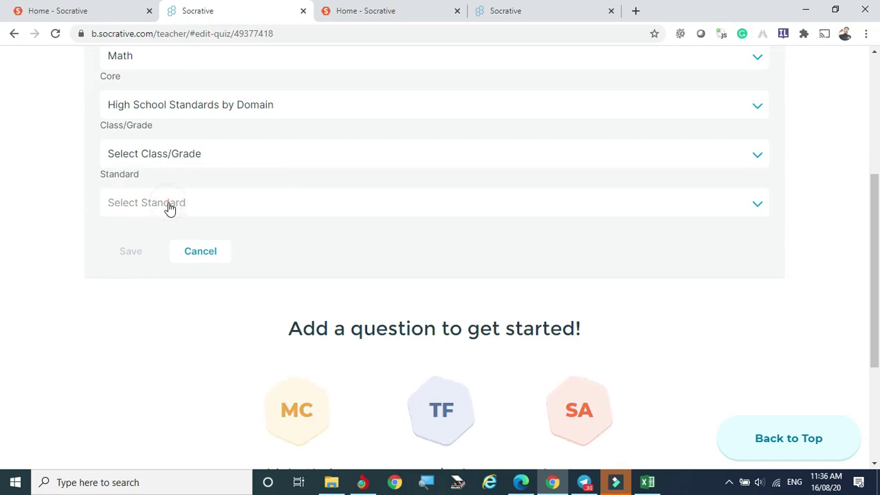
- Choose Algebra as the class/grade and HSA-APR.B.3 as the standard
left_click(157, 201)
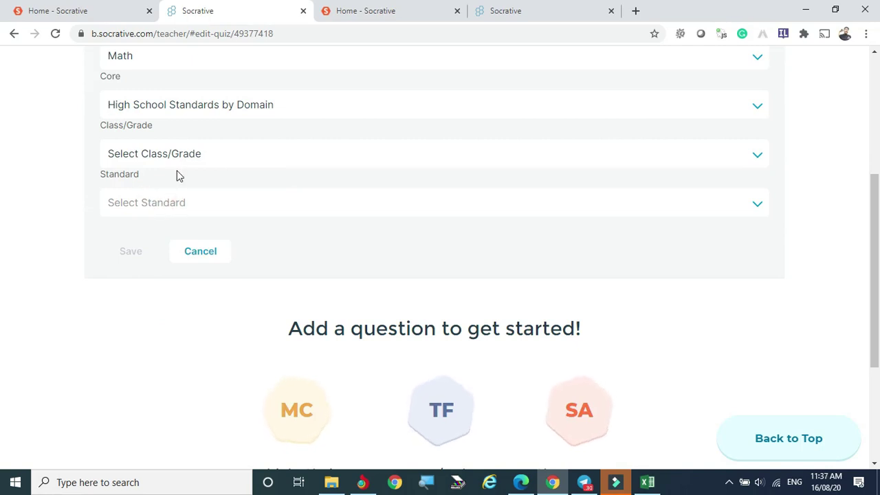
left_click(188, 154)
left_click(140, 212)
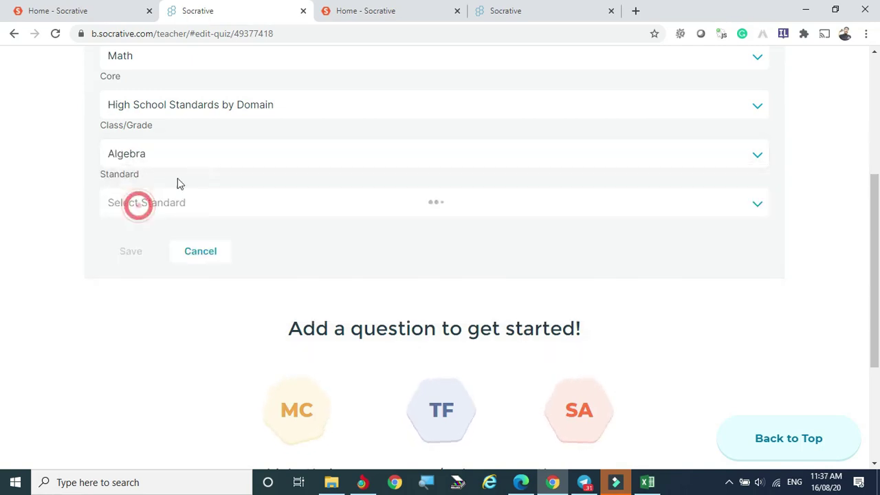
left_click(208, 211)
left_click(193, 201)
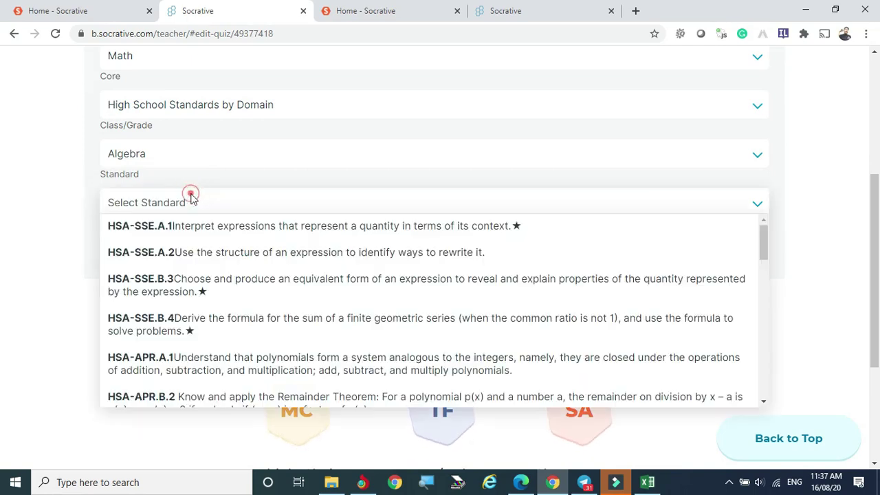
scroll(175, 240, "down", 1)
scroll(182, 255, "up", 2)
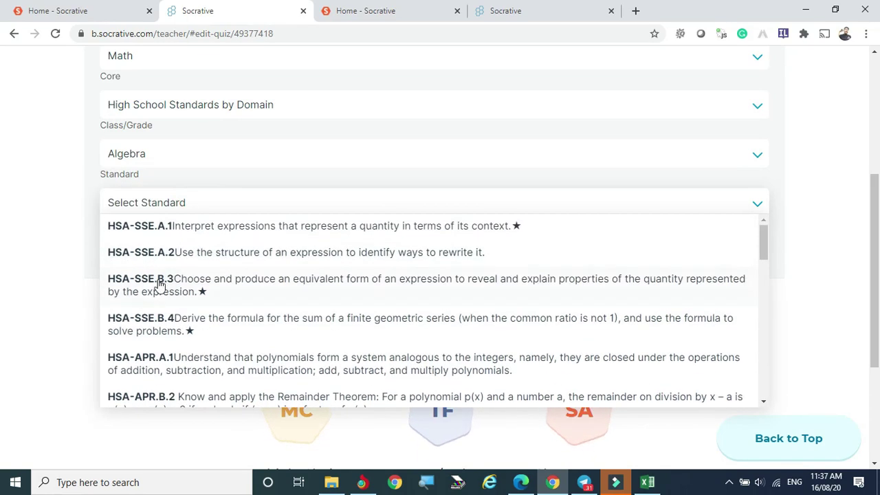
scroll(226, 232, "down", 3)
left_click(174, 307)
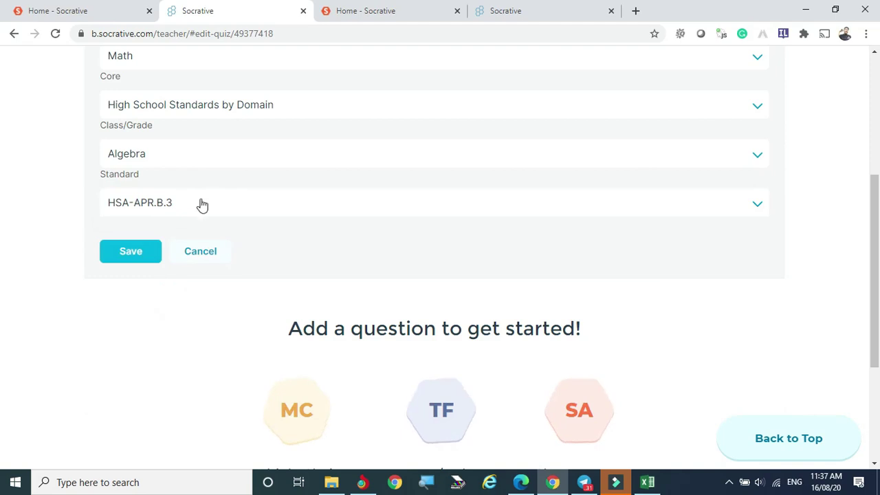
- Switch off the Align Quiz to Standard toggle for TestOne
scroll(176, 232, "up", 1)
scroll(199, 228, "up", 2)
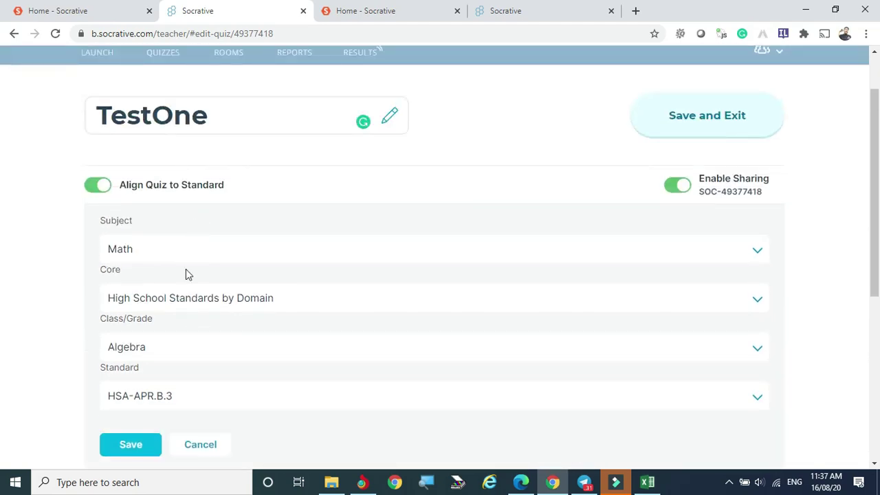
scroll(186, 275, "down", 2)
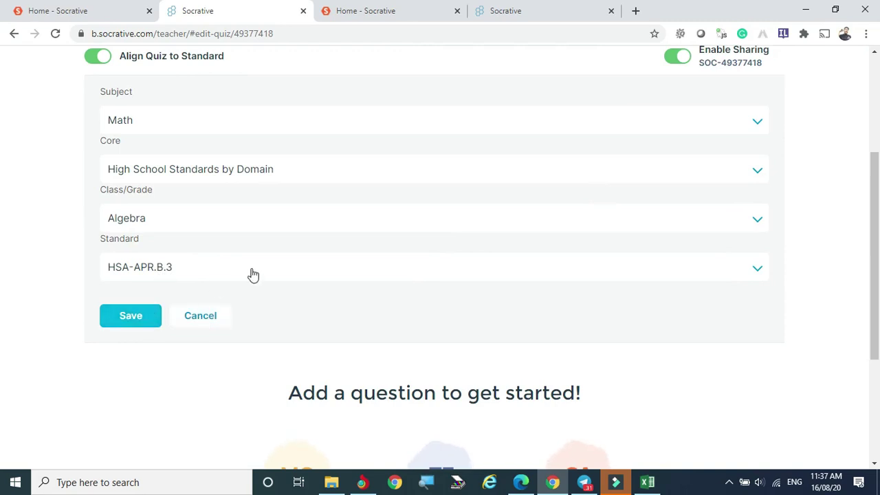
scroll(252, 274, "up", 1)
left_click(98, 122)
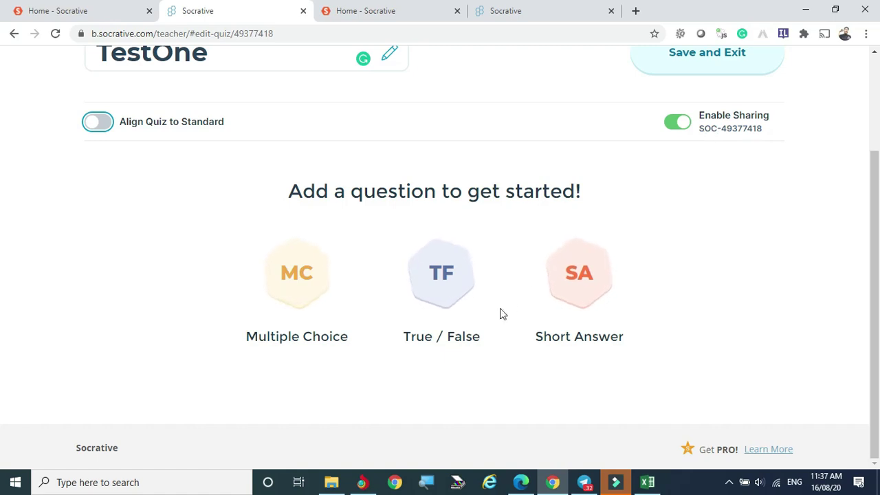
- Toggle Enable Sharing off and back on, then add a blank multiple-choice question
left_click(669, 125)
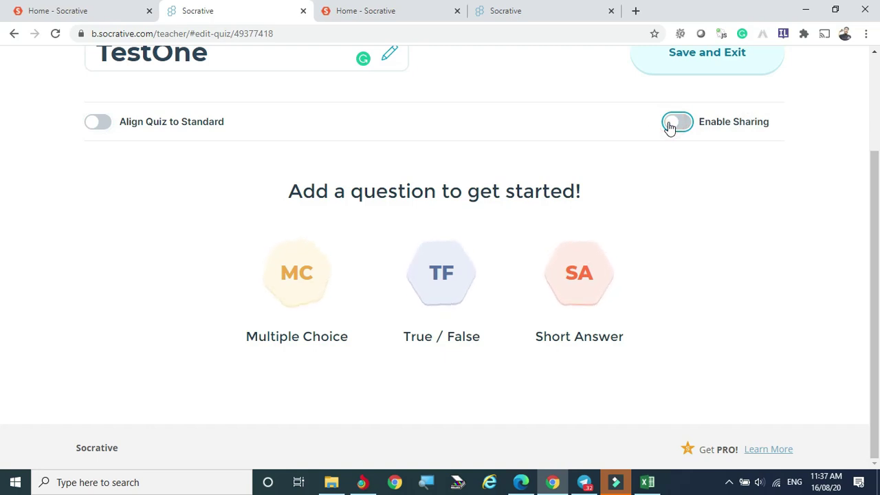
left_click(670, 127)
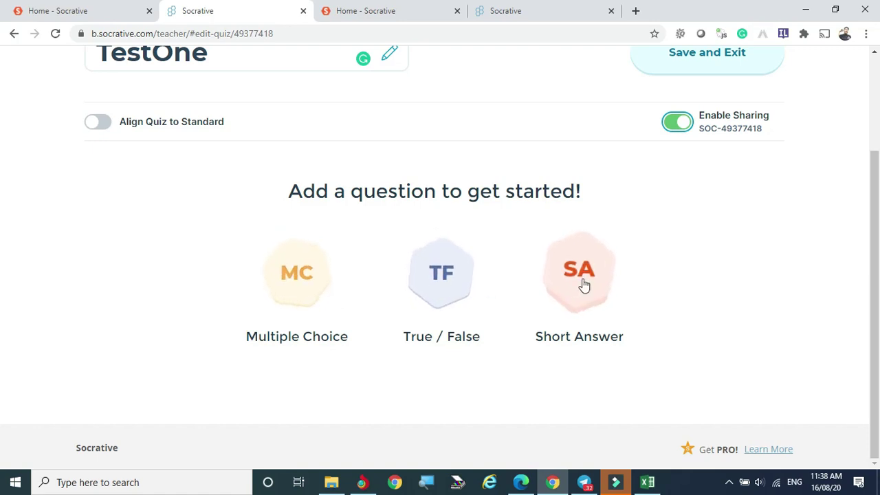
left_click(298, 289)
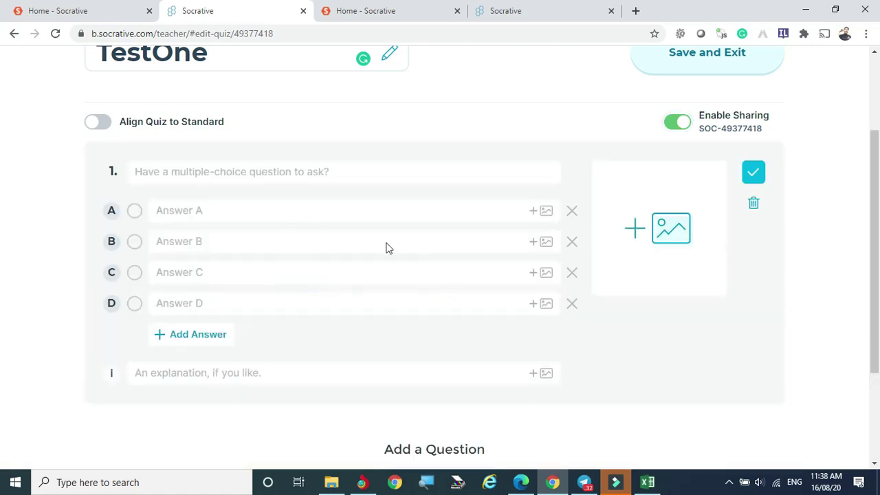
- Enter 'Capital of India' as question 1 with answers Mumbai, Chennai, Delhi and Bangaluru
scroll(200, 175, "up", 2)
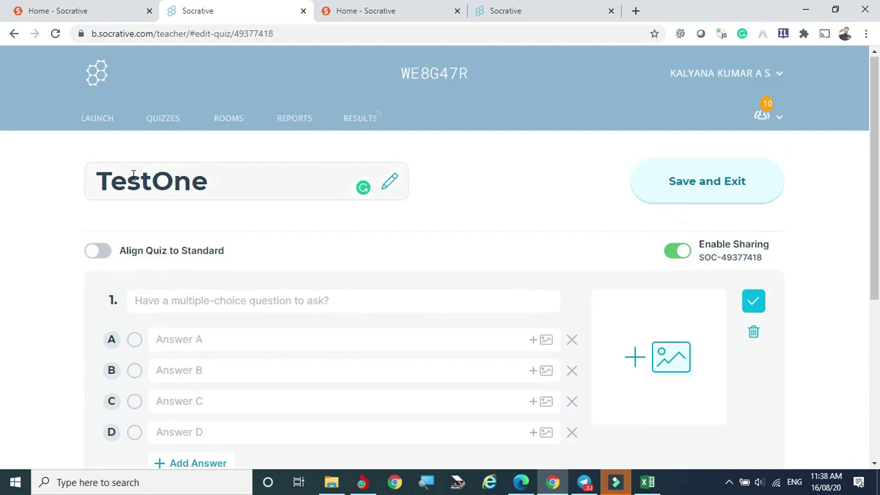
scroll(163, 193, "down", 2)
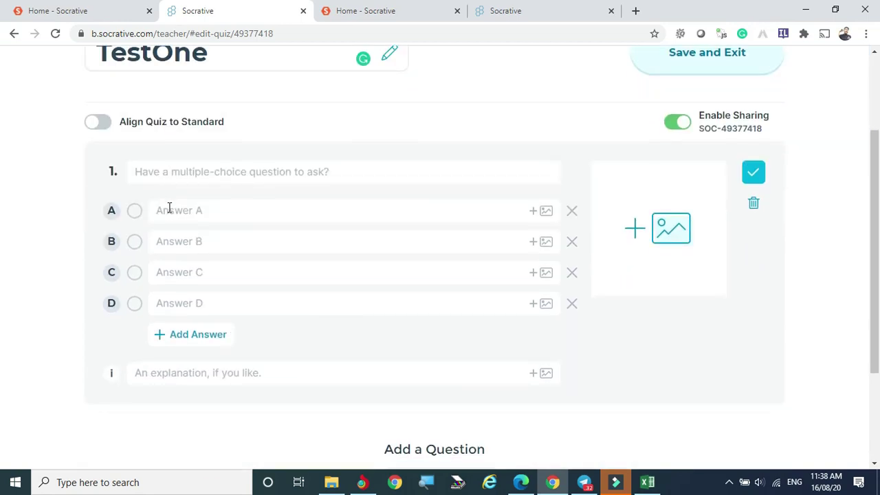
left_click(183, 171)
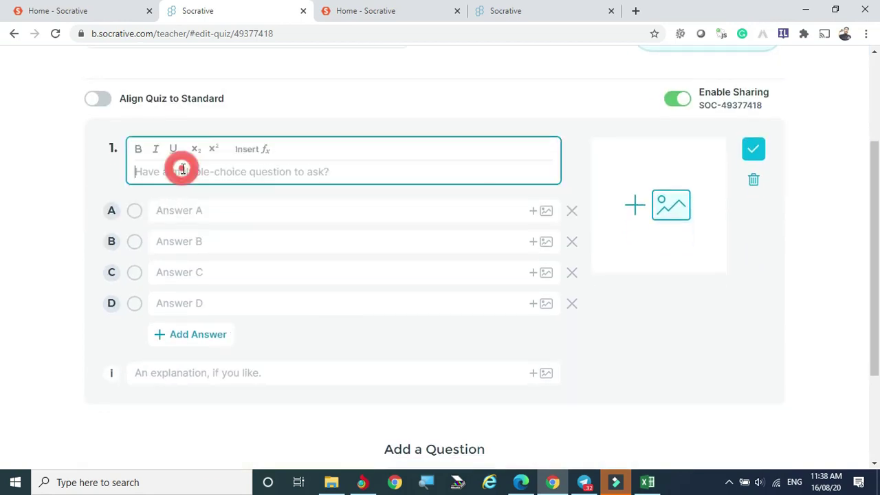
type("W")
key("BackSpace")
type("C")
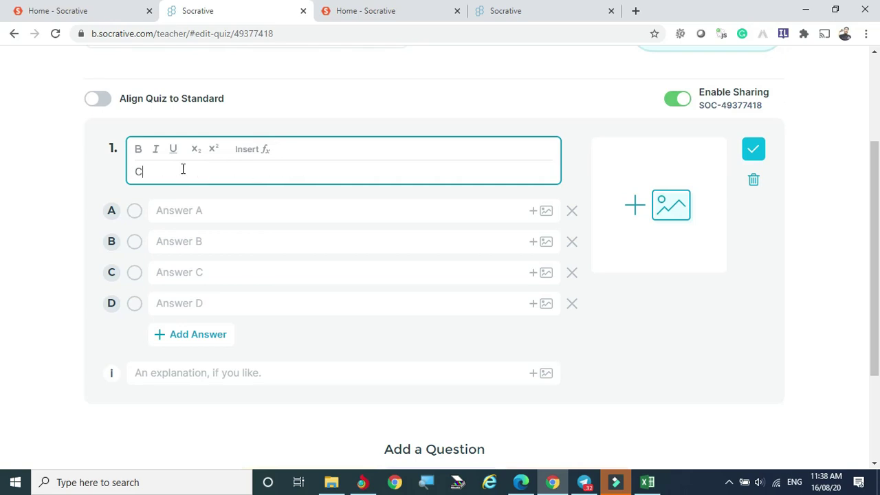
type("api")
type("uru")
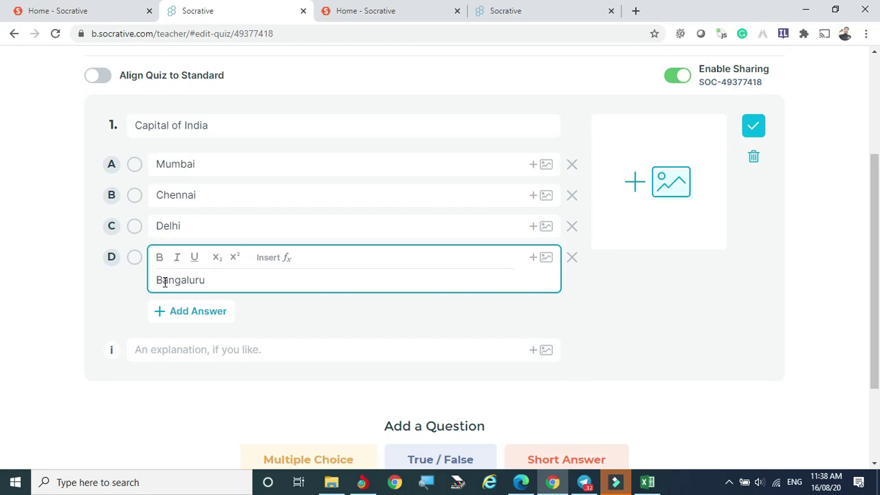
- Add a fifth answer, Hyderabad, and attach an AUTOCAD picture to question 1
left_click(185, 317)
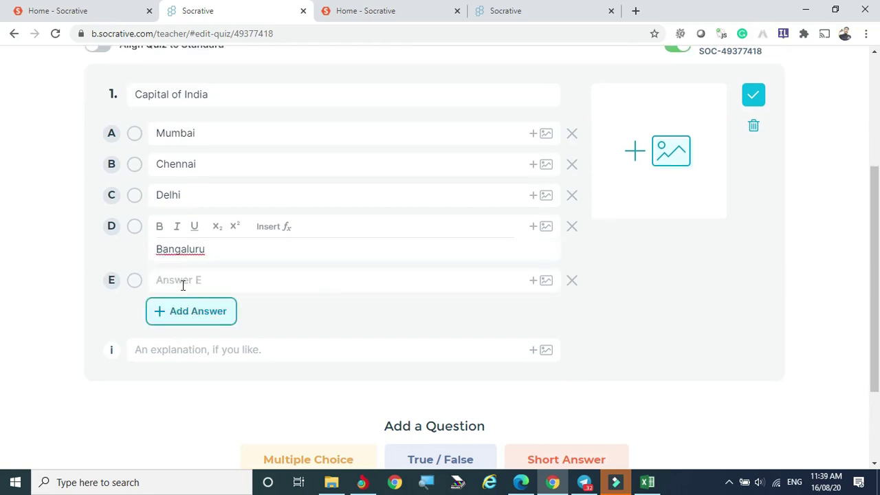
left_click(182, 282)
type("C")
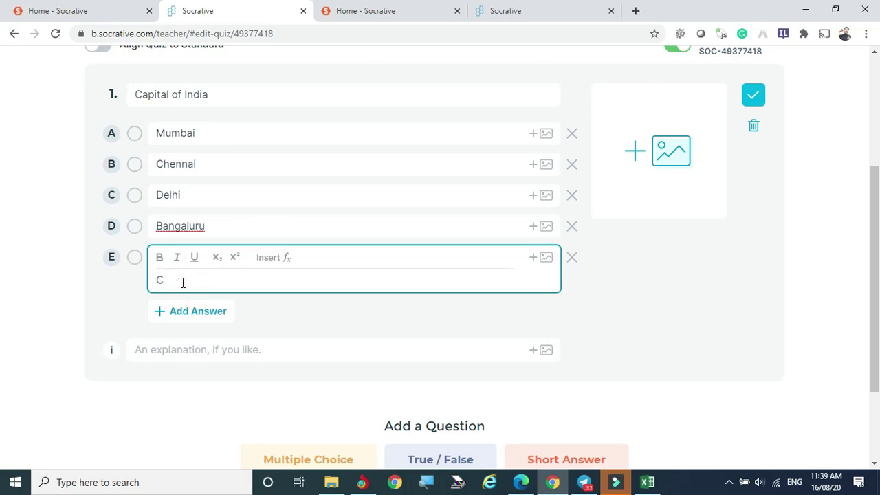
key("BackSpace")
type("Hyderabad")
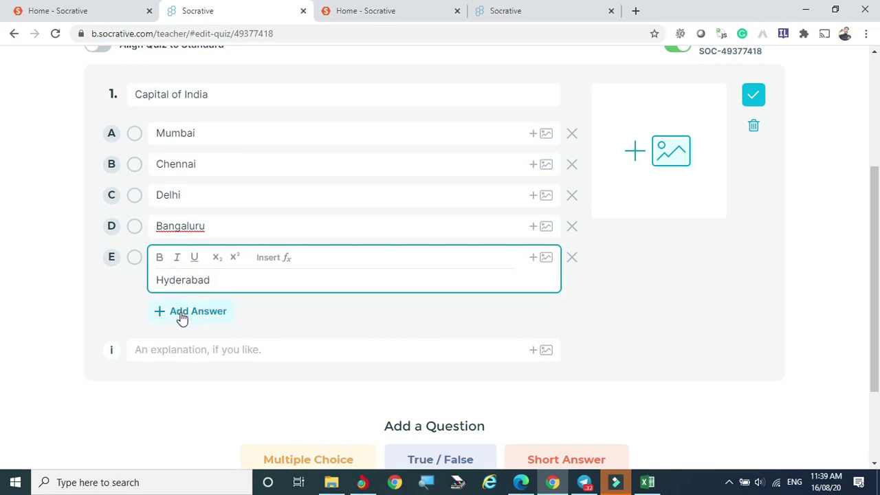
left_click(672, 151)
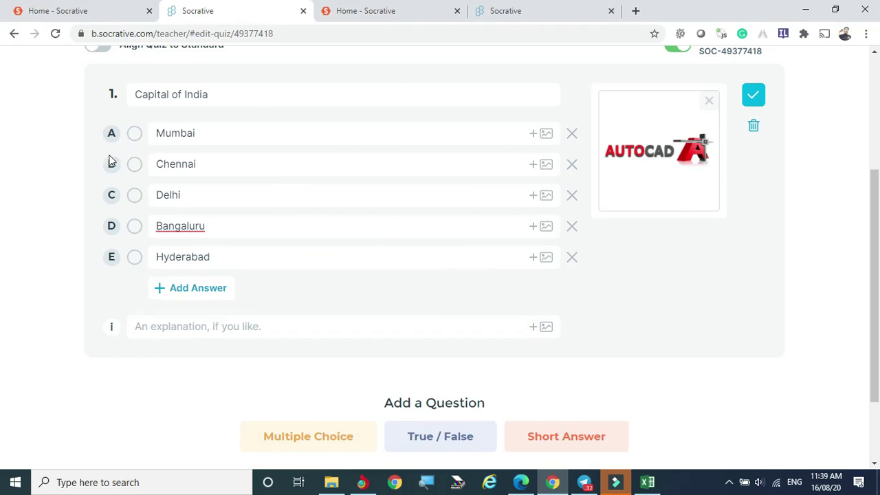
scroll(353, 241, "down", 3)
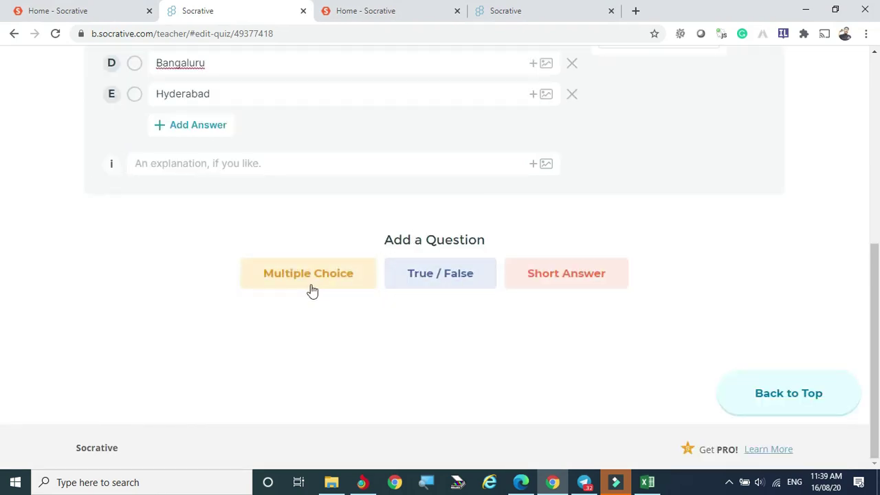
- Add true/false question 2 'English is our Local Language' marked False, then a blank short-answer question
left_click(443, 270)
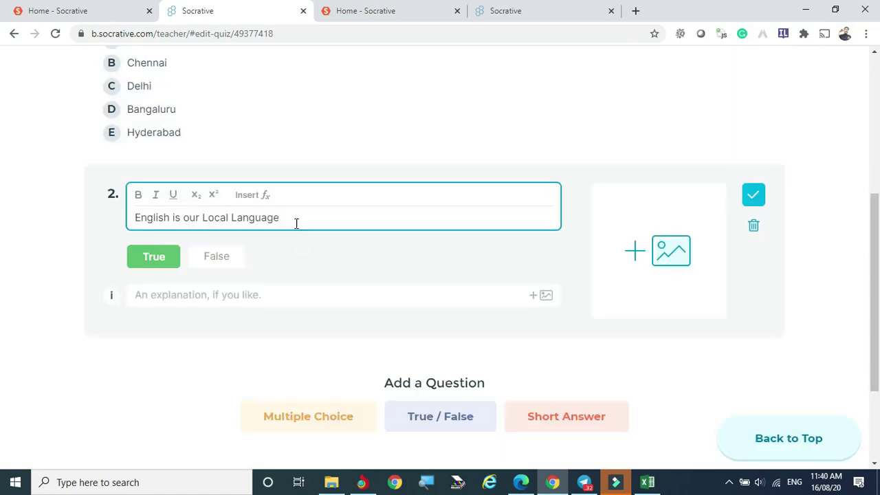
left_click(222, 259)
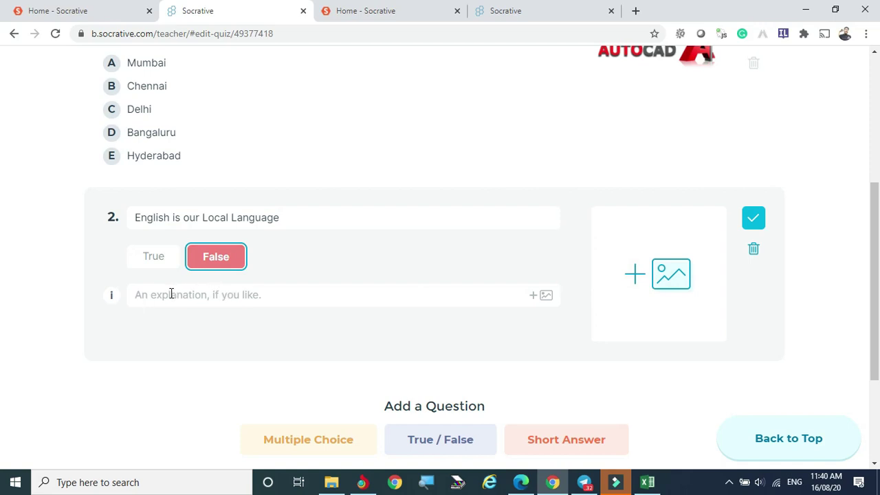
scroll(178, 288, "down", 1)
scroll(552, 240, "down", 1)
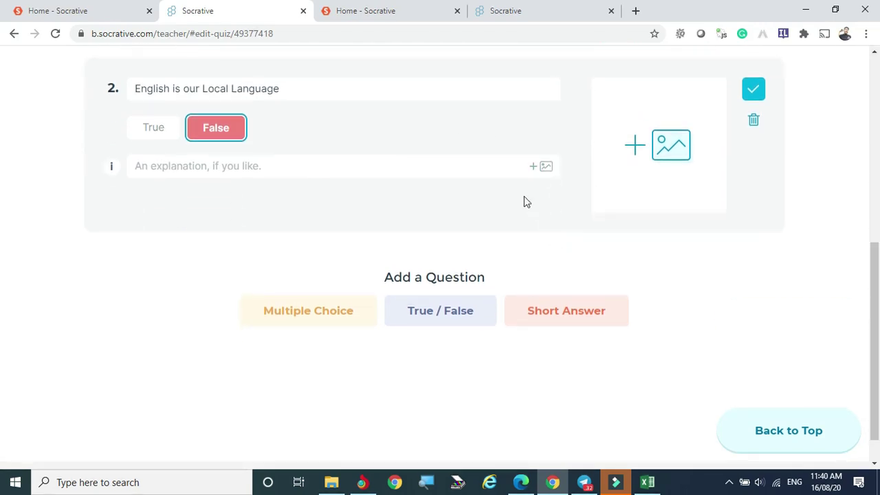
left_click(566, 312)
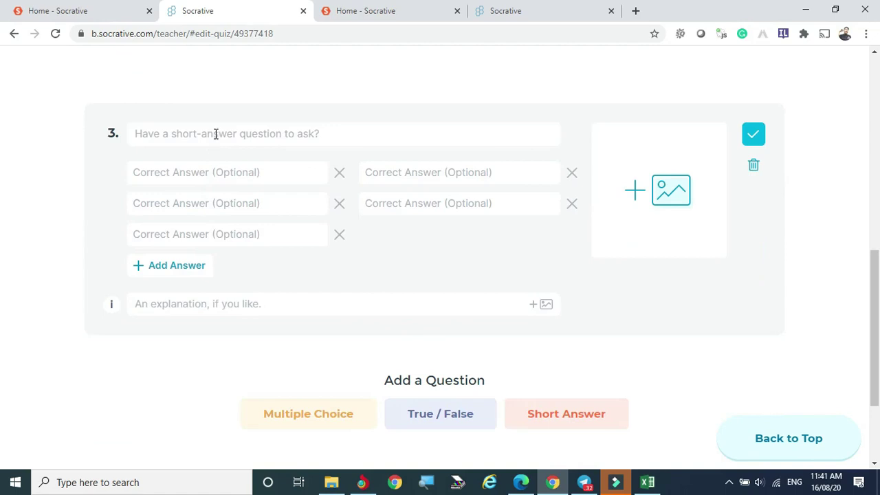
- Write short-answer question 3 'Sky color is' accepting Blue, Red and Green, then save TestOne
left_click(216, 132)
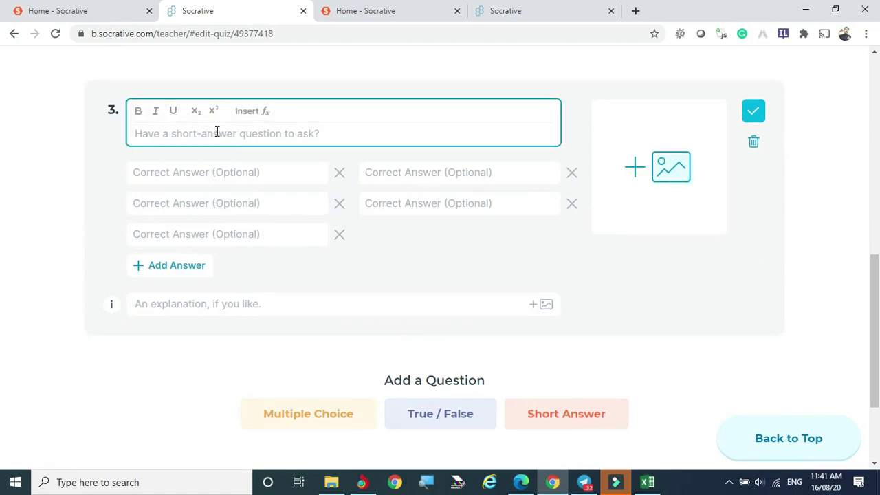
type("Sky color is")
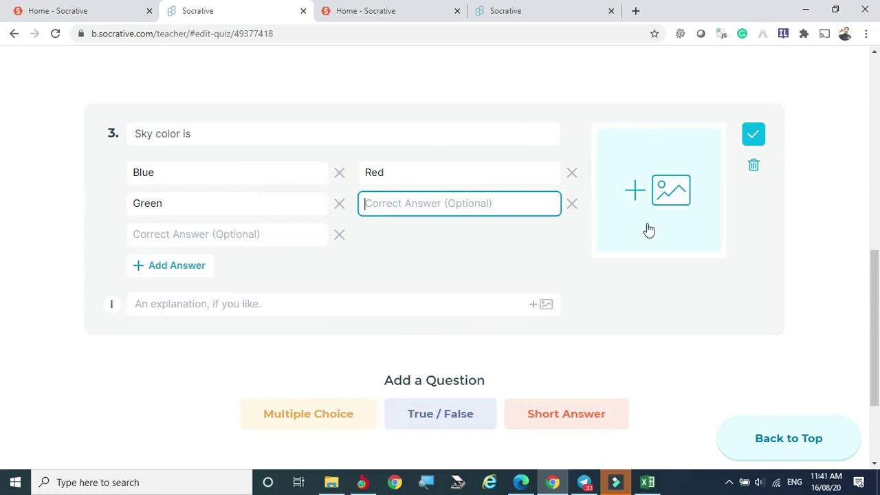
scroll(646, 252, "down", 2)
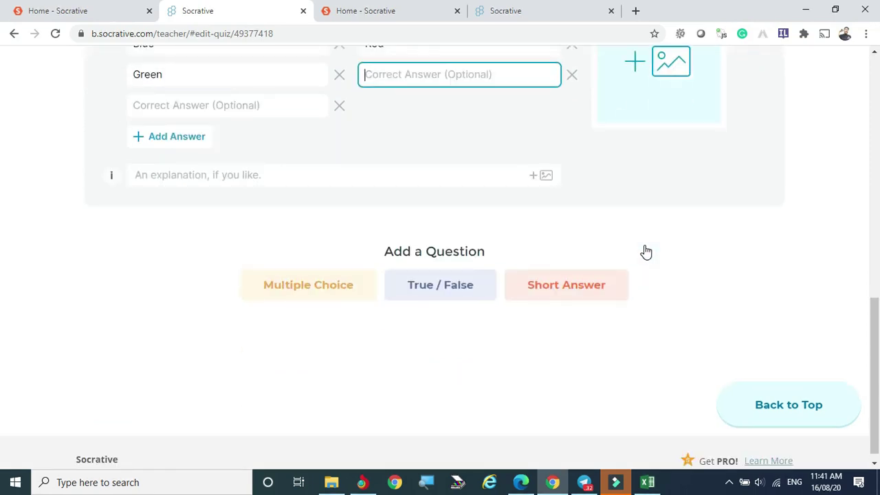
scroll(645, 251, "up", 5)
scroll(619, 234, "up", 3)
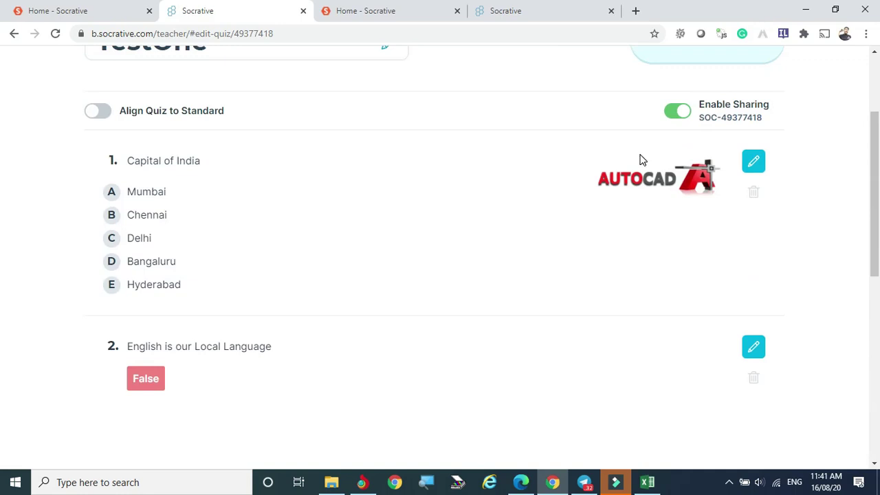
scroll(650, 172, "up", 2)
left_click(705, 189)
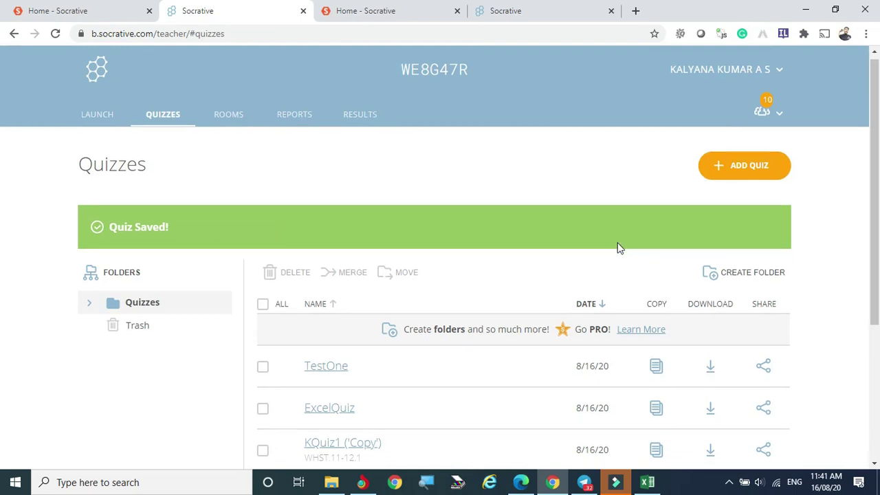
- Open the Share Quiz dialog for TestOne from the Quizzes list
scroll(565, 284, "down", 1)
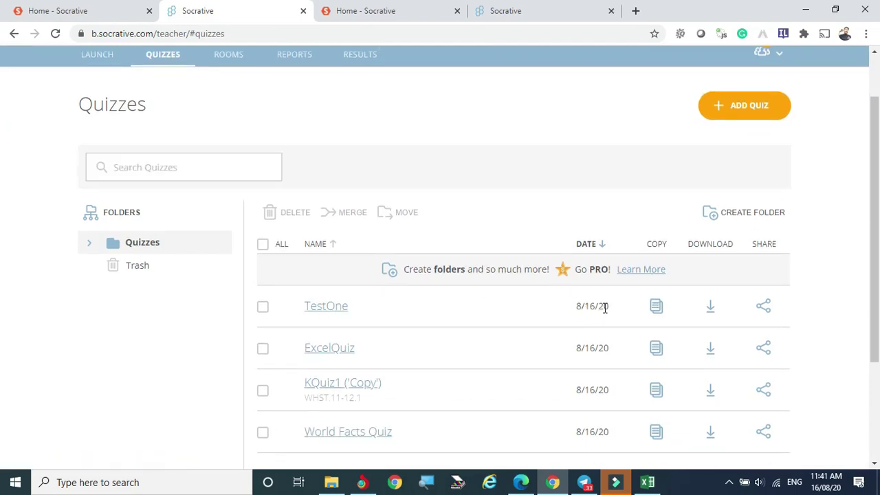
left_click(713, 313)
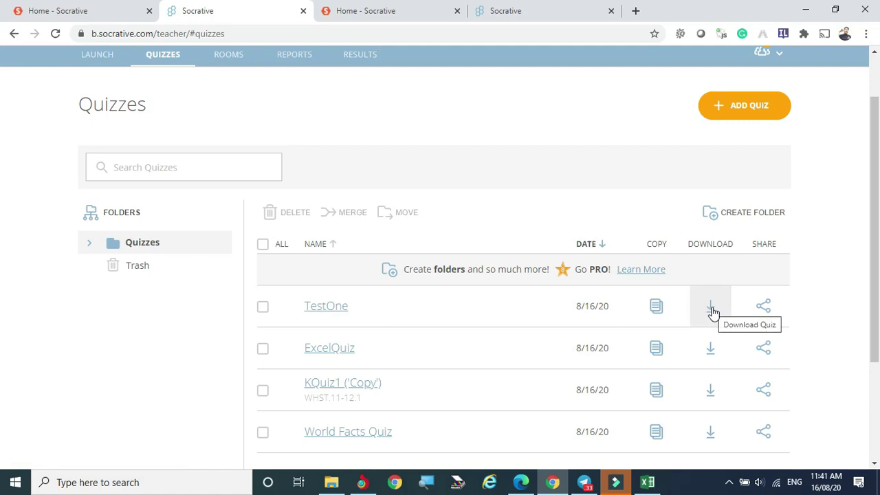
scroll(712, 313, "down", 3)
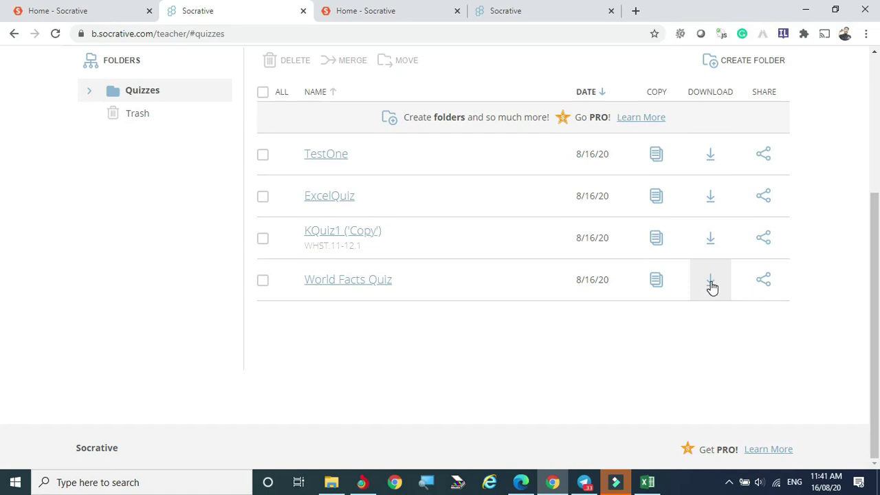
scroll(713, 287, "up", 2)
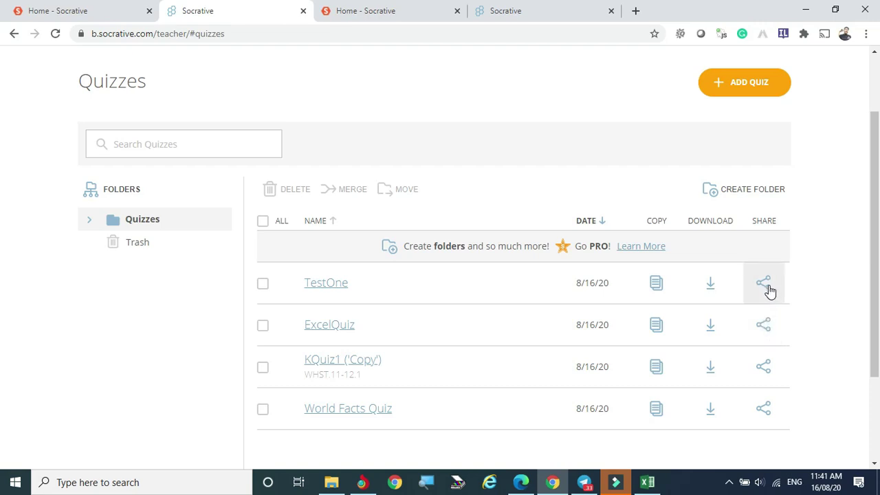
left_click(767, 287)
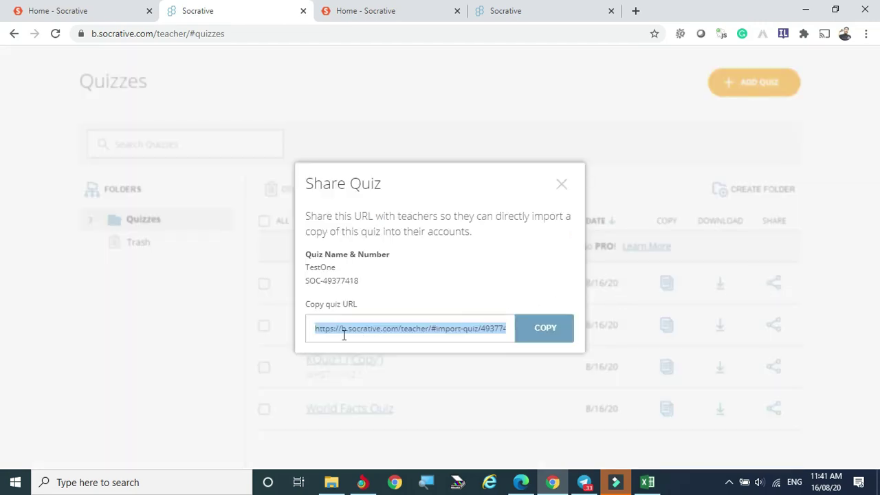
- Copy TestOne's import URL to the clipboard and close the Share Quiz window
left_click(539, 341)
left_click(550, 329)
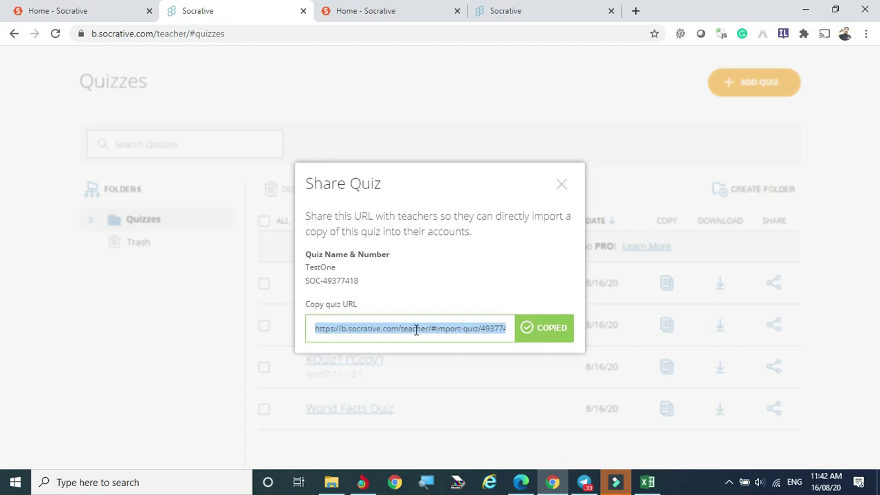
left_click(564, 184)
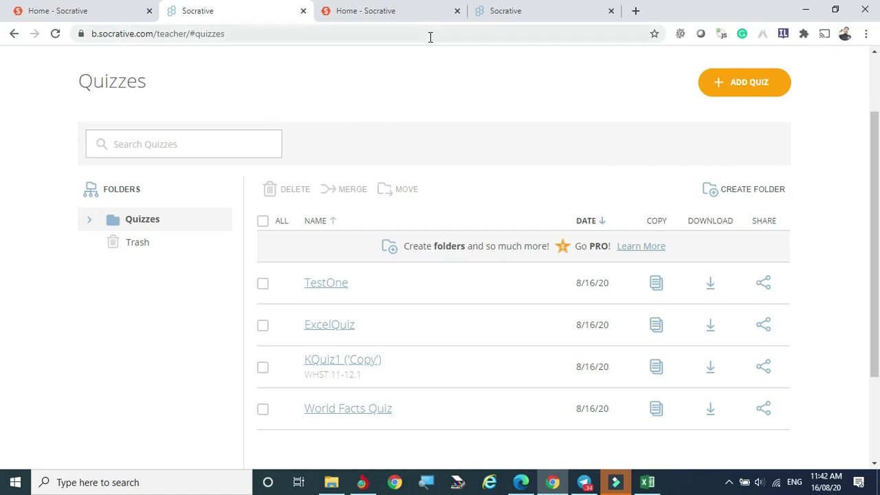
scroll(523, 100, "down", 1)
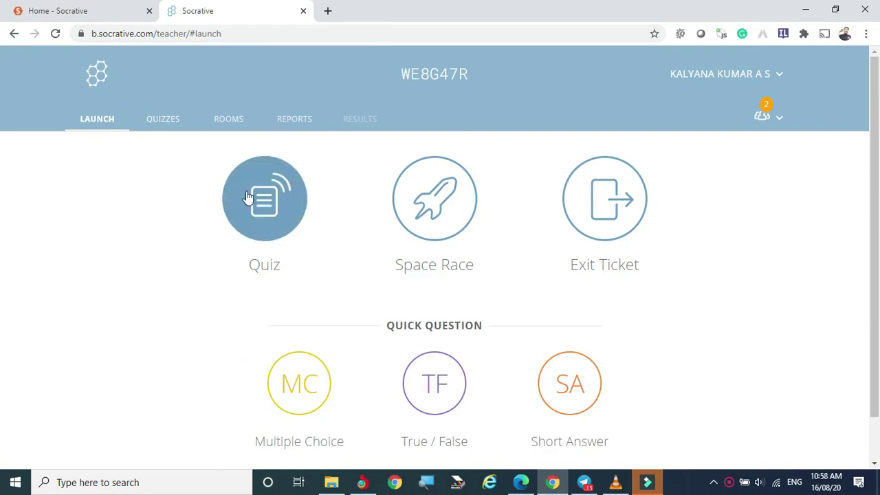
- Launch a Quiz with KQuiz1 ('Copy') selected and continue to delivery settings
left_click(262, 210)
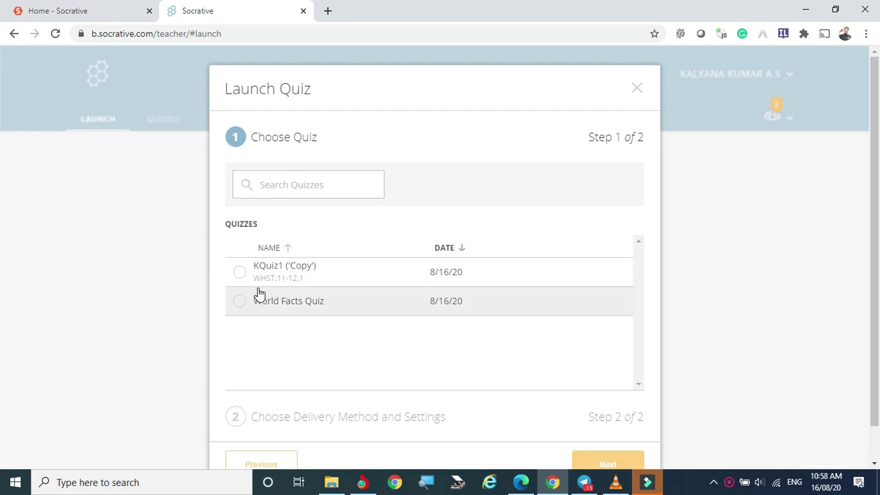
left_click(240, 275)
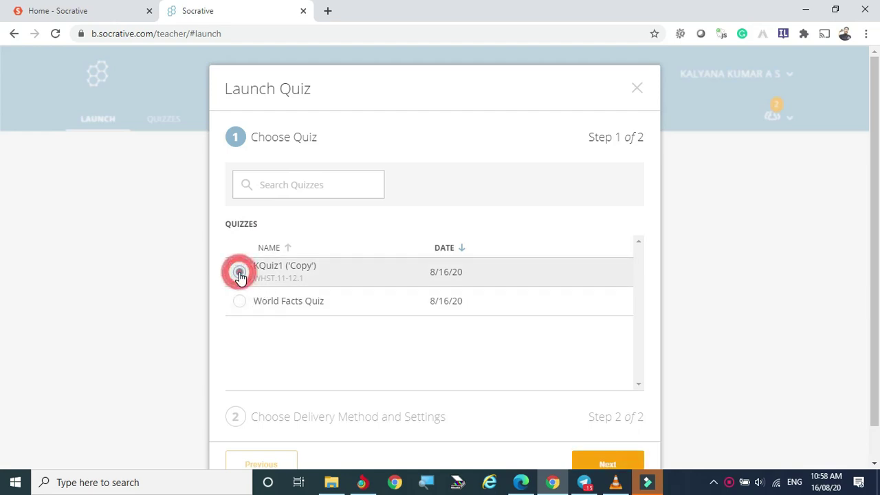
scroll(440, 277, "down", 1)
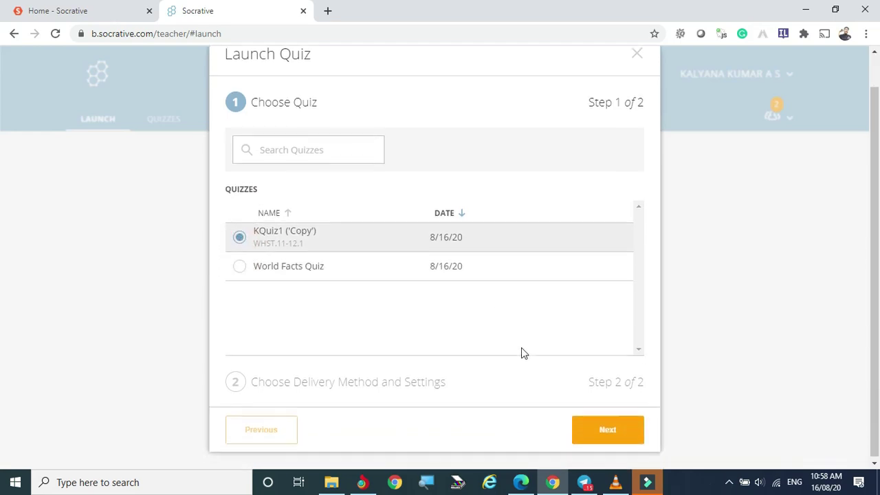
left_click(608, 428)
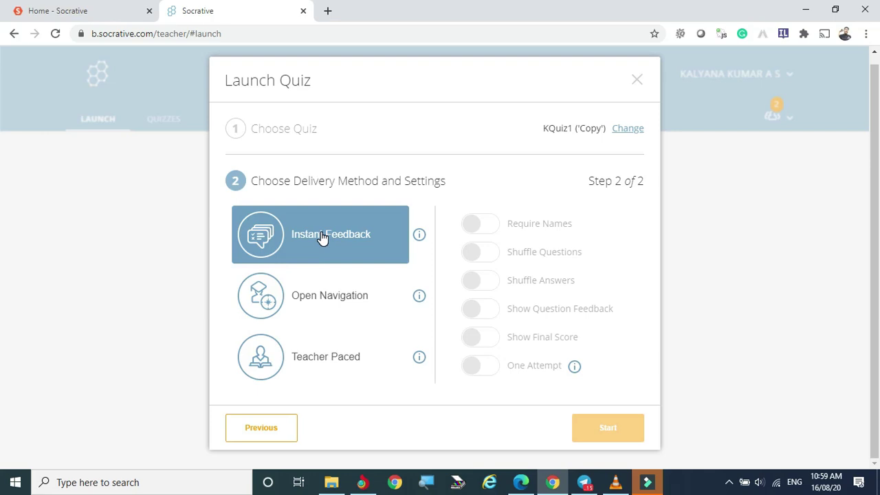
- Start KQuiz1 ('Copy') with Open Navigation, Shuffle Questions and Shuffle Answers enabled
left_click(315, 300)
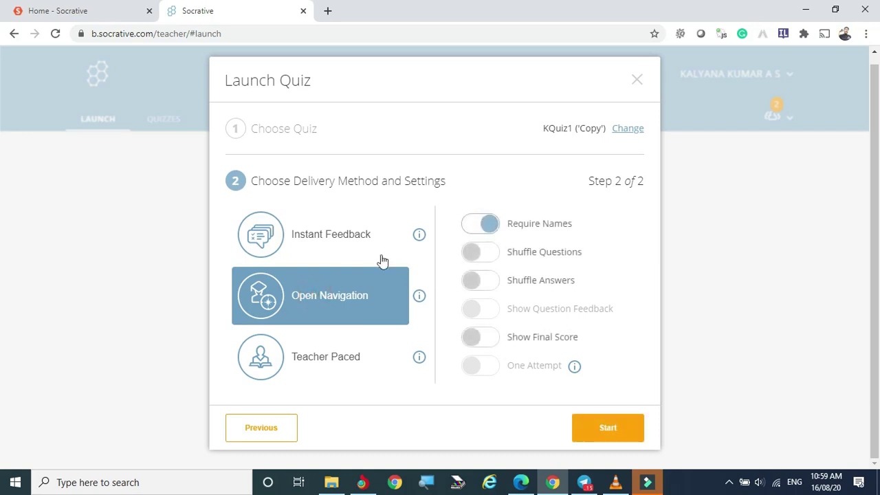
left_click(488, 254)
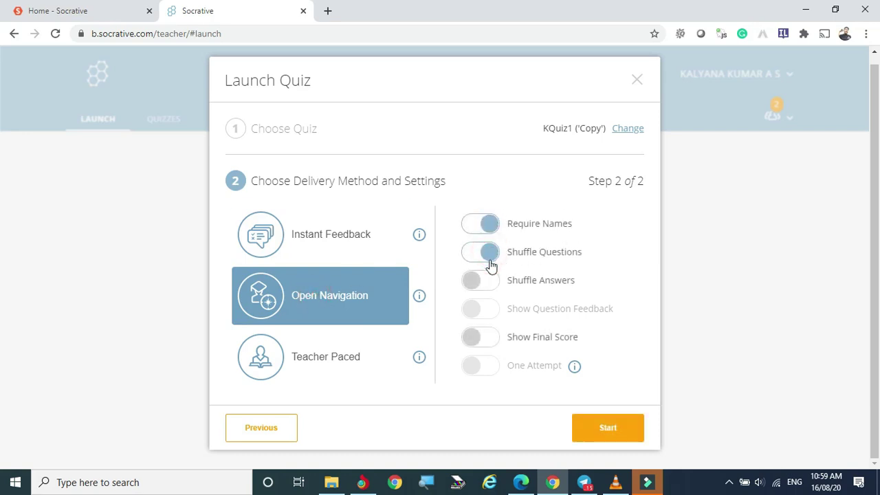
left_click(491, 283)
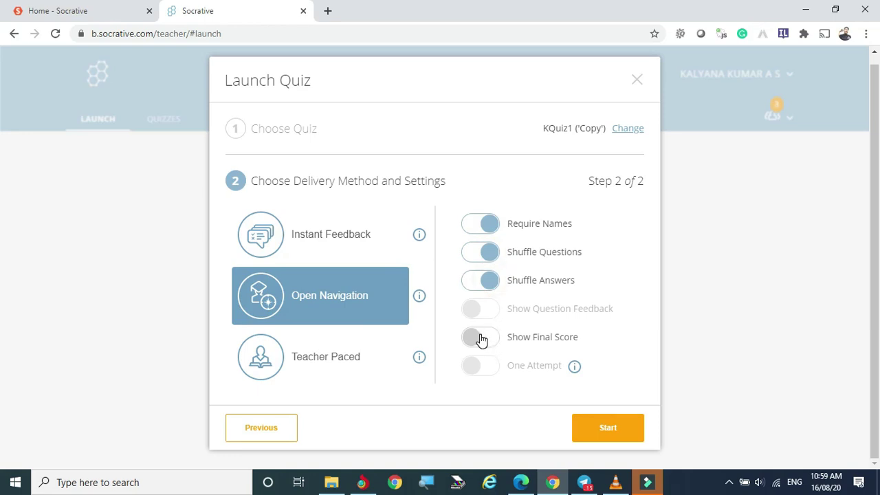
left_click(608, 429)
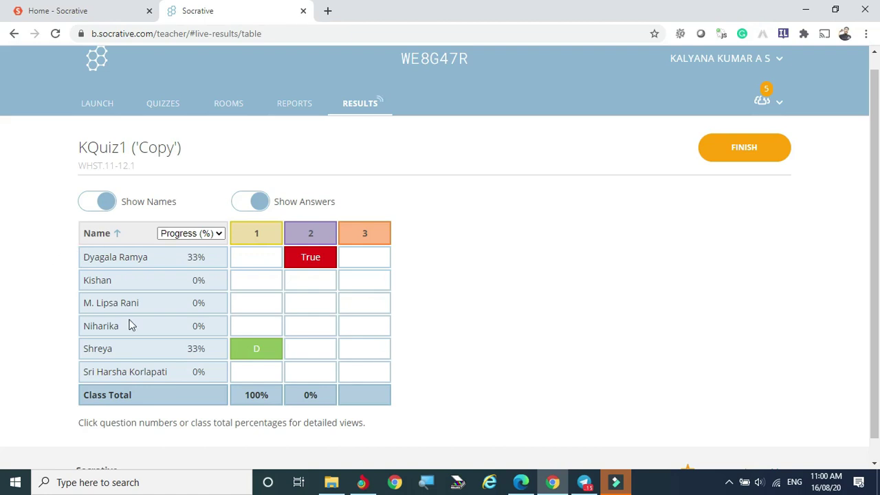
- Scroll through KQuiz1 ('Copy') live results as ten students' answers arrive
scroll(171, 275, "down", 1)
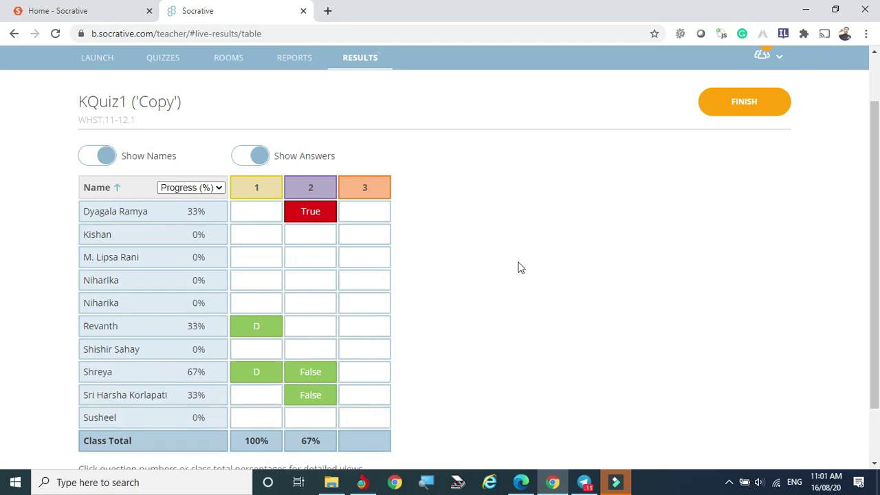
scroll(542, 262, "down", 1)
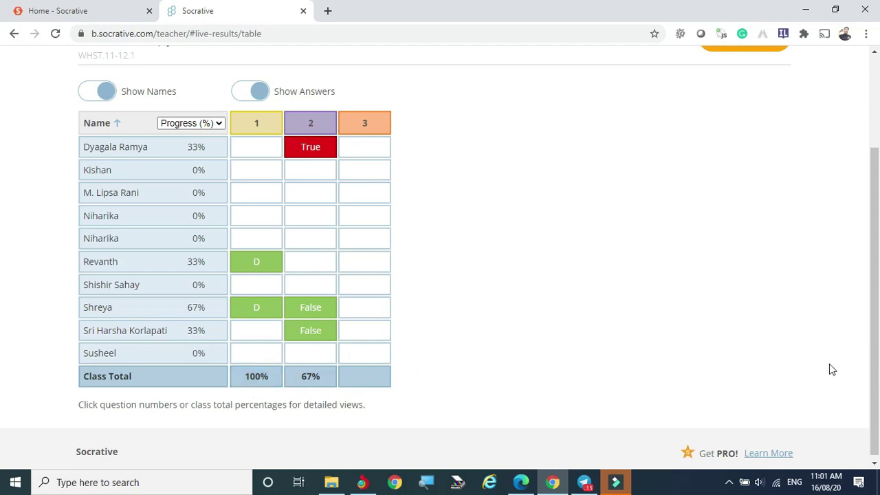
left_click_drag(876, 386, 878, 332)
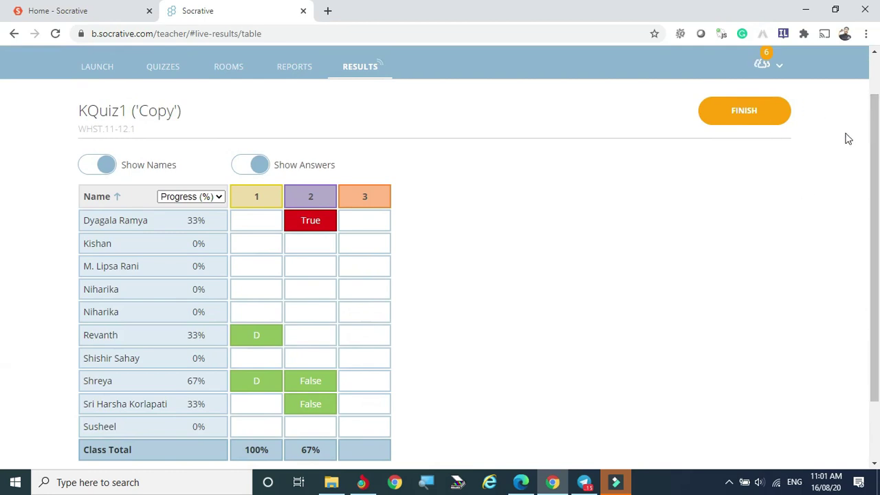
left_click_drag(871, 157, 871, 180)
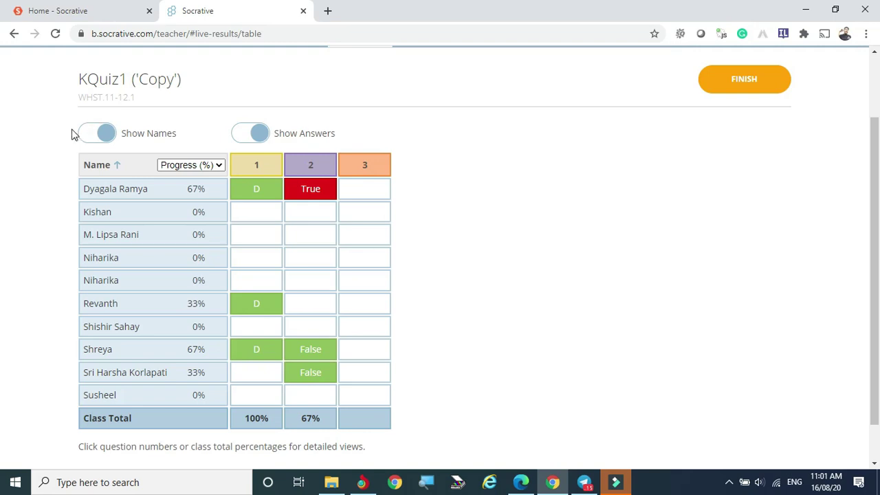
- Toggle Show Answers and Show Names off and back on in the results table
left_click(255, 139)
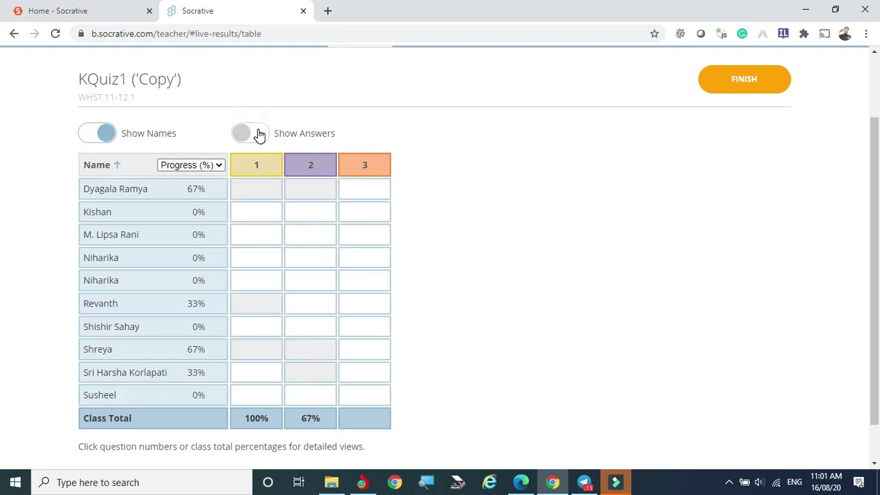
left_click(257, 136)
left_click(84, 133)
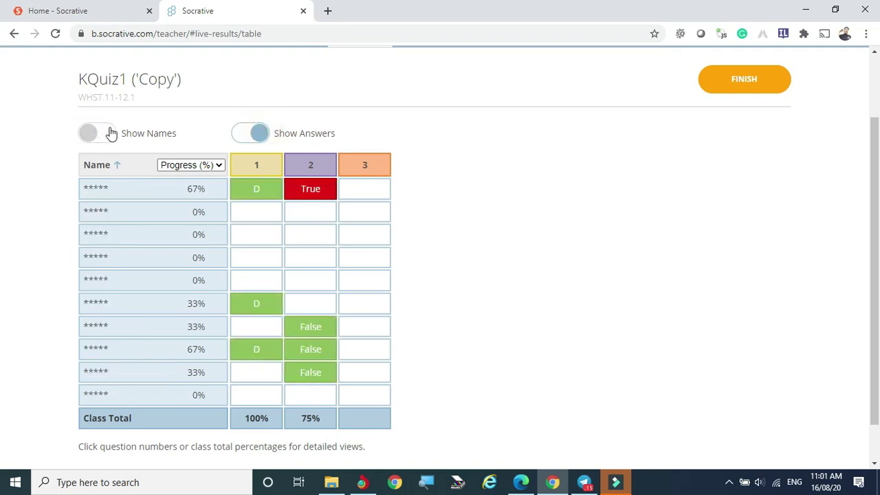
left_click(109, 132)
scroll(549, 220, "up", 2)
scroll(549, 220, "up", 1)
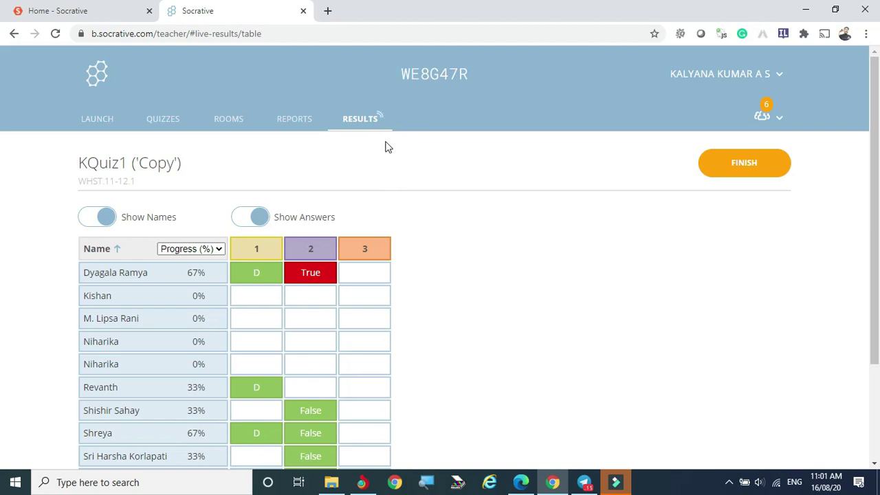
left_click(295, 120)
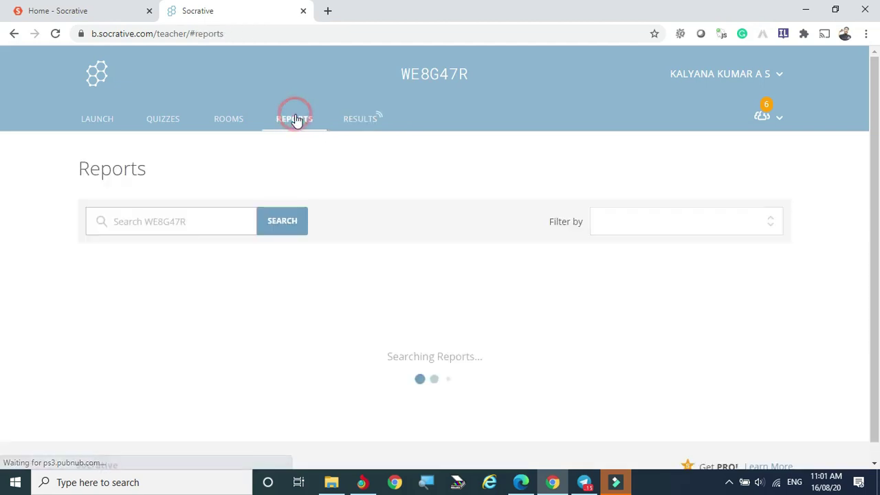
scroll(327, 176, "down", 1)
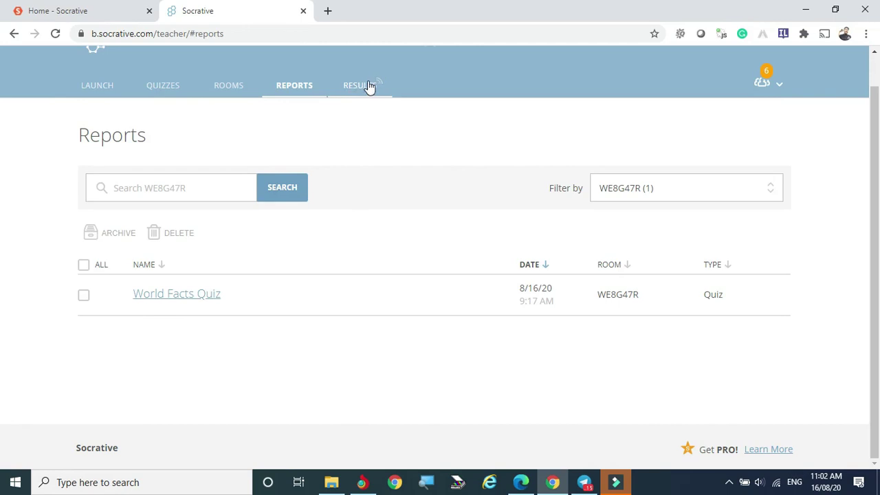
- Review the thirteen students' live KQuiz1 ('Copy') results, then request ending the activity
left_click(353, 89)
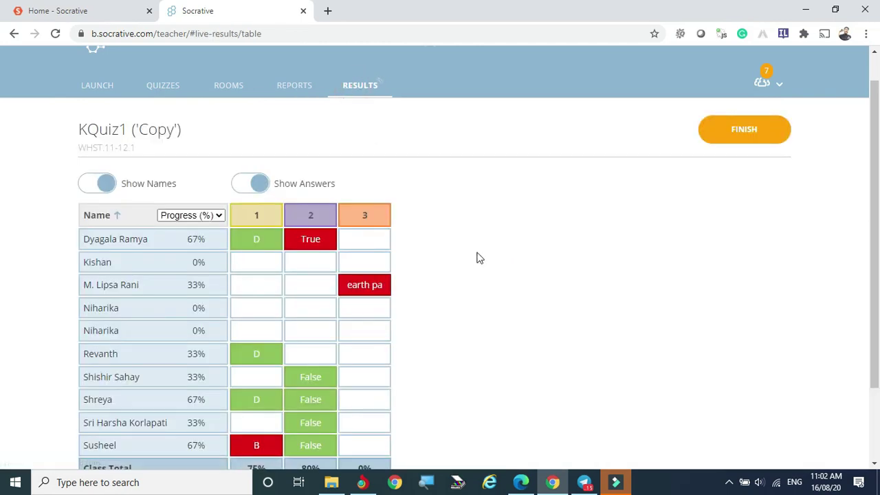
scroll(481, 260, "down", 2)
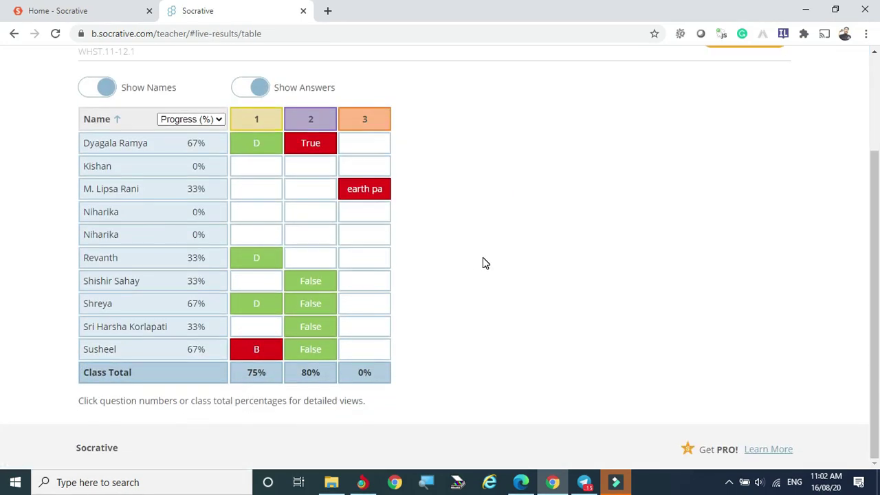
scroll(485, 263, "up", 2)
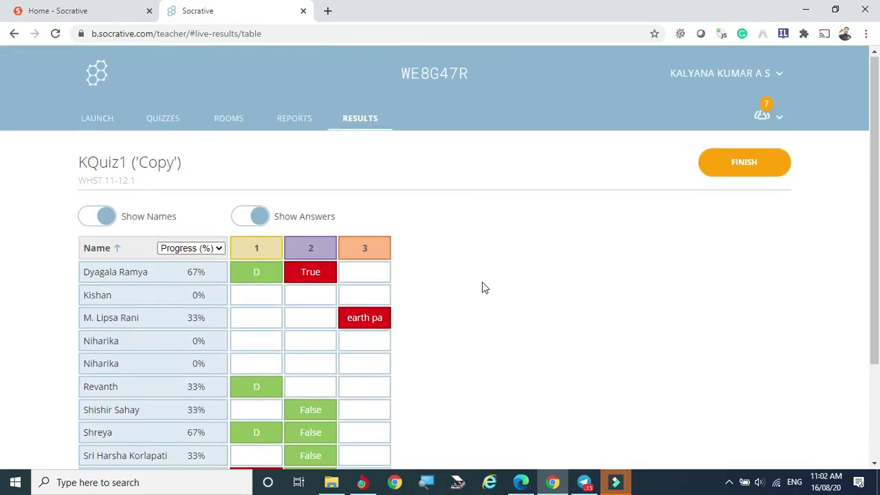
scroll(484, 287, "down", 2)
scroll(484, 287, "up", 1)
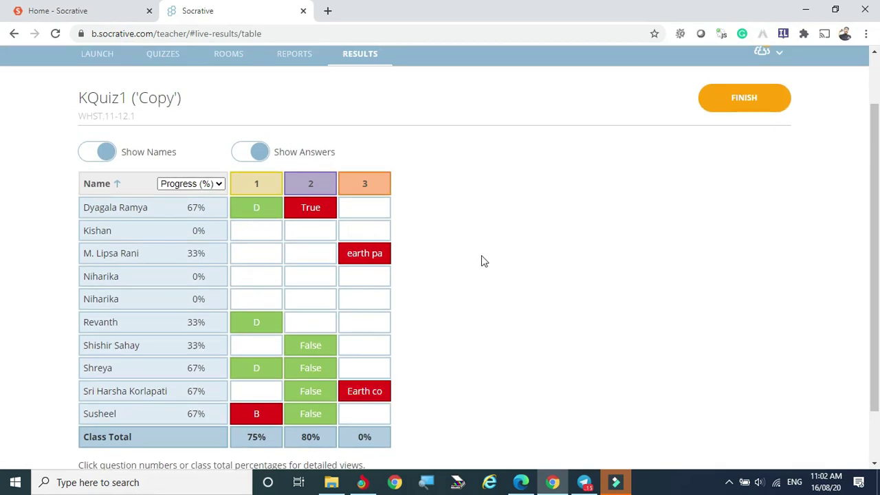
scroll(857, 196, "down", 1)
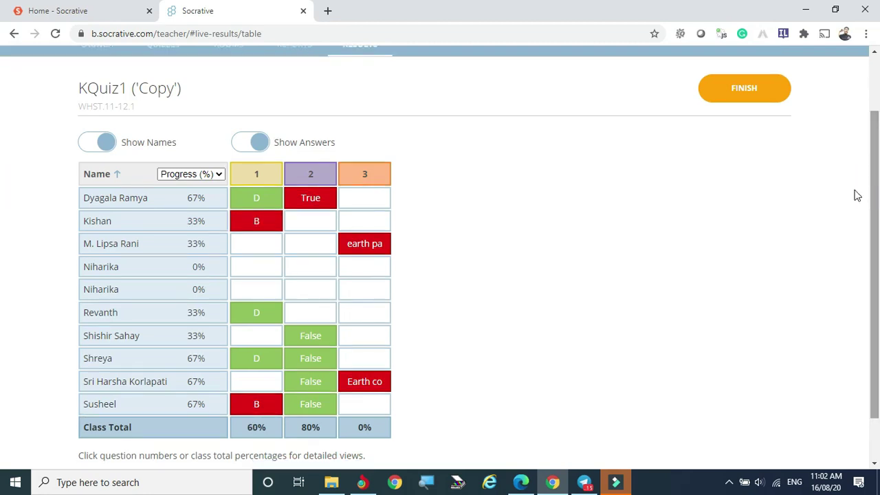
scroll(710, 211, "up", 1)
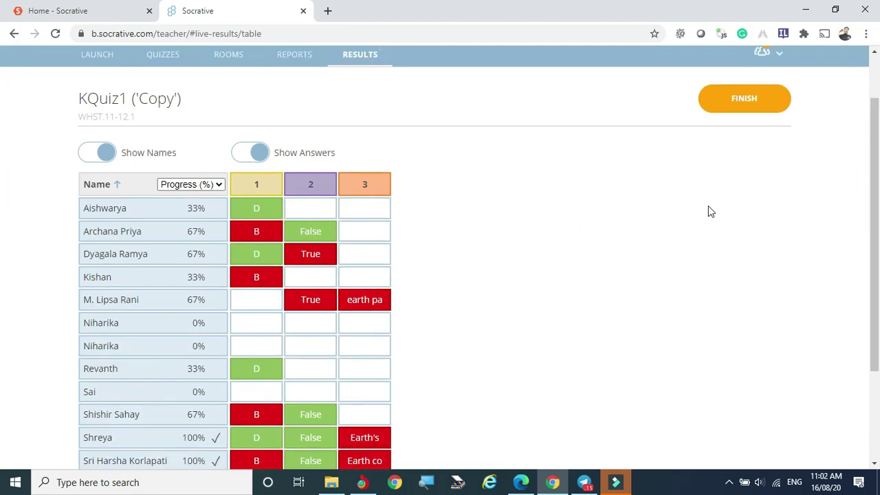
scroll(708, 205, "down", 1)
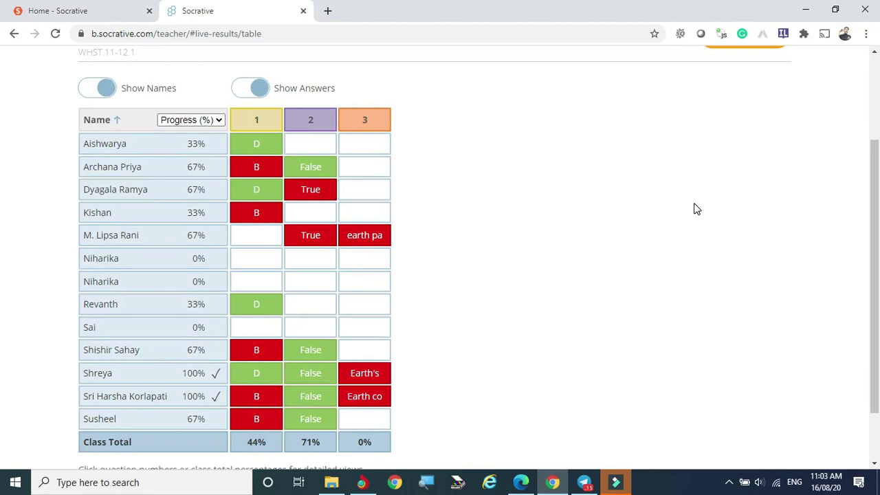
scroll(694, 206, "up", 2)
scroll(705, 185, "down", 2)
scroll(751, 160, "up", 2)
left_click(748, 162)
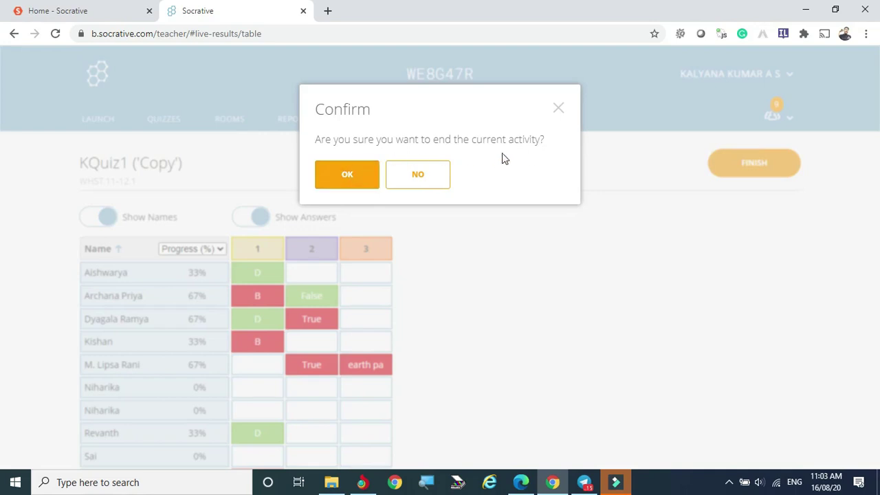
- Confirm ending KQuiz1 ('Copy') and reveal student answers and names in the final results
left_click(350, 177)
scroll(507, 224, "down", 1)
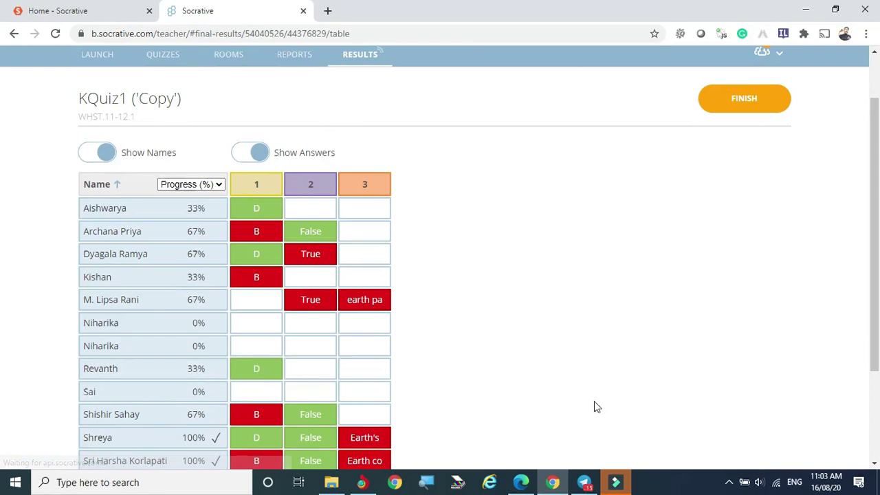
scroll(481, 267, "down", 2)
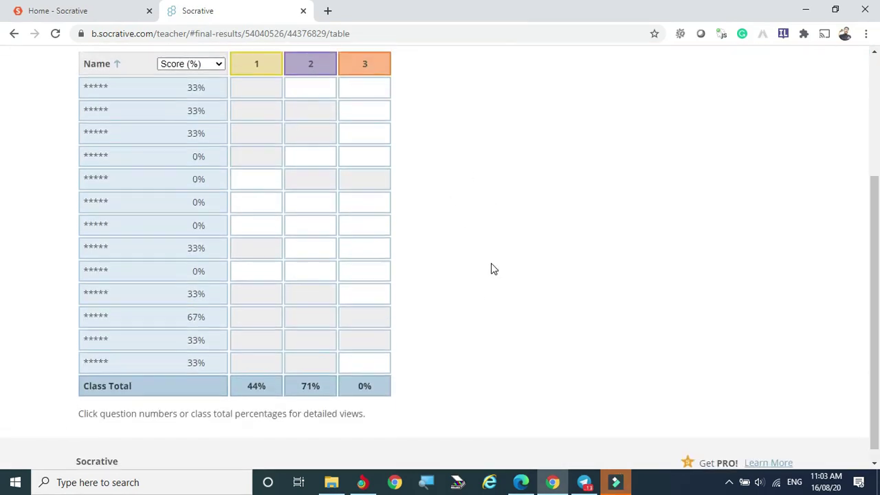
scroll(491, 268, "up", 3)
left_click(258, 217)
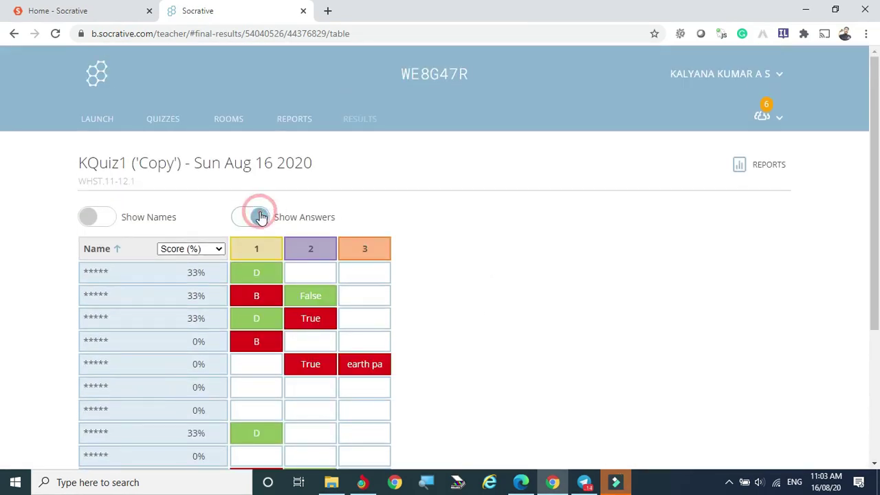
left_click(103, 217)
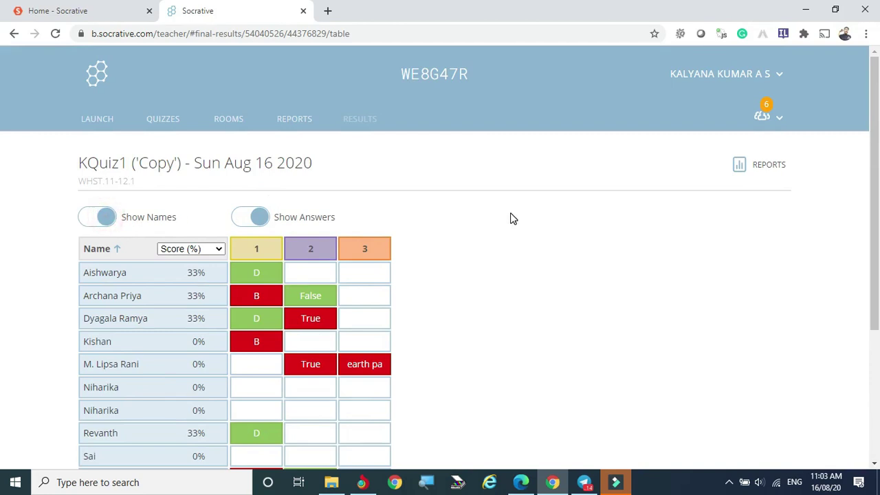
scroll(510, 218, "down", 2)
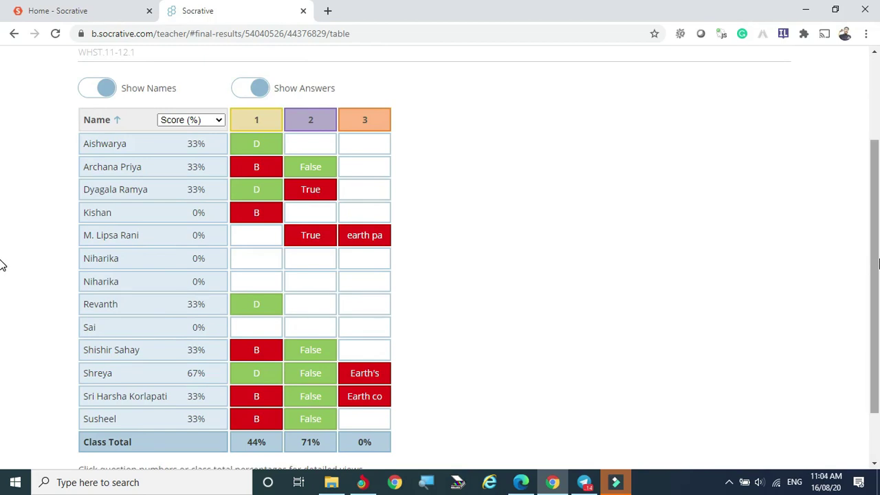
scroll(2, 265, "up", 2)
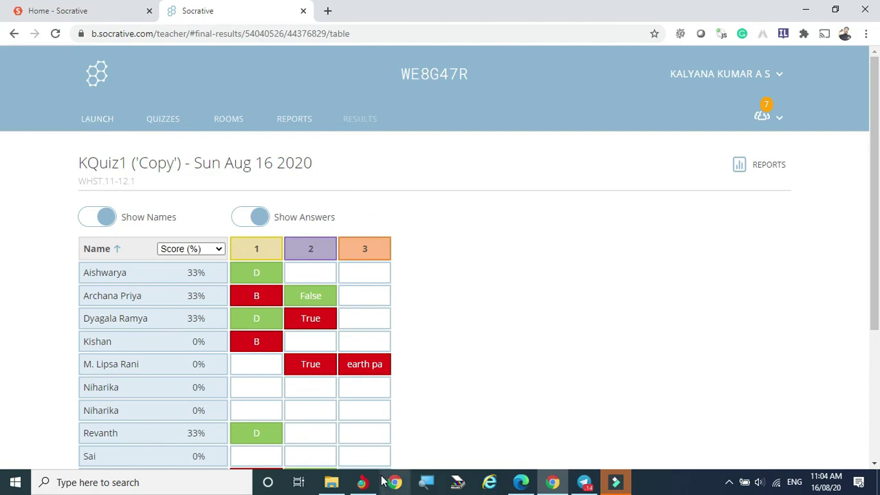
- Check the other window's quiz list, then return to the KQuiz1 results
mouse_move(393, 482)
left_click(353, 361)
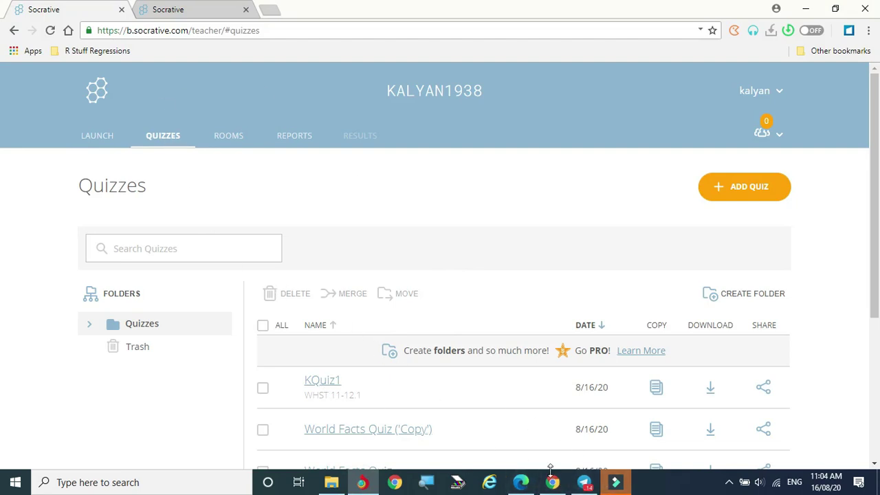
left_click(552, 482)
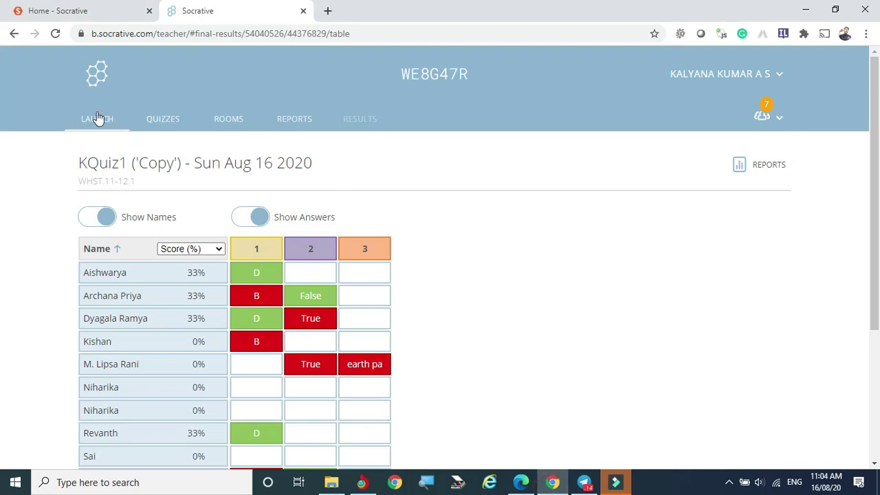
- Import SocrativeExcelQuiz.xlsx into the quiz list through Add Quiz > Import
left_click(97, 119)
left_click(160, 124)
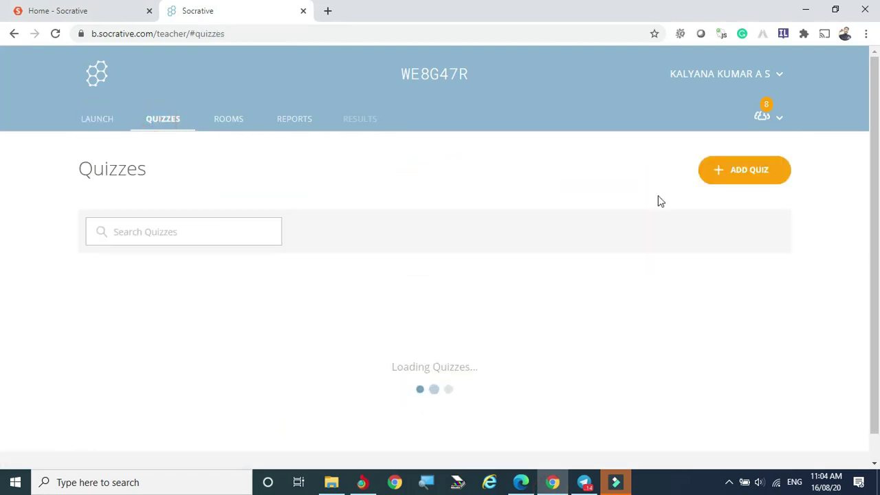
left_click(752, 182)
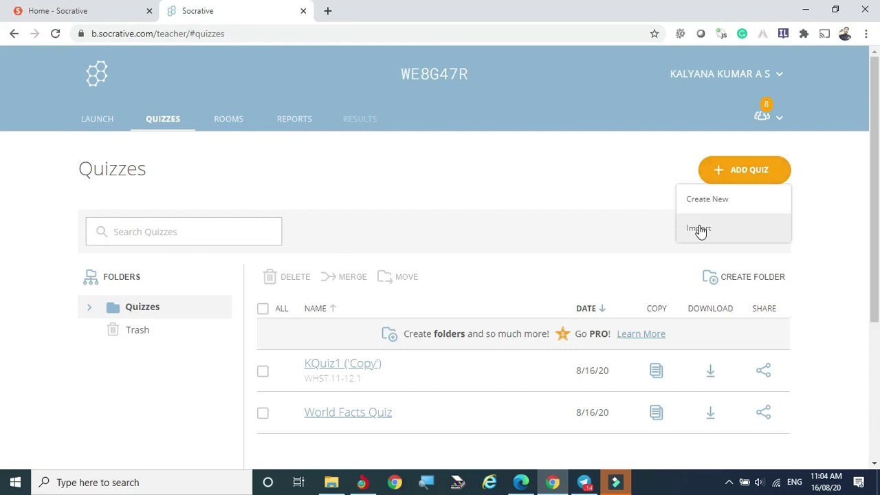
left_click(699, 229)
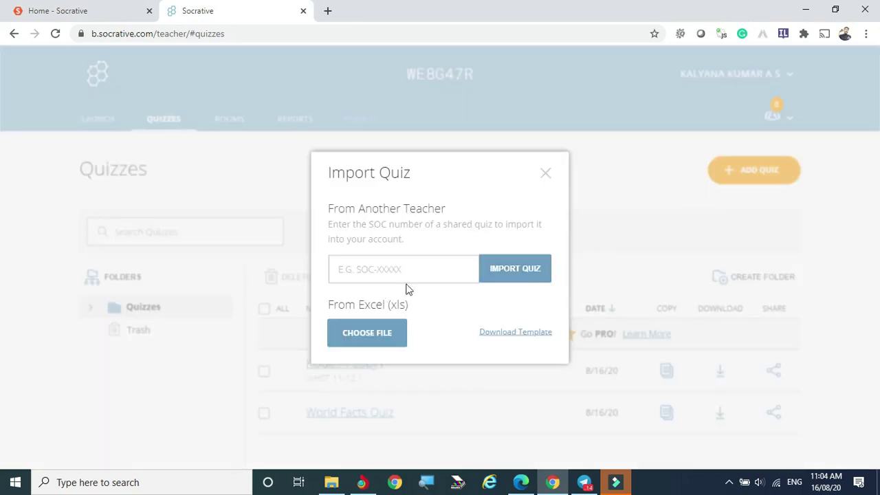
left_click(369, 333)
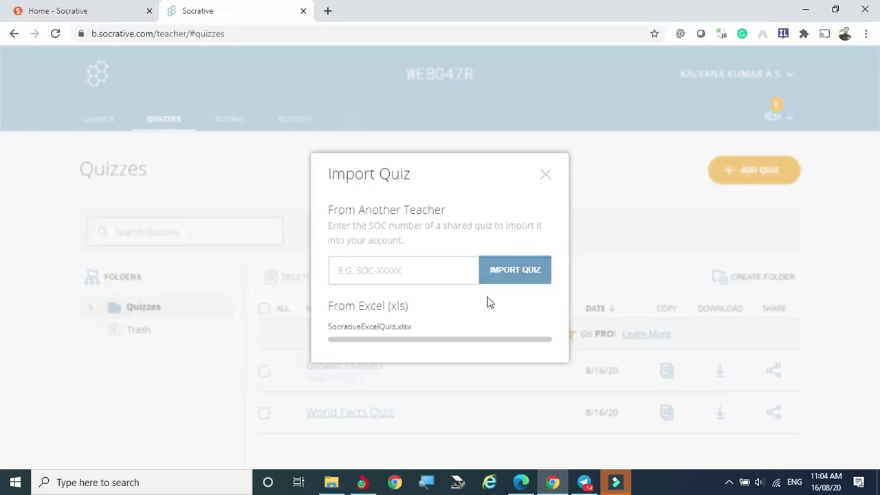
scroll(383, 371, "down", 2)
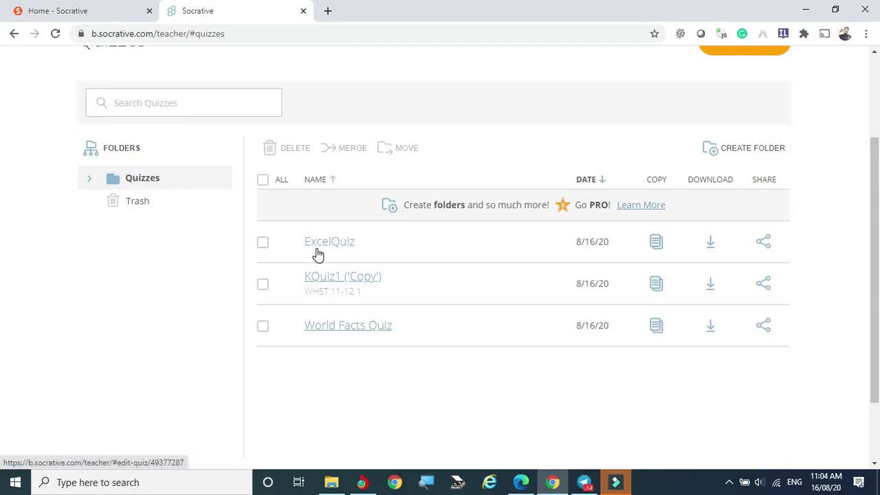
- Select and deselect the imported ExcelQuiz, then return to the Launch page
left_click(265, 245)
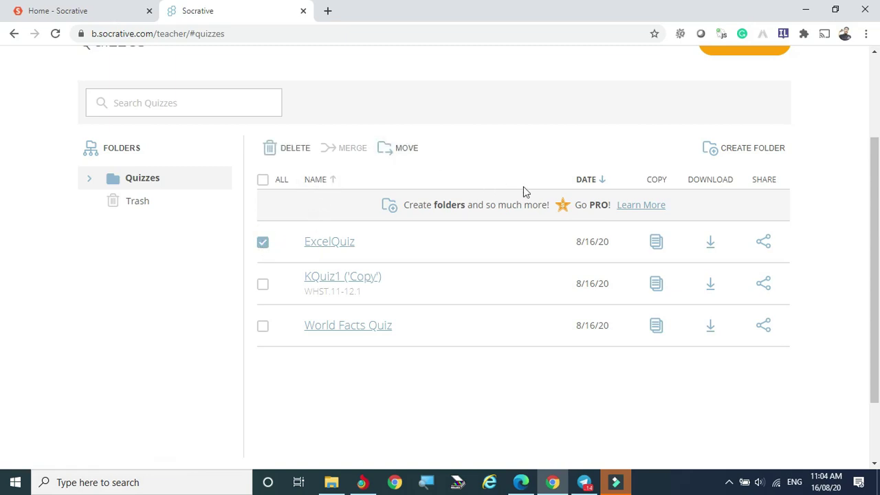
scroll(533, 200, "down", 1)
scroll(540, 206, "up", 1)
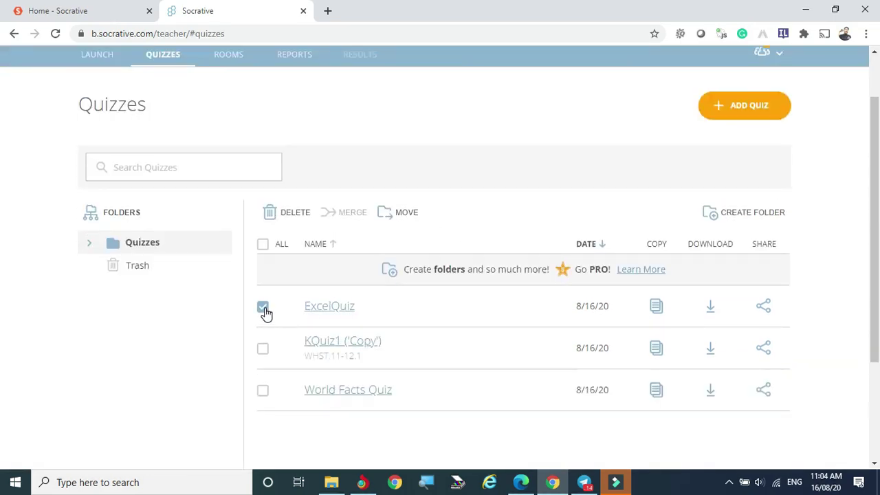
left_click(265, 310)
scroll(274, 244, "up", 1)
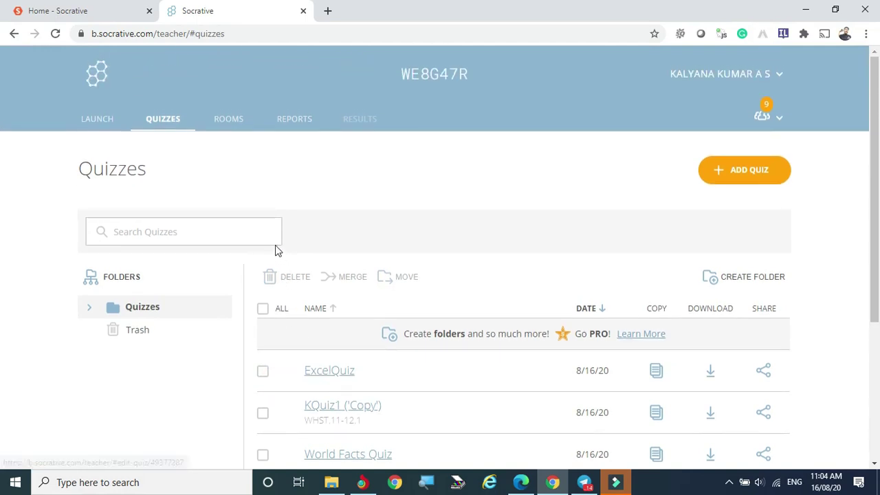
left_click(93, 121)
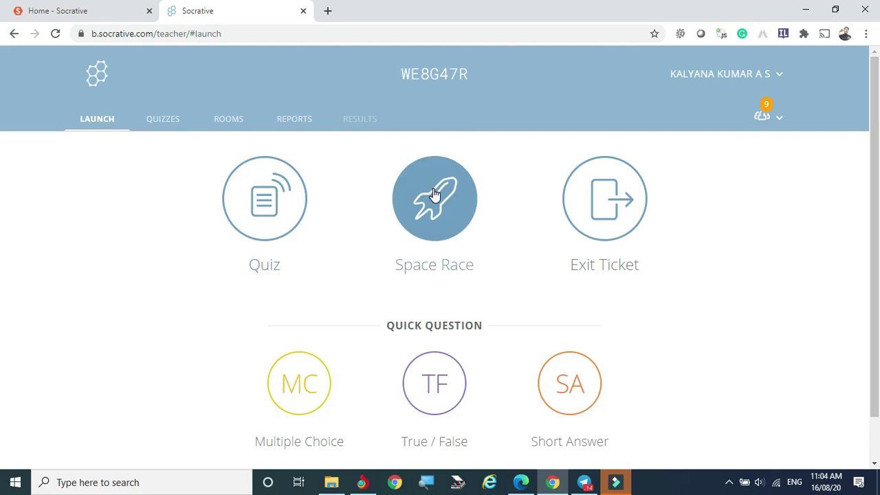
- Launch ExcelQuiz with Instant Feedback delivery and shuffled questions and answers
left_click(268, 207)
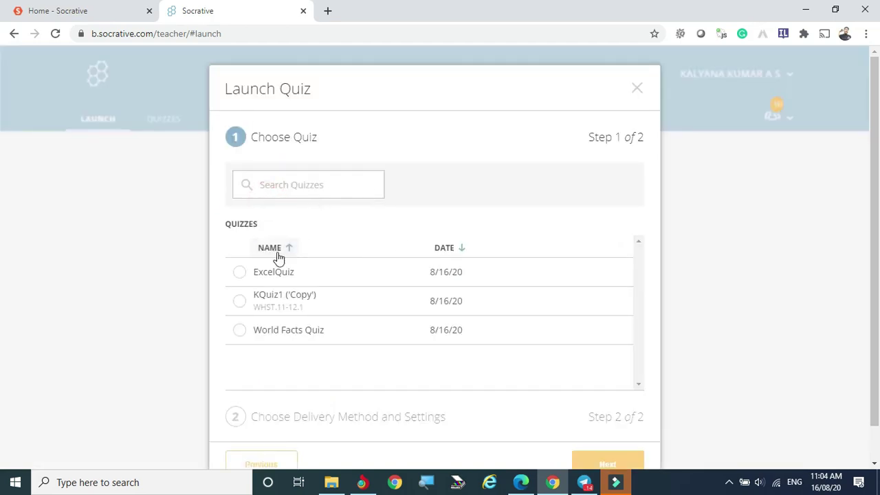
left_click(260, 272)
scroll(494, 316, "down", 1)
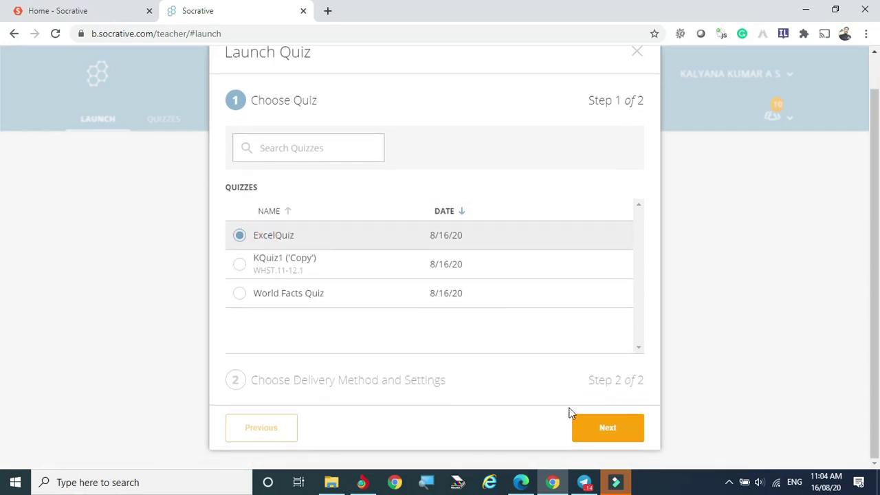
left_click(606, 430)
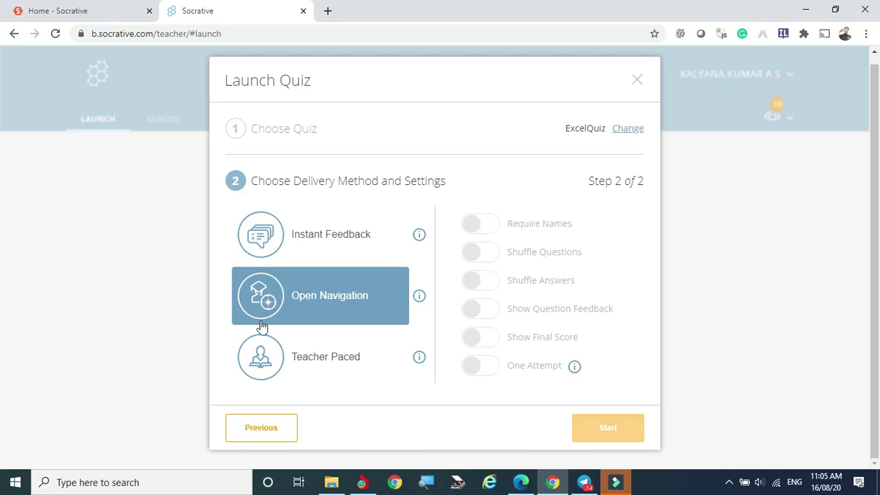
left_click(261, 238)
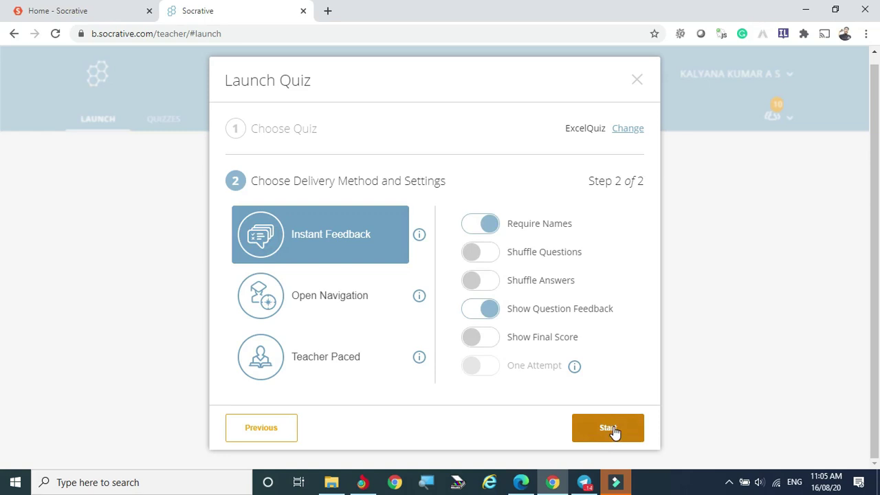
left_click(486, 254)
left_click(488, 281)
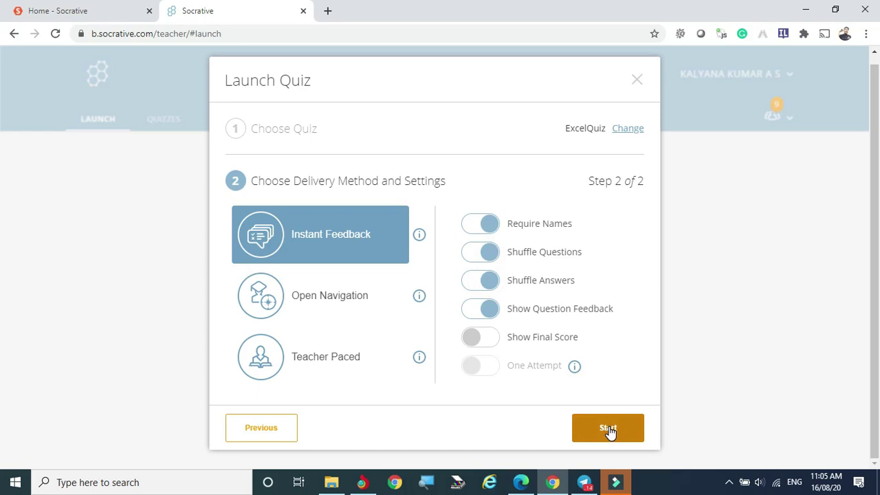
left_click(608, 428)
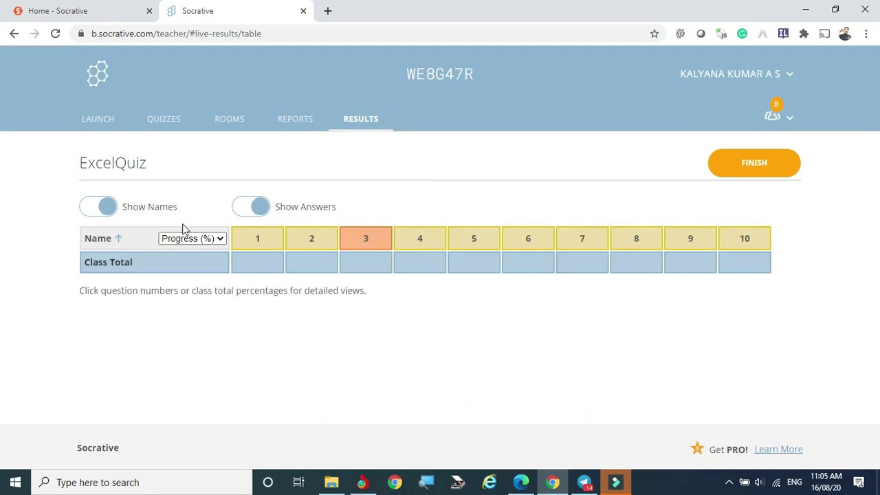
left_click(407, 73)
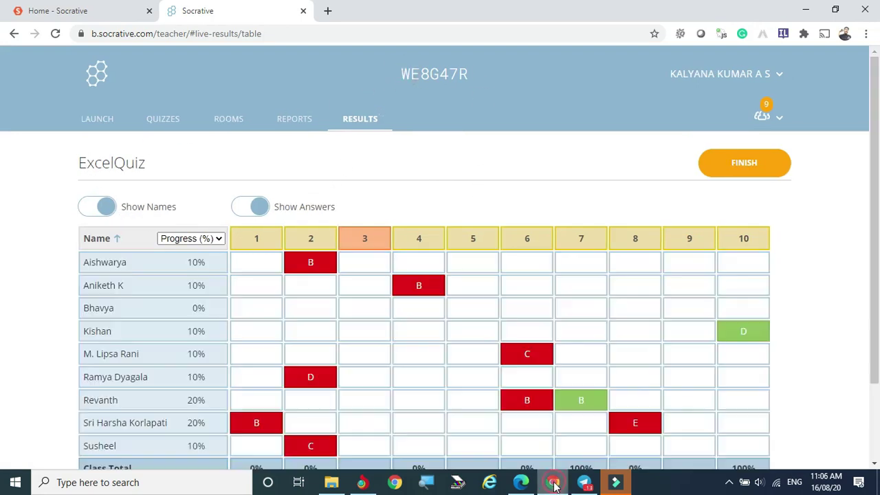
scroll(471, 347, "down", 1)
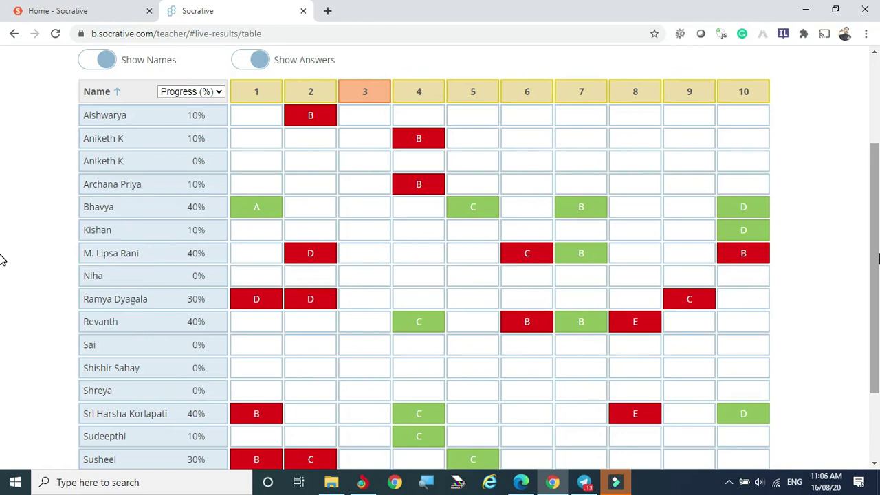
scroll(2, 227, "down", 1)
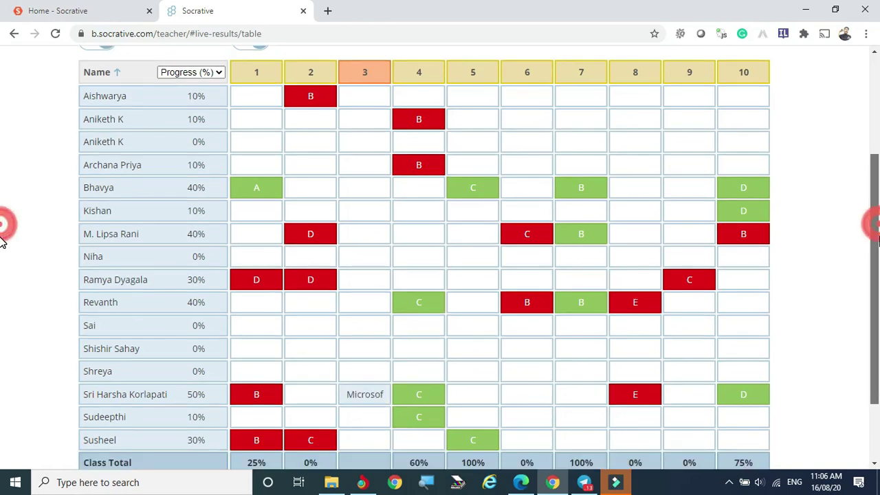
scroll(3, 206, "up", 2)
scroll(3, 176, "up", 1)
scroll(2, 206, "down", 1)
scroll(2, 165, "up", 1)
scroll(2, 162, "up", 1)
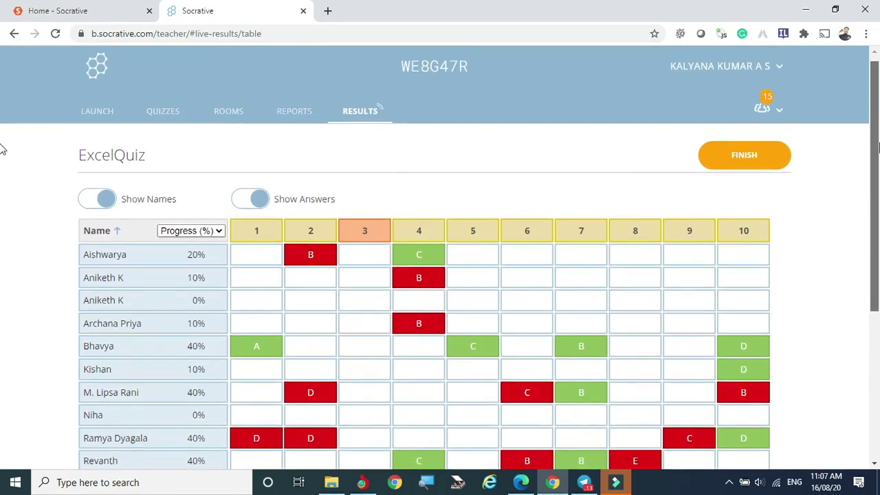
scroll(2, 165, "down", 3)
scroll(2, 239, "down", 3)
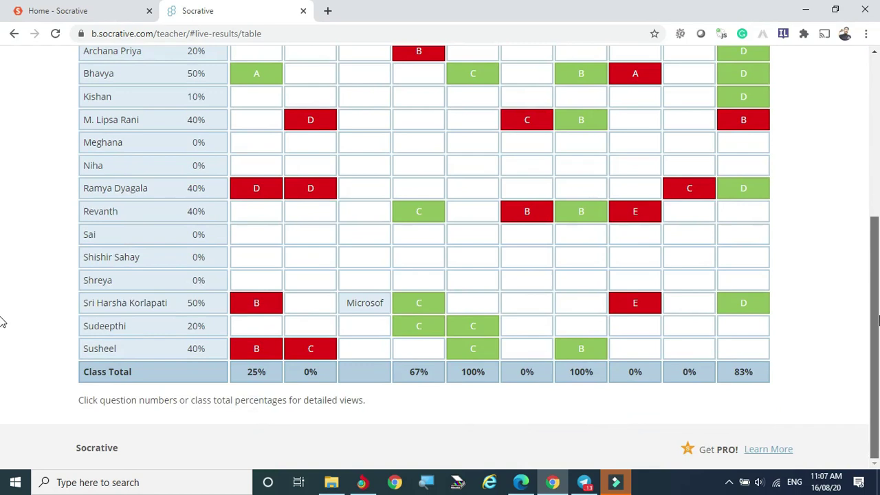
scroll(2, 283, "up", 1)
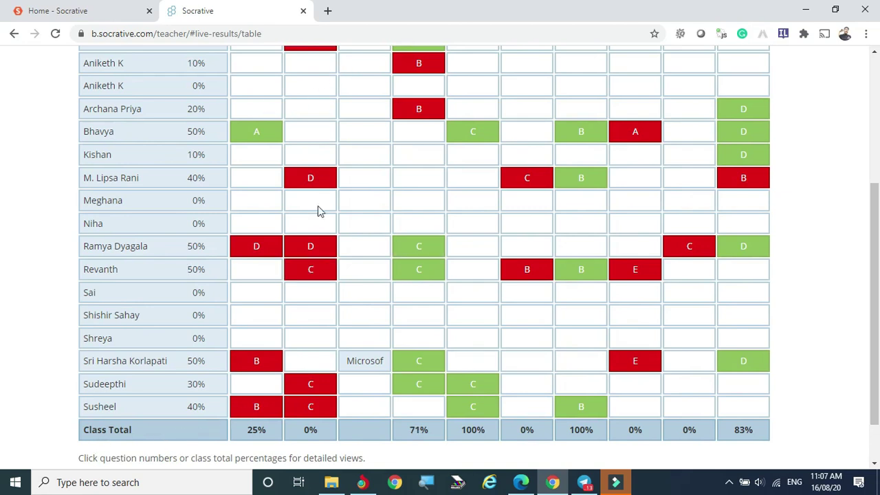
left_click_drag(875, 368, 875, 328)
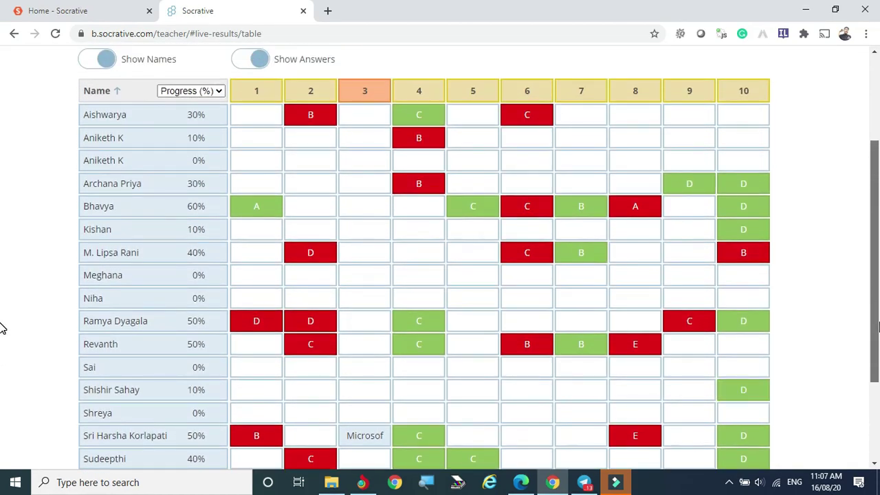
left_click_drag(876, 328, 878, 362)
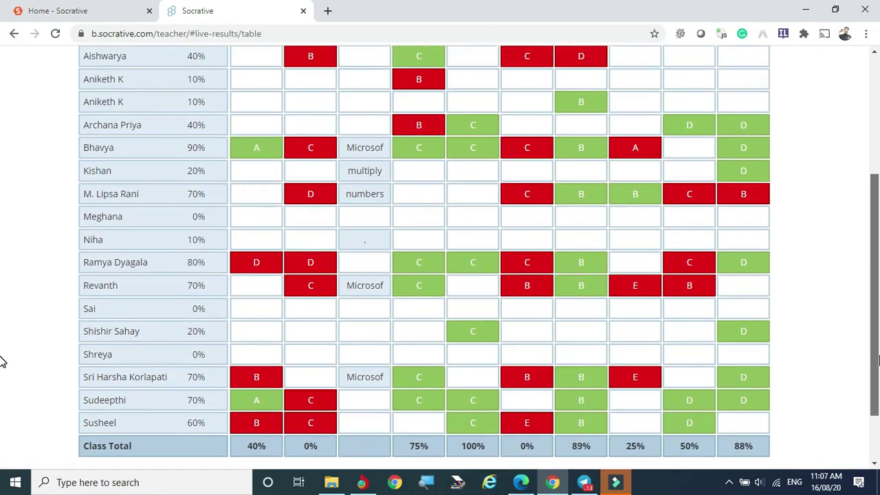
left_click_drag(878, 362, 878, 317)
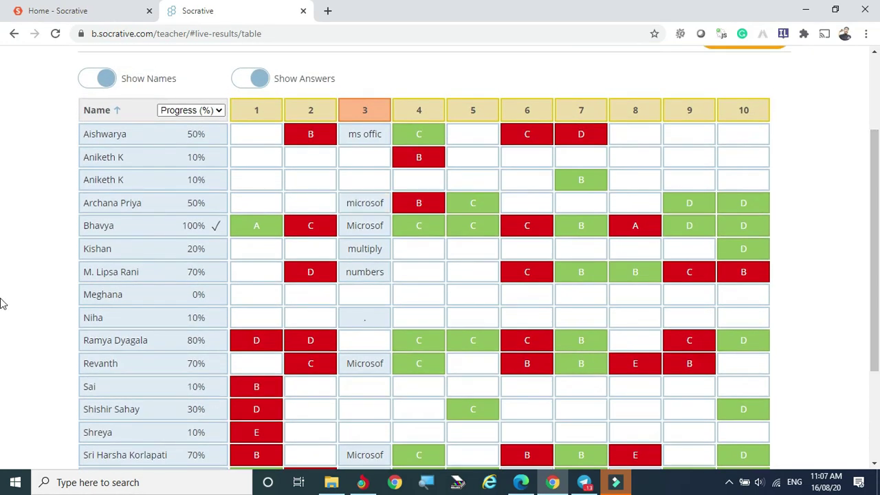
scroll(5, 227, "up", 3)
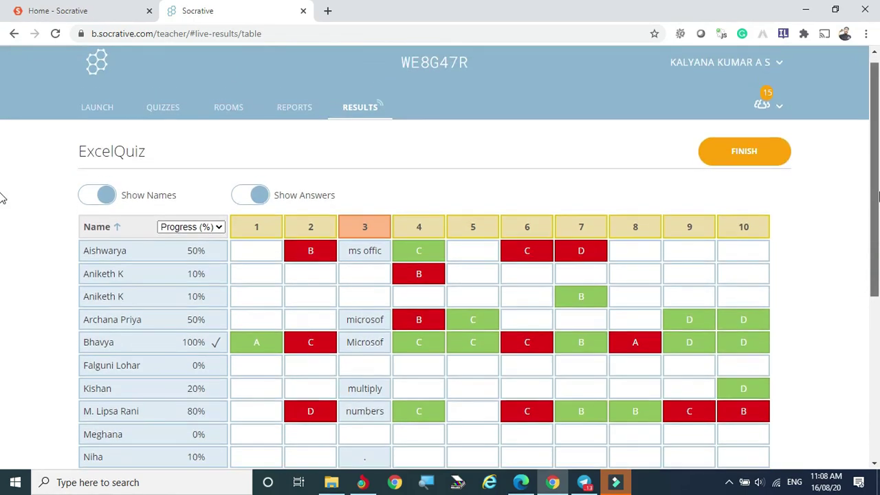
- Open the KQuiz1 ('Copy') report with names and answers shown, then return to live ExcelQuiz results
left_click(295, 108)
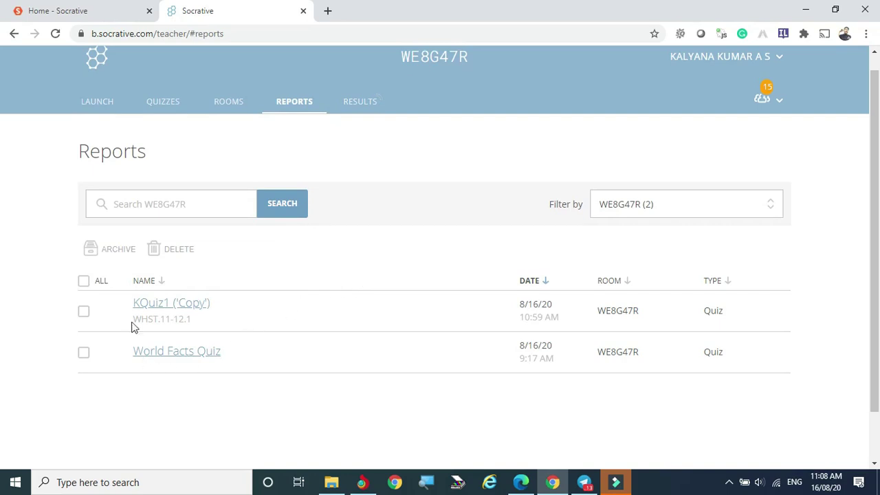
left_click(154, 306)
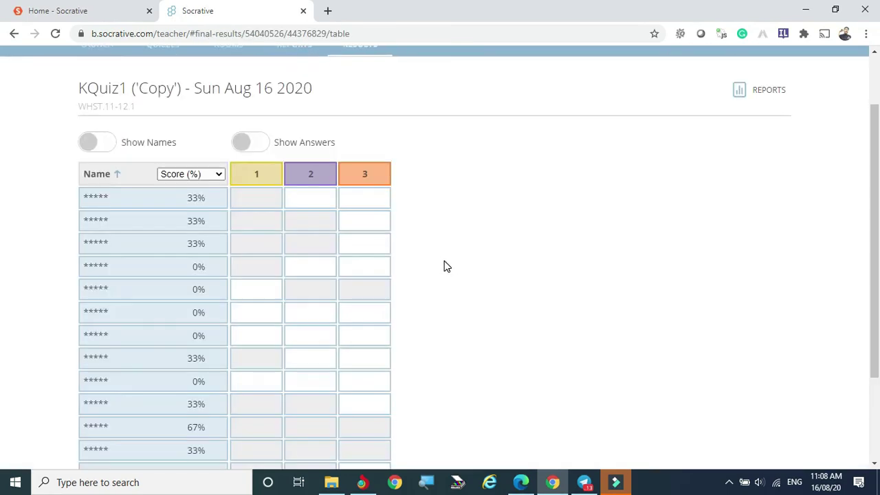
scroll(444, 262, "down", 1)
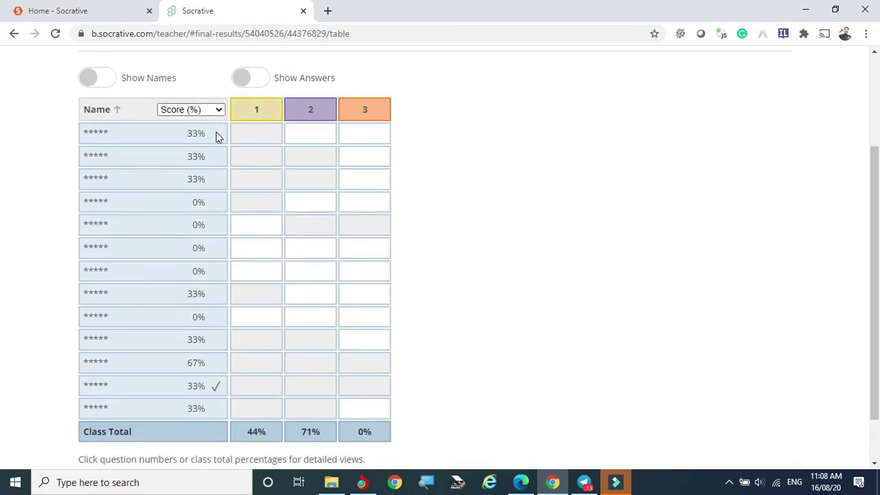
left_click(102, 77)
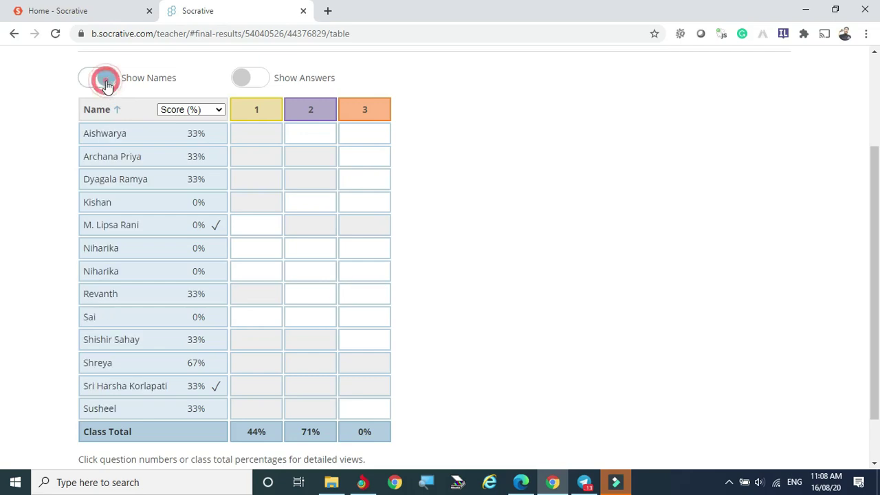
left_click(247, 80)
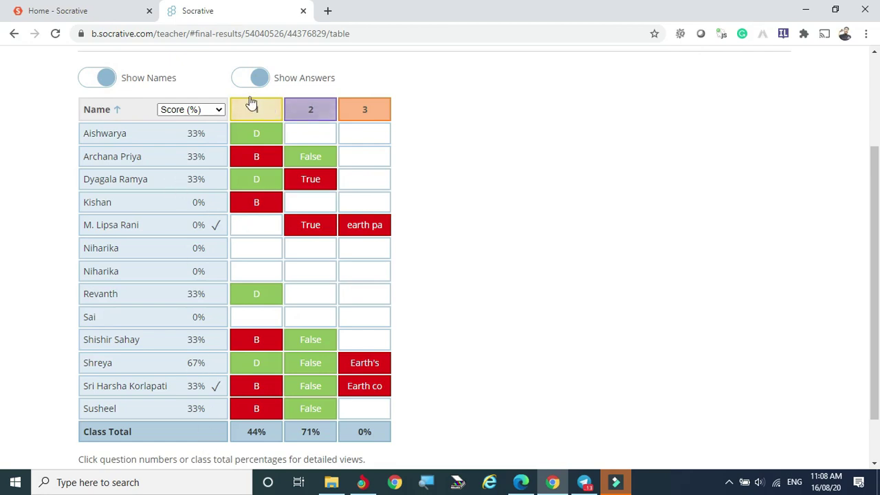
scroll(261, 110, "up", 2)
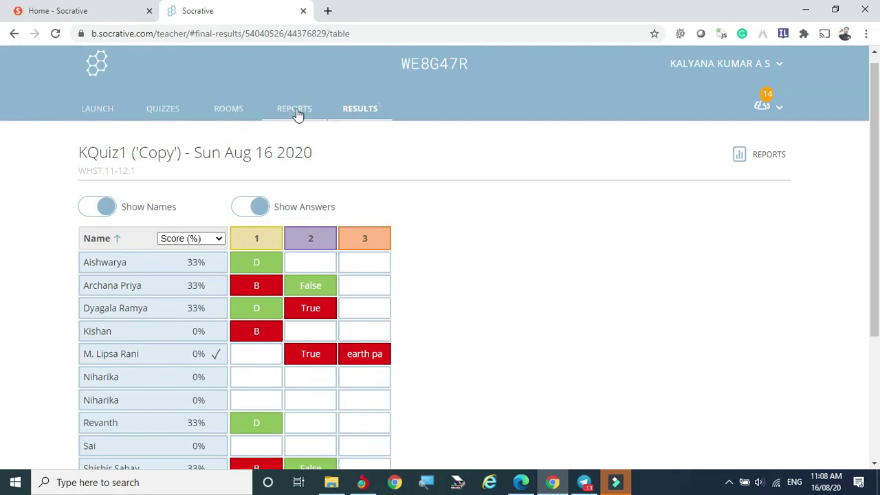
left_click(352, 111)
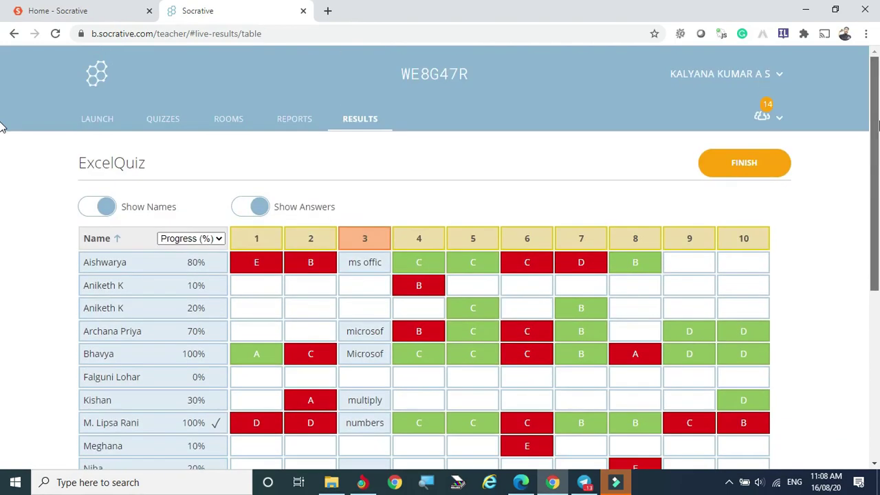
- Rearrange the windows and bring up File Explorer's Downloads search results for 'socra'
left_click_drag(875, 136, 877, 218)
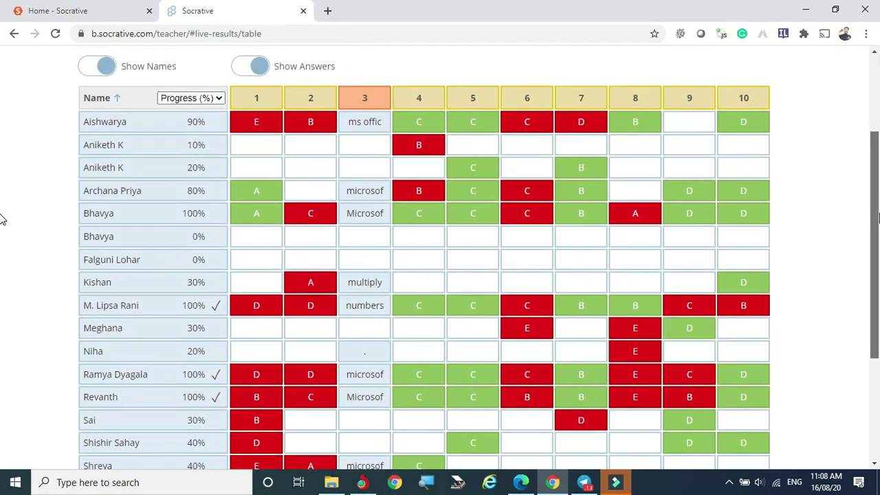
left_click_drag(2, 219, 4, 226)
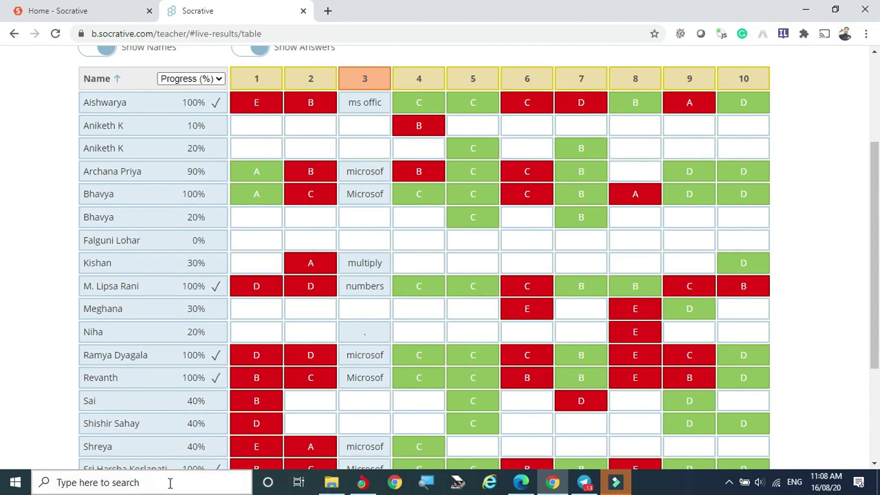
left_click(331, 482)
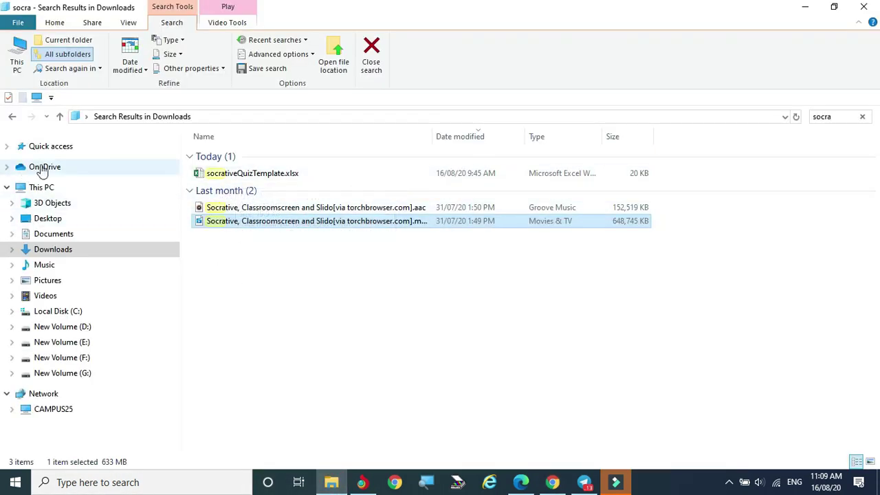
- Open SocrativeExcelQuiz.xlsx from the Desktop in Excel
left_click(48, 218)
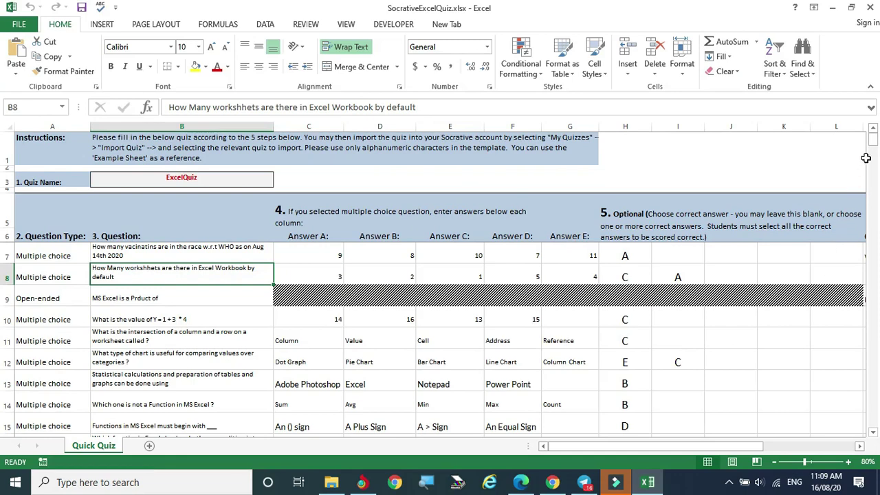
- Scroll through the ExcelQuiz questions in Excel, then switch back to Socrative's live results
scroll(735, 354, "down", 1)
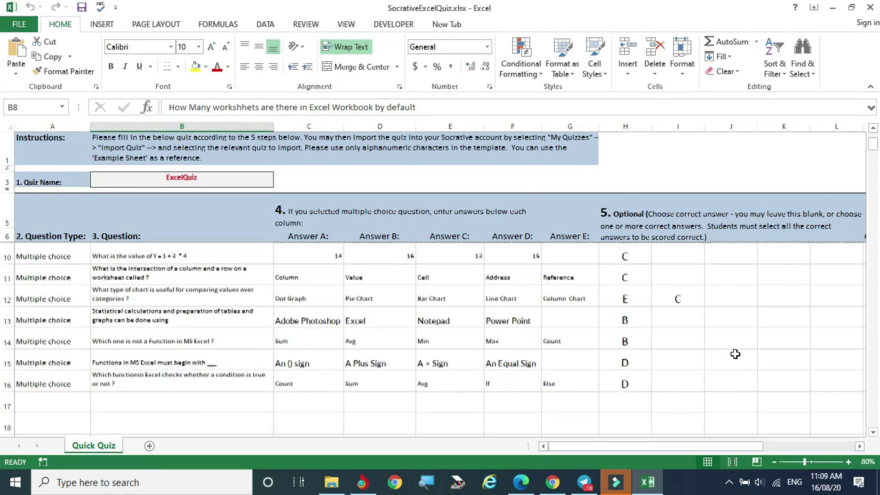
scroll(735, 353, "up", 1)
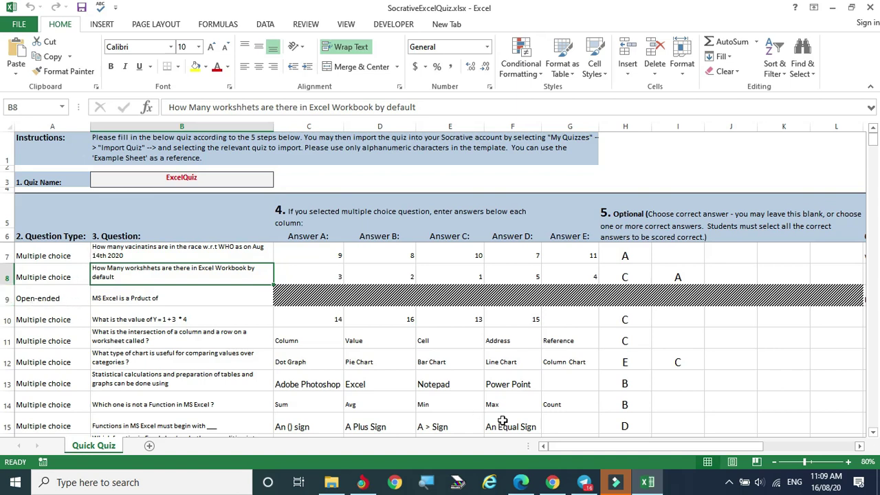
left_click(553, 482)
scroll(327, 240, "up", 2)
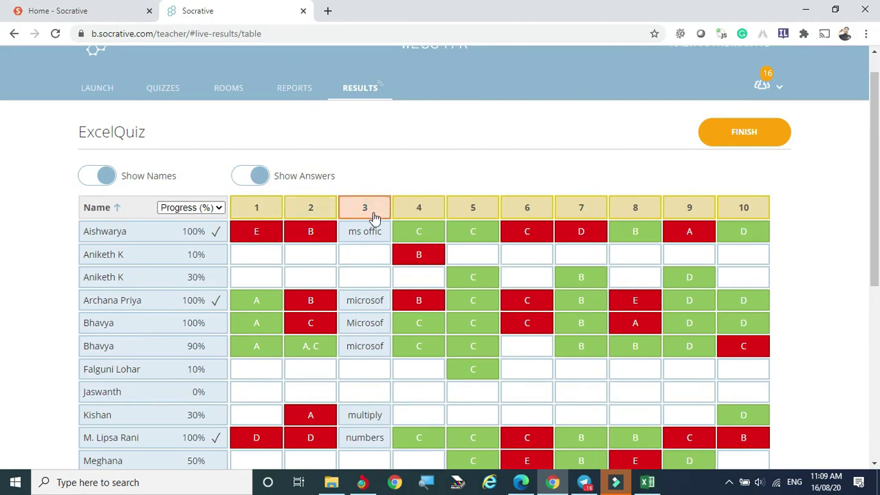
- Scroll the live ExcelQuiz results down to the Class Total row, then switch back to the Excel workbook
scroll(351, 298, "down", 3)
scroll(351, 302, "down", 3)
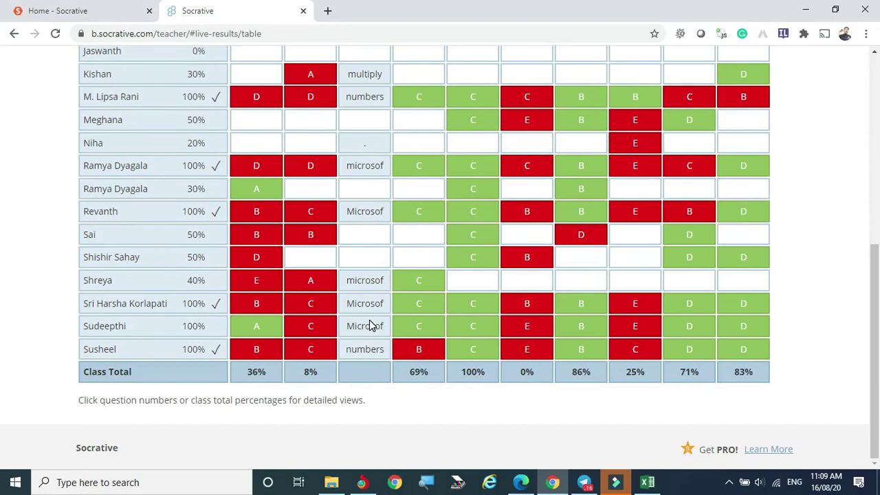
scroll(356, 289, "up", 2)
scroll(356, 289, "up", 3)
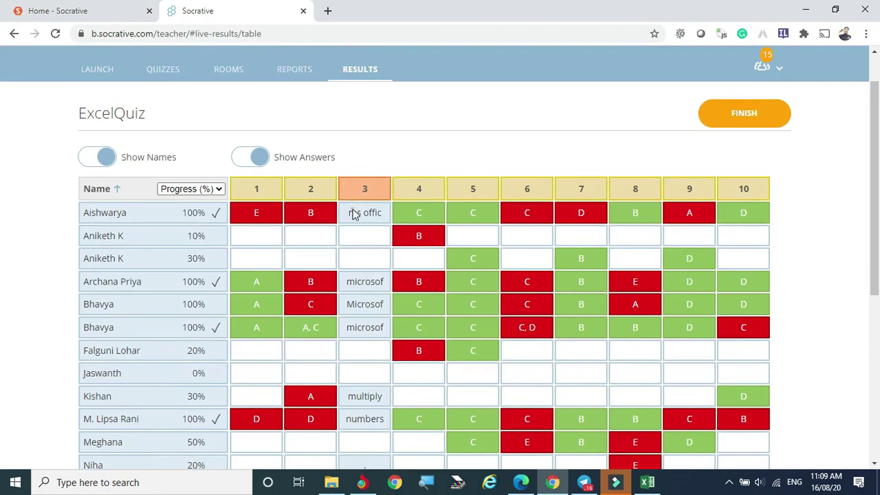
scroll(364, 215, "down", 1)
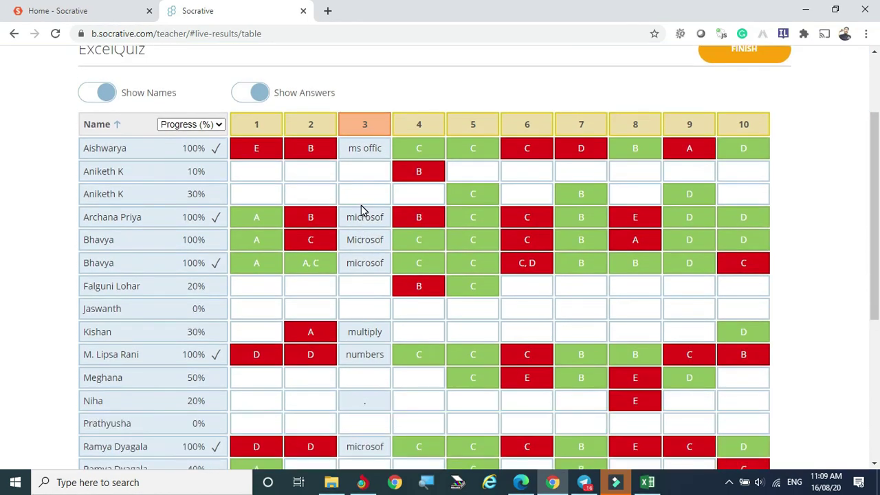
scroll(389, 216, "down", 4)
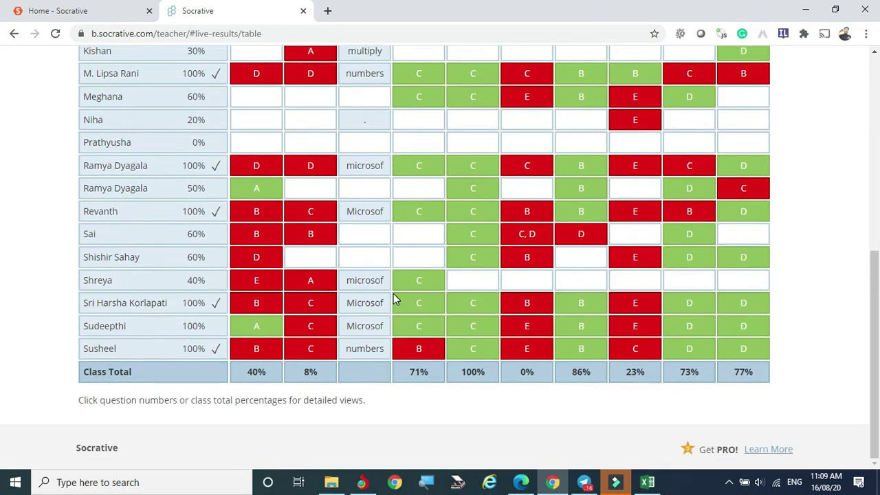
left_click(646, 481)
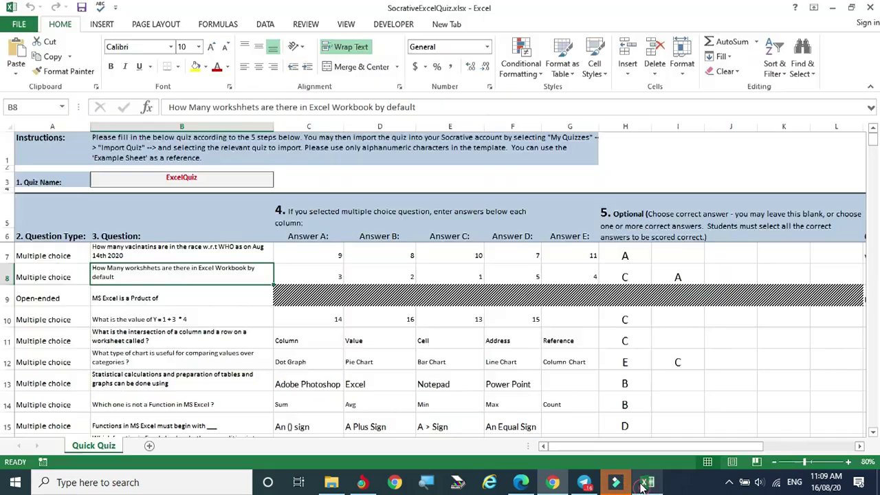
- Review the question types in A7 and A9, multiple choice and open-ended, leaving them unchanged
scroll(313, 335, "down", 3)
scroll(314, 335, "up", 2)
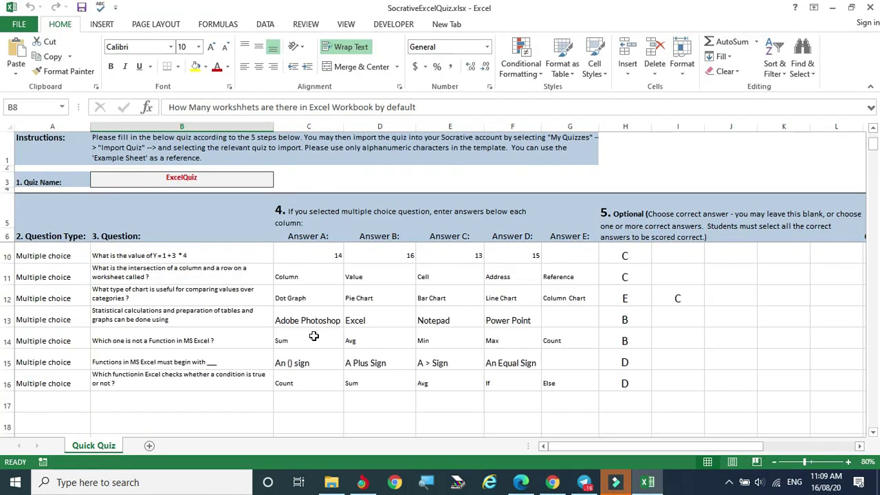
scroll(650, 326, "up", 1)
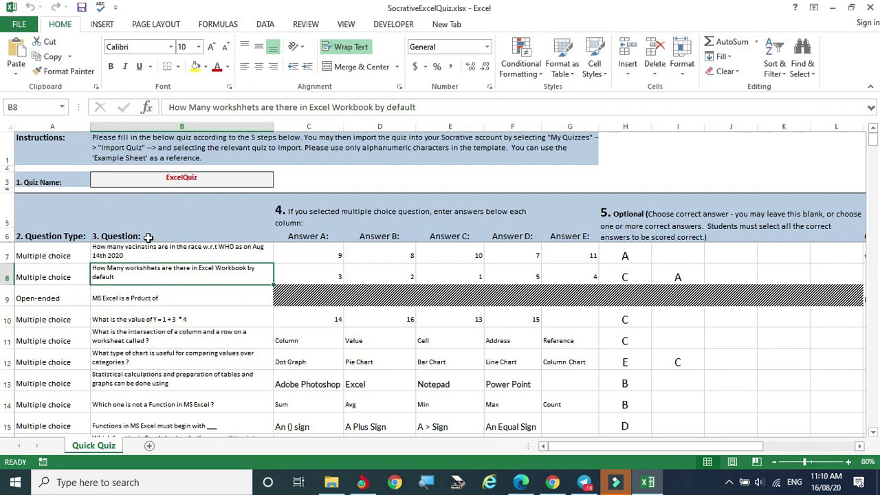
left_click(59, 255)
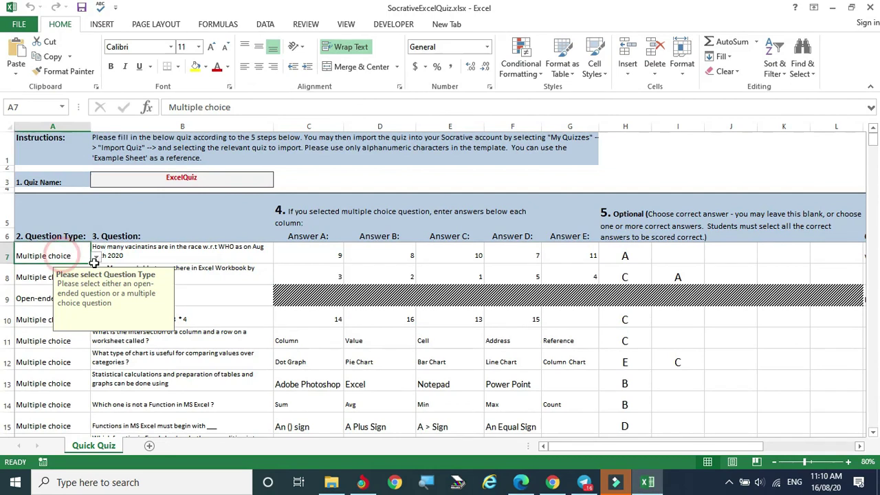
left_click(96, 256)
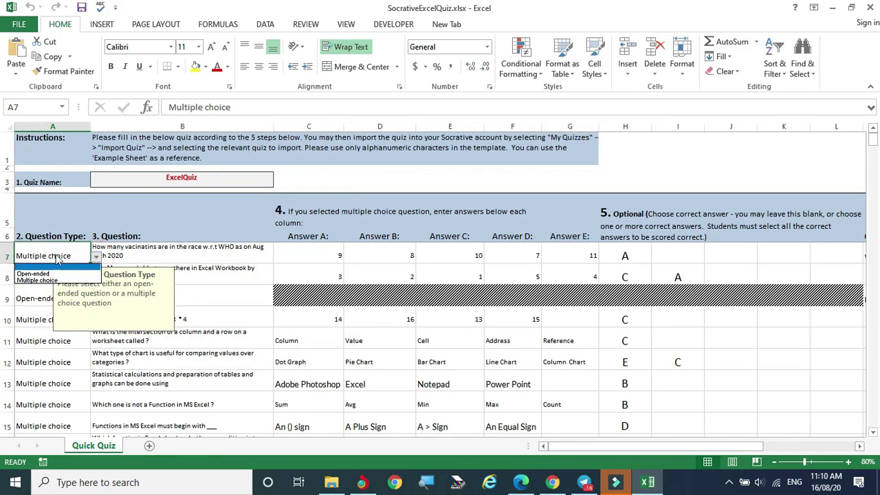
left_click(249, 292)
left_click(35, 297)
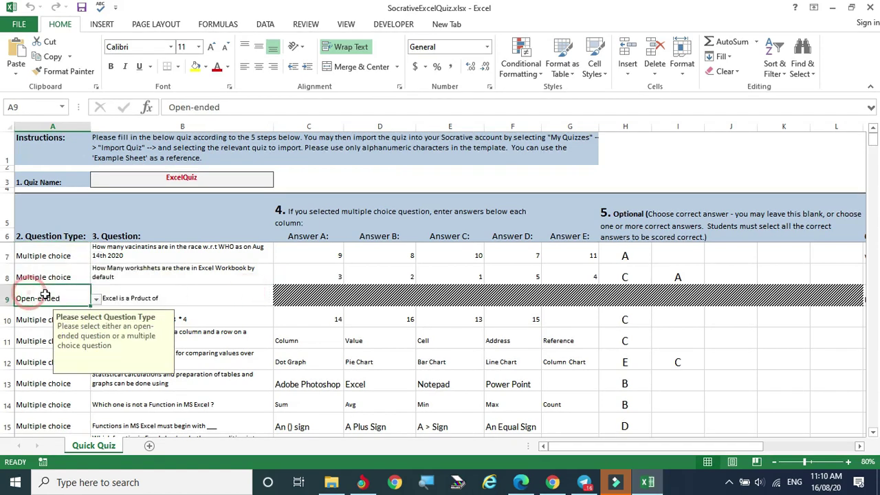
left_click(203, 294)
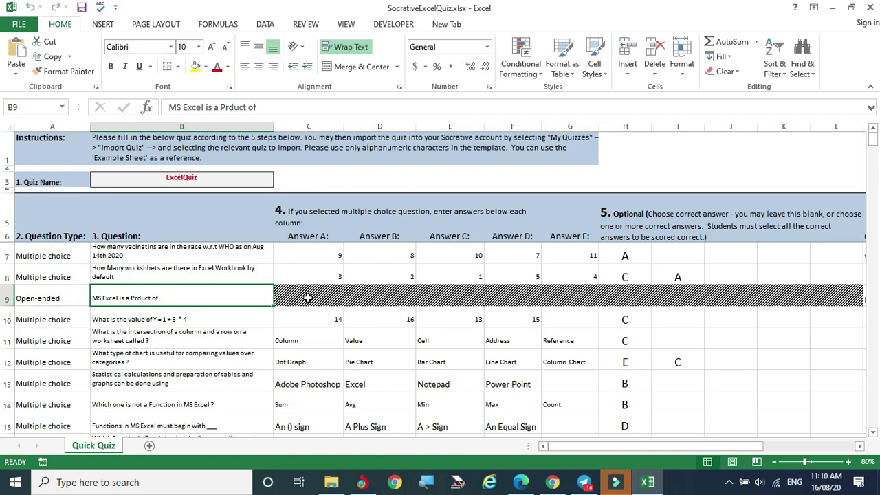
left_click_drag(585, 447, 551, 450)
- Check the first question's answer options and its correct answer in H7
left_click(313, 254)
left_click(371, 255)
left_click(473, 257)
left_click(636, 255)
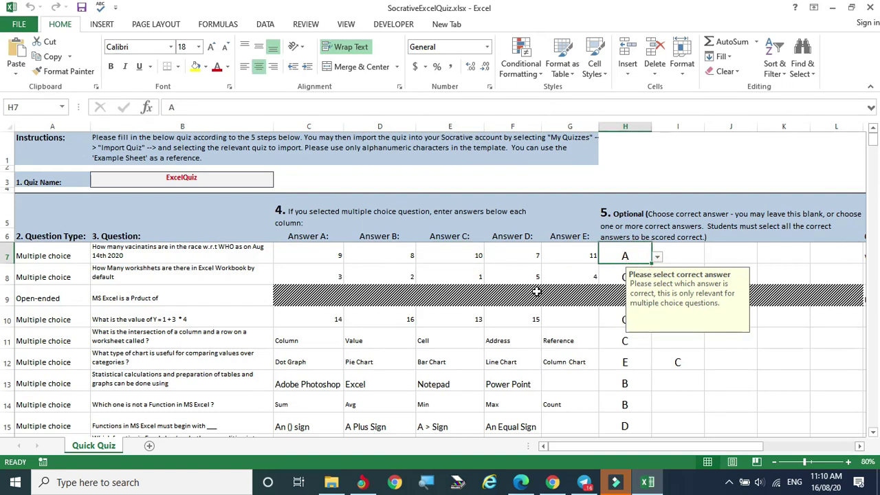
left_click(529, 290)
- Inspect question 12's Column Chart and Bar Chart options and its correct answers, including C
left_click(751, 362)
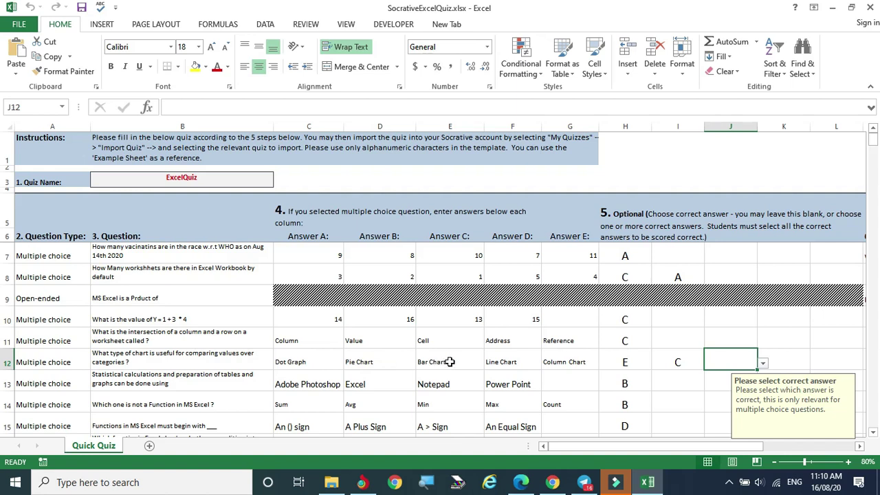
left_click(560, 360)
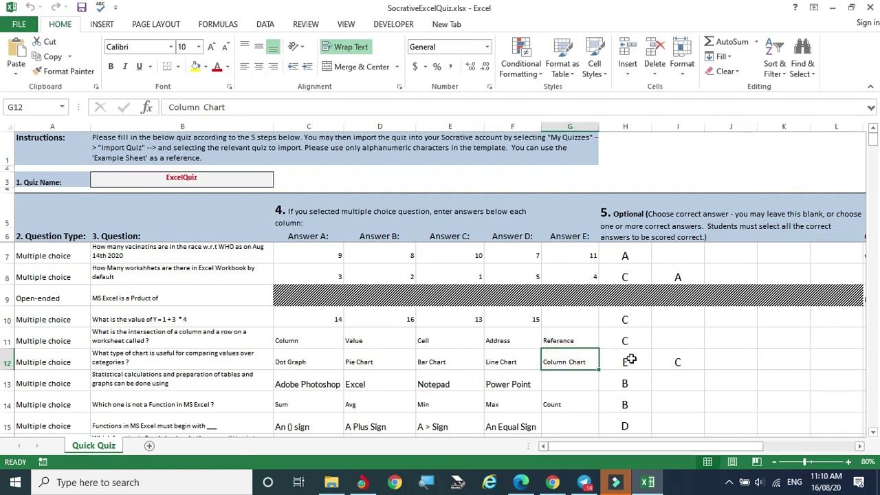
left_click(629, 359)
left_click(432, 361)
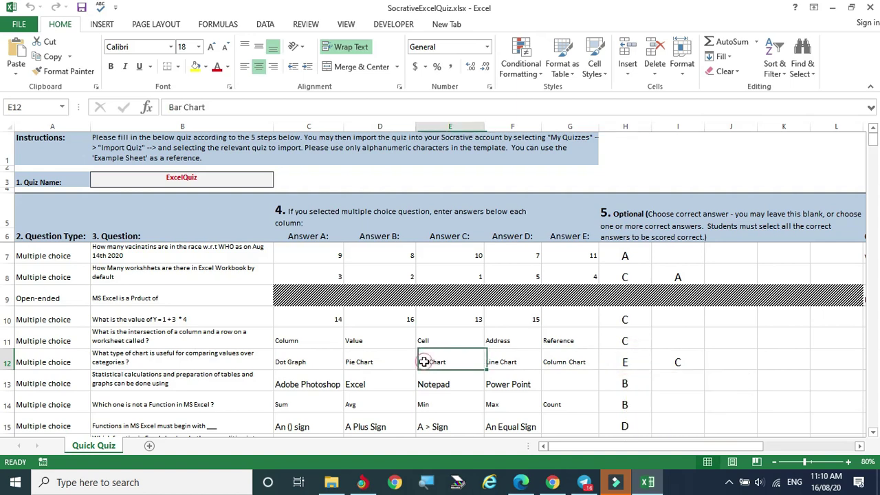
left_click(628, 360)
left_click(672, 360)
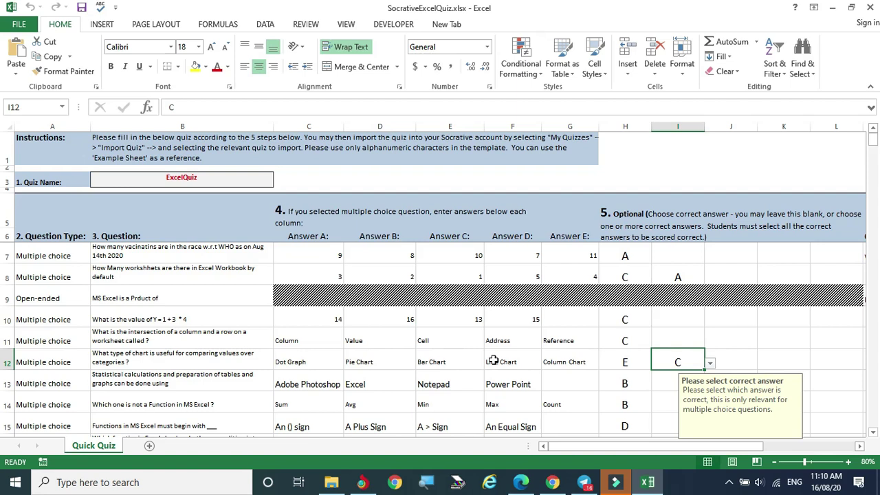
- Return to the live Socrative ExcelQuiz results
scroll(489, 360, "down", 3)
scroll(464, 347, "up", 3)
left_click(552, 482)
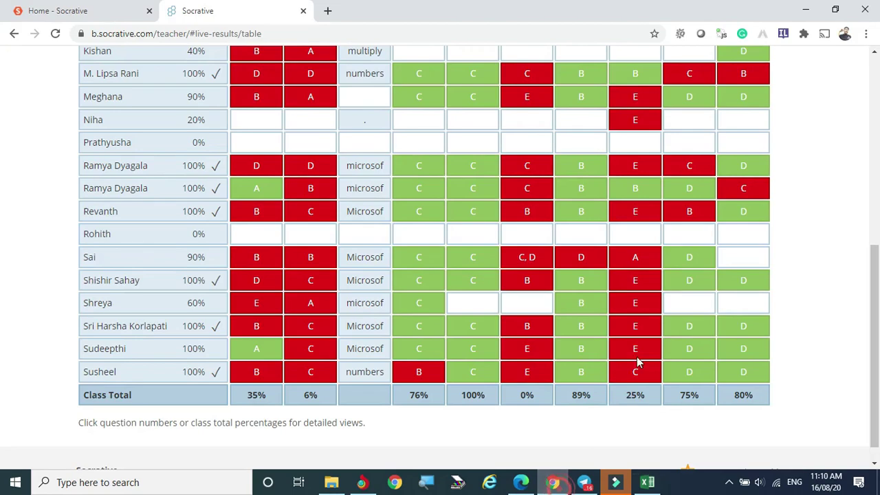
mouse_move(875, 309)
left_mouse_down()
mouse_move(877, 134)
mouse_move(876, 307)
mouse_move(877, 293)
left_mouse_up()
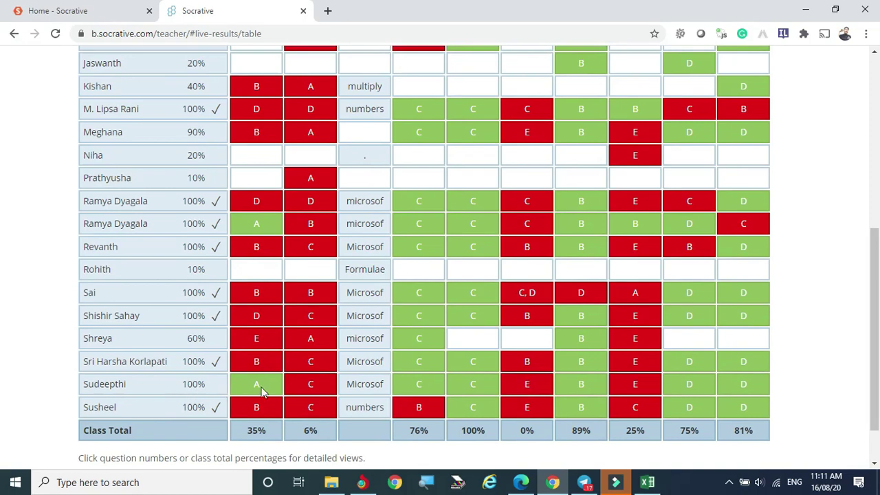
scroll(4, 373, "up", 5)
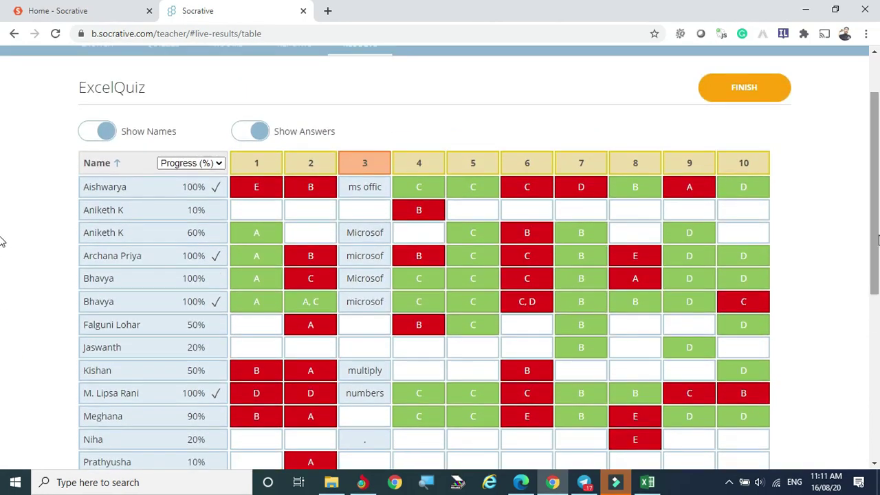
left_click(218, 165)
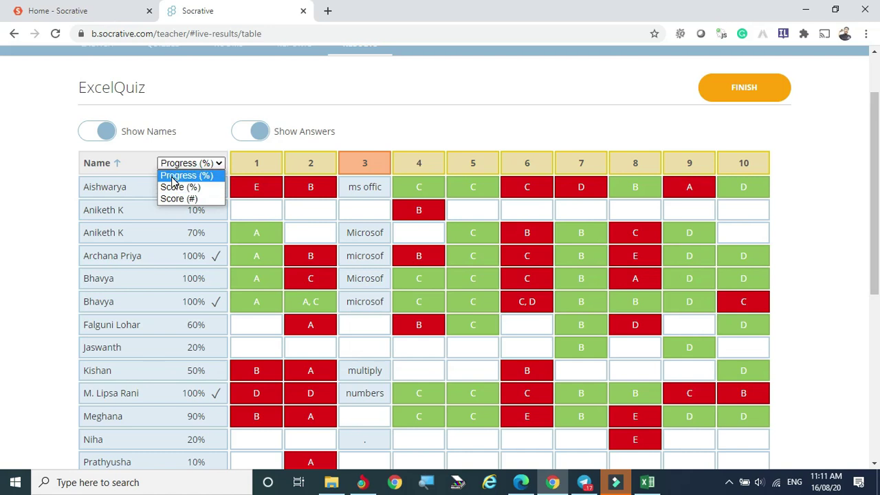
left_click(176, 187)
left_click(192, 162)
left_click(167, 198)
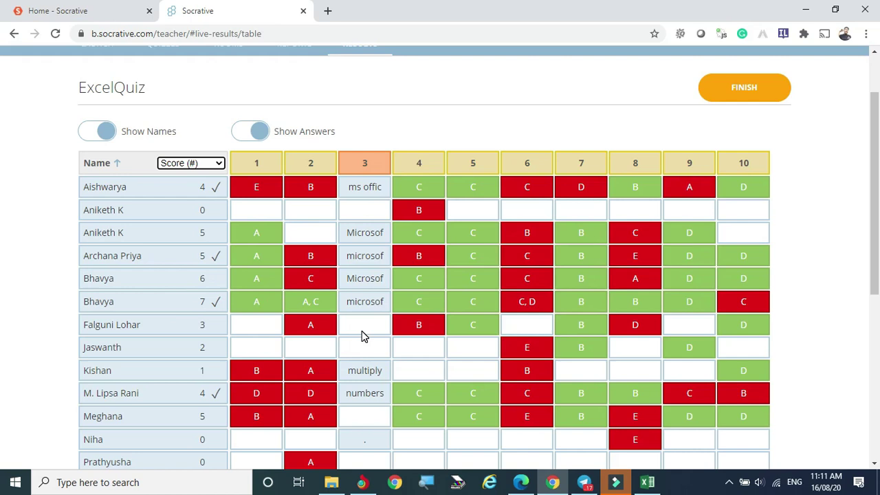
scroll(364, 268, "down", 1)
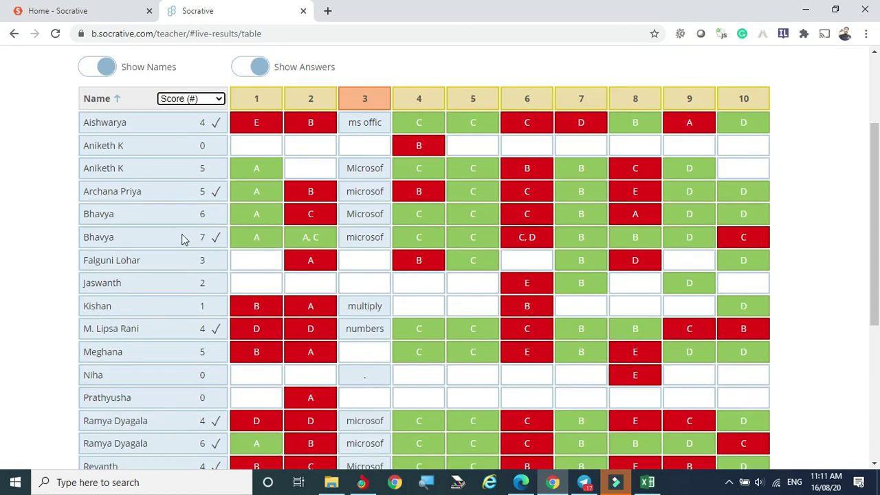
scroll(182, 238, "up", 1)
left_click(211, 163)
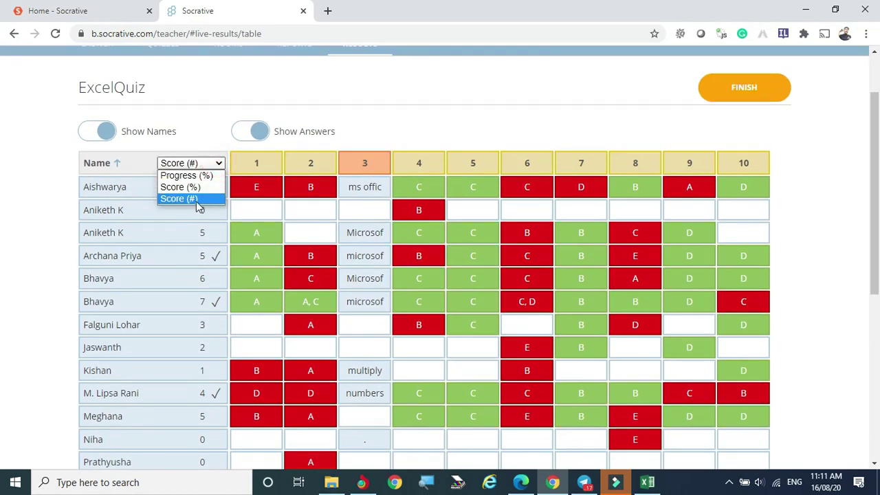
left_click(180, 186)
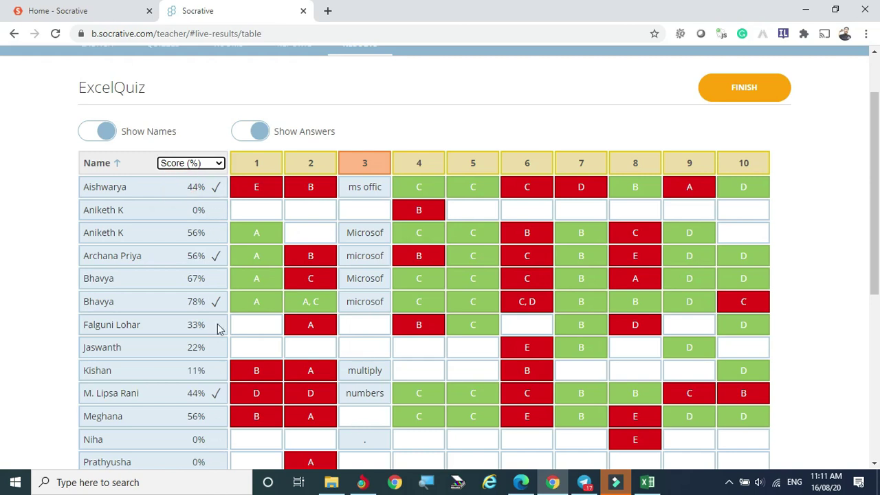
left_click(218, 164)
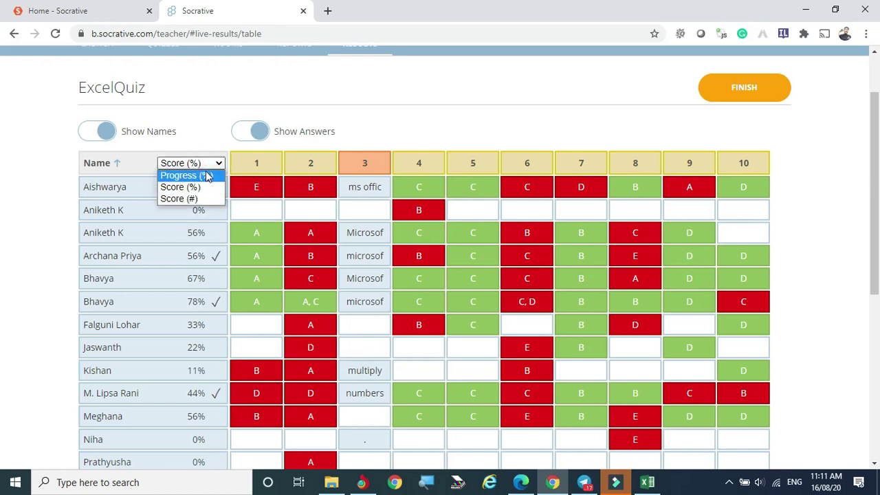
left_click(201, 172)
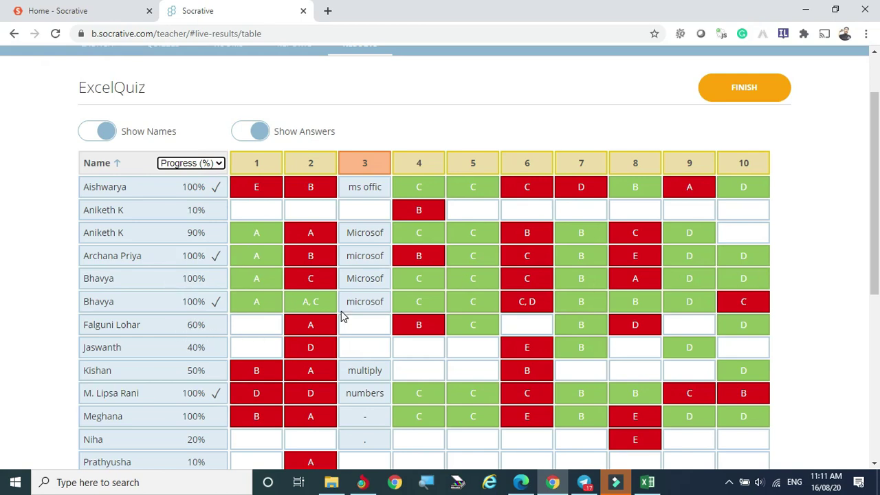
scroll(344, 314, "down", 1)
scroll(347, 315, "up", 2)
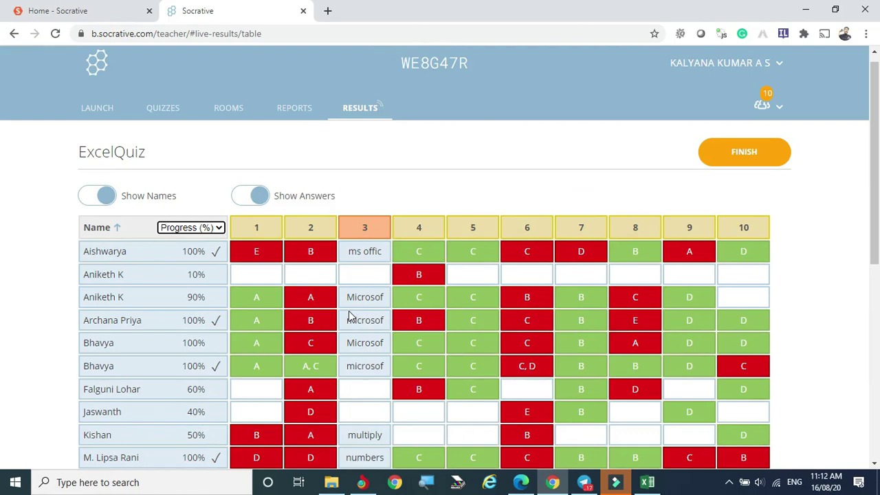
scroll(349, 316, "down", 3)
scroll(349, 314, "up", 3)
- Finish the running ExcelQuiz activity and confirm ending it with OK
scroll(546, 328, "down", 4)
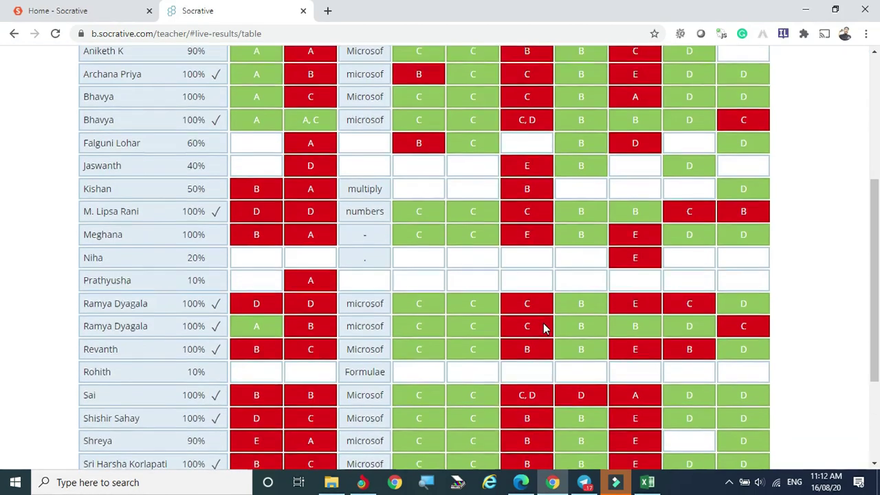
scroll(543, 327, "up", 4)
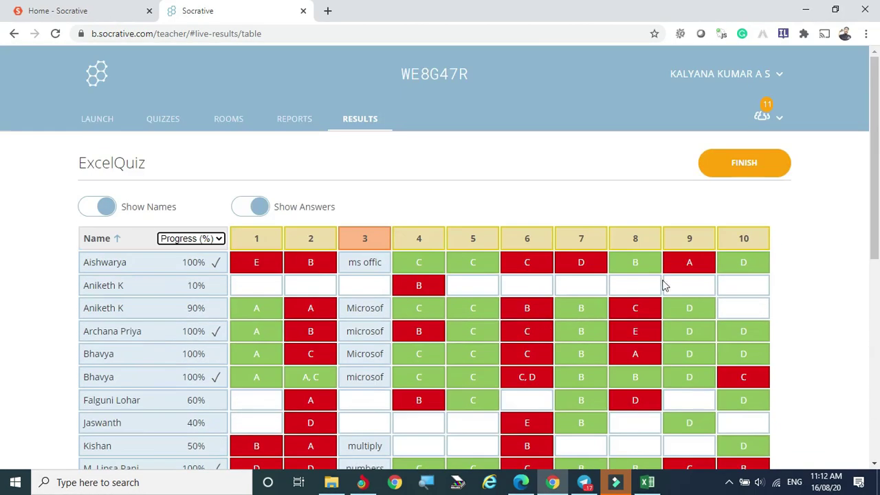
left_click(744, 163)
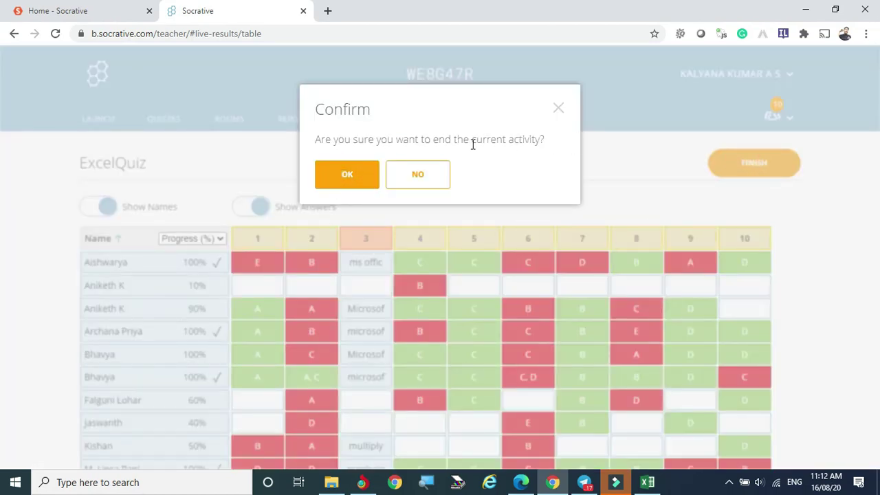
left_click(349, 178)
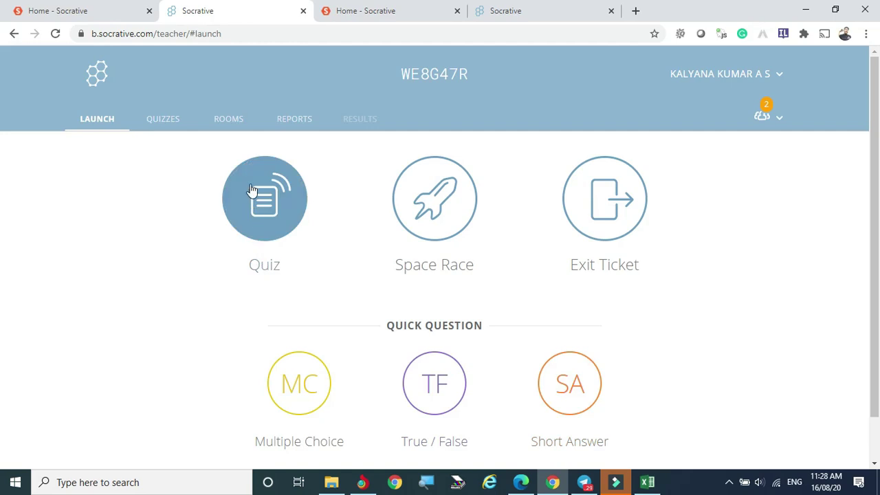
- Choose Space Race, pick ExcelQuiz as its quiz, and advance to the race settings
left_click(438, 211)
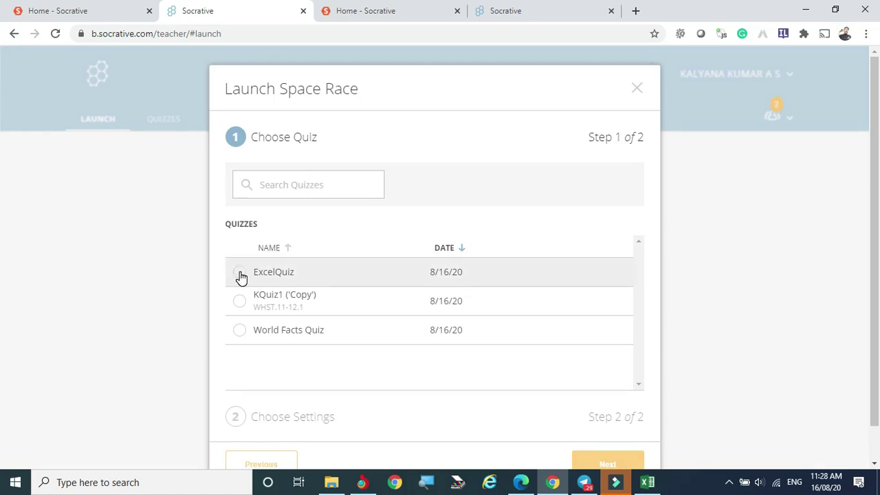
scroll(475, 214, "down", 1)
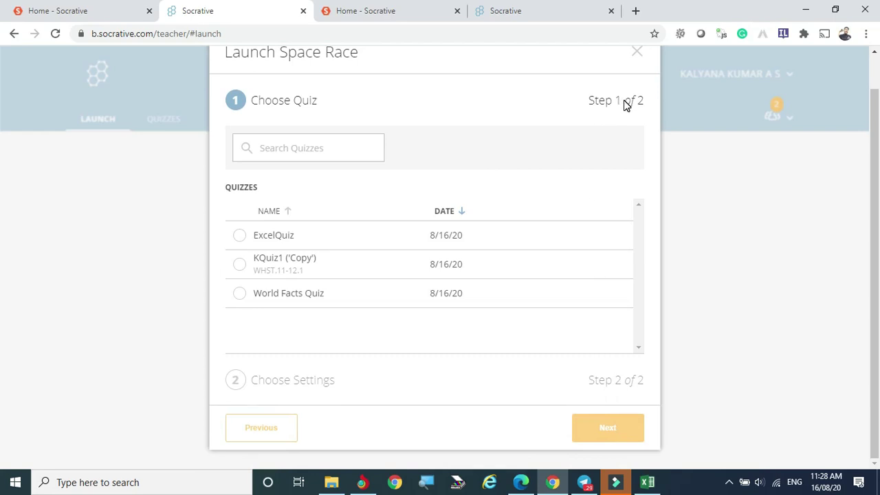
scroll(381, 116, "up", 1)
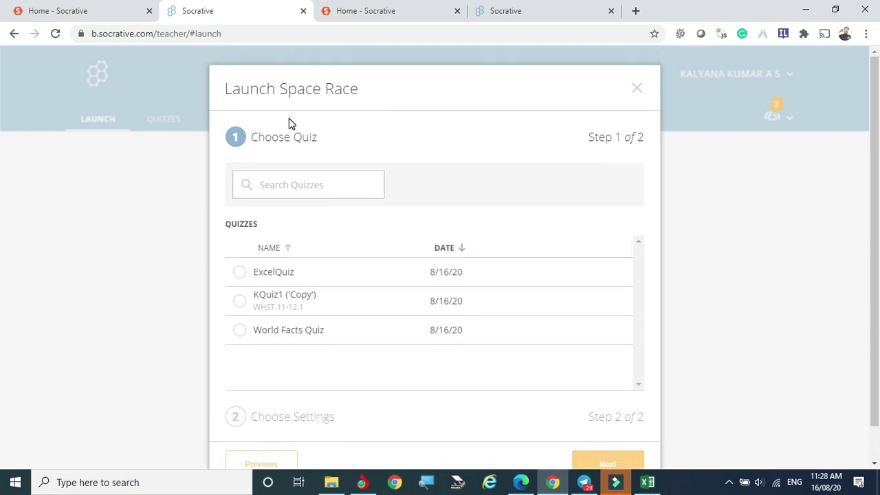
left_click(239, 272)
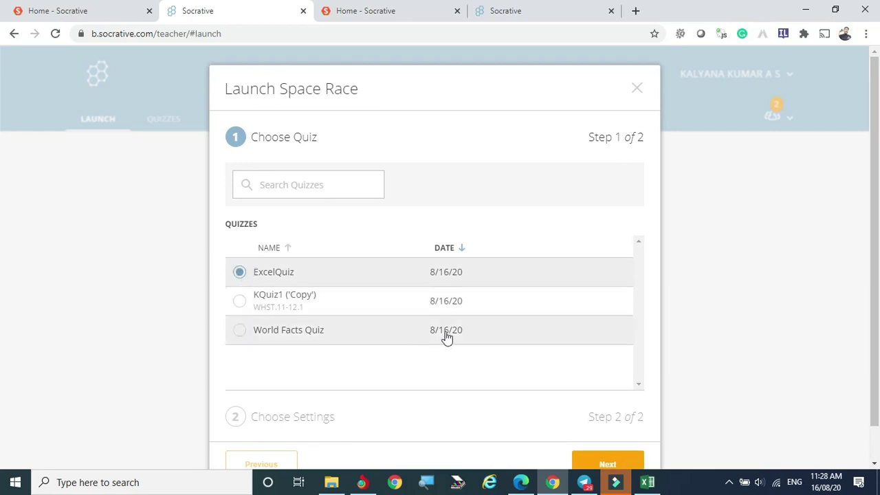
left_click(611, 461)
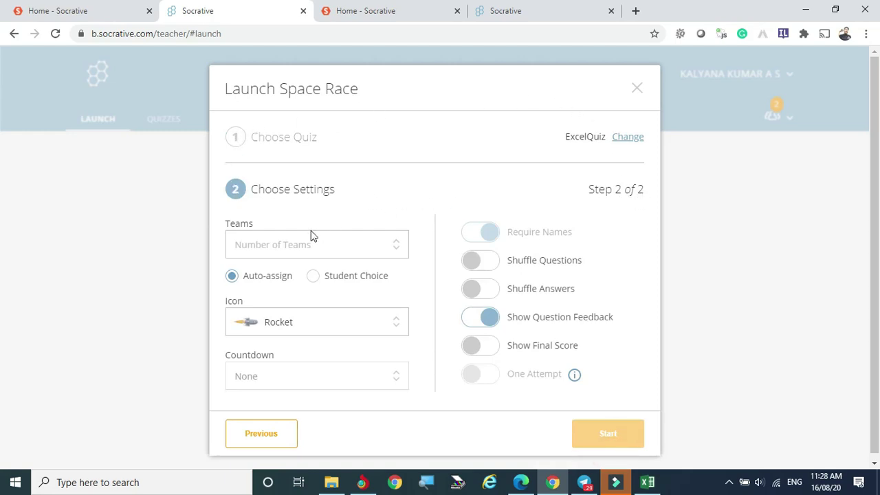
- Set the race's team count and let students choose their own team
left_click(250, 246)
left_click_drag(401, 292, 421, 283)
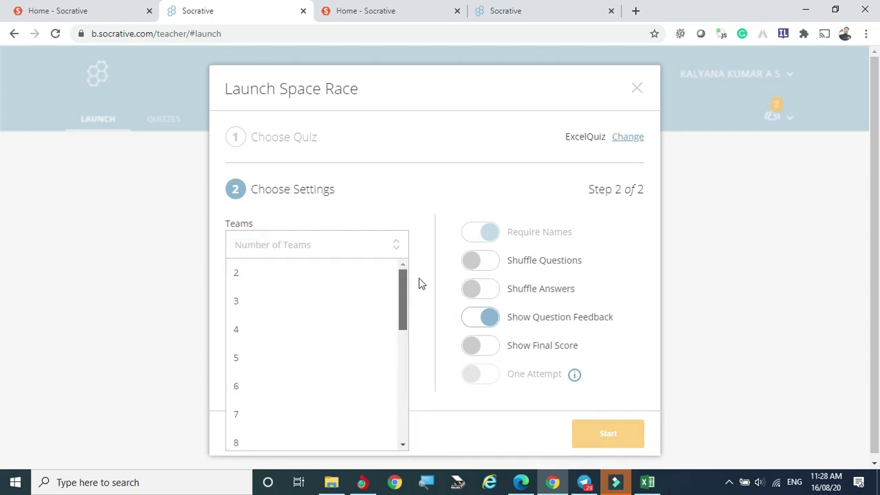
left_click(267, 274)
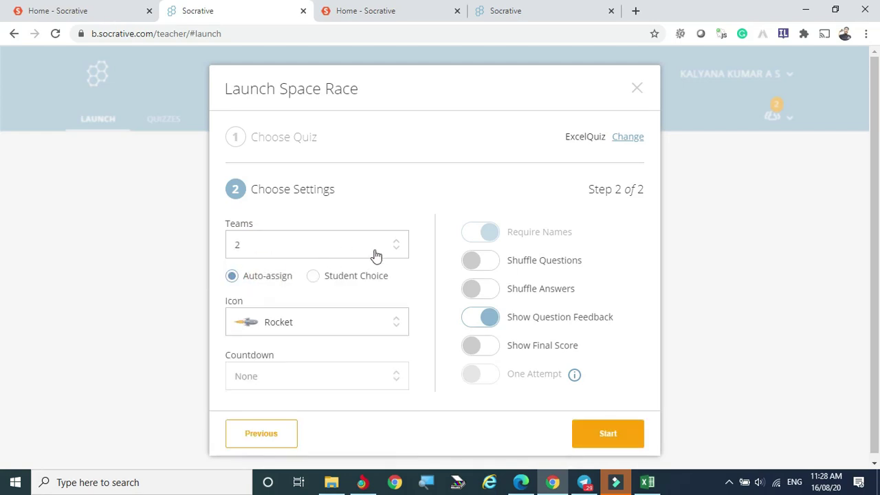
left_click(362, 250)
left_click(257, 300)
left_click(316, 277)
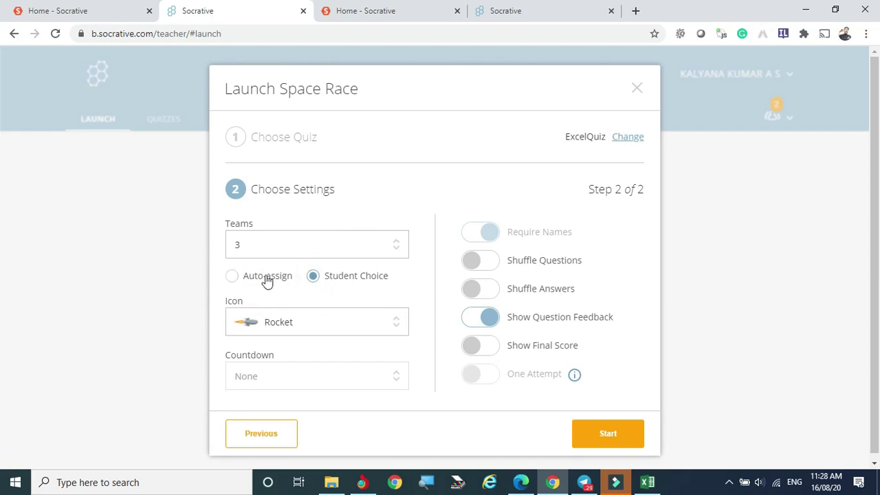
left_click(231, 277)
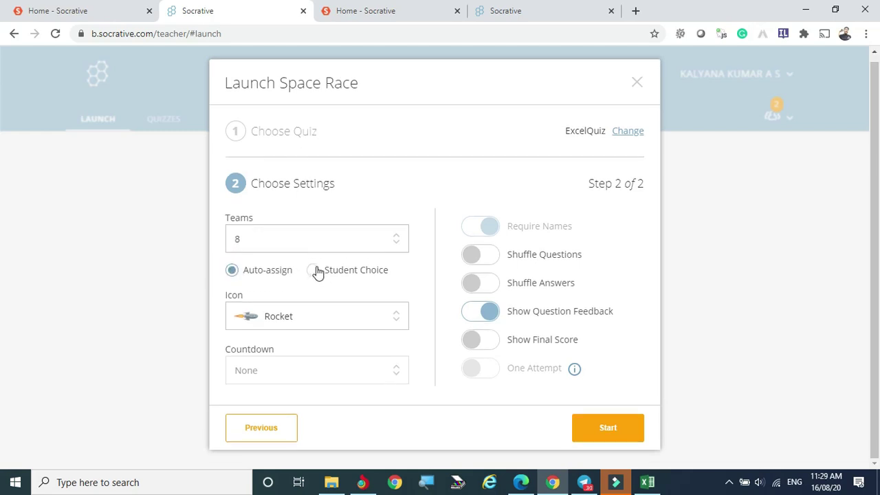
left_click(315, 270)
- Turn on Shuffle Questions and Shuffle Answers, then start the Space Race
left_click(475, 229)
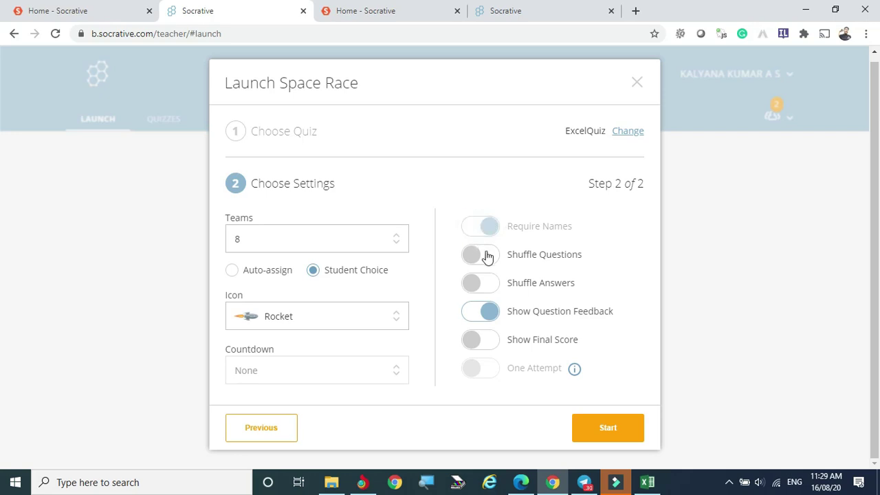
left_click(490, 258)
left_click(490, 285)
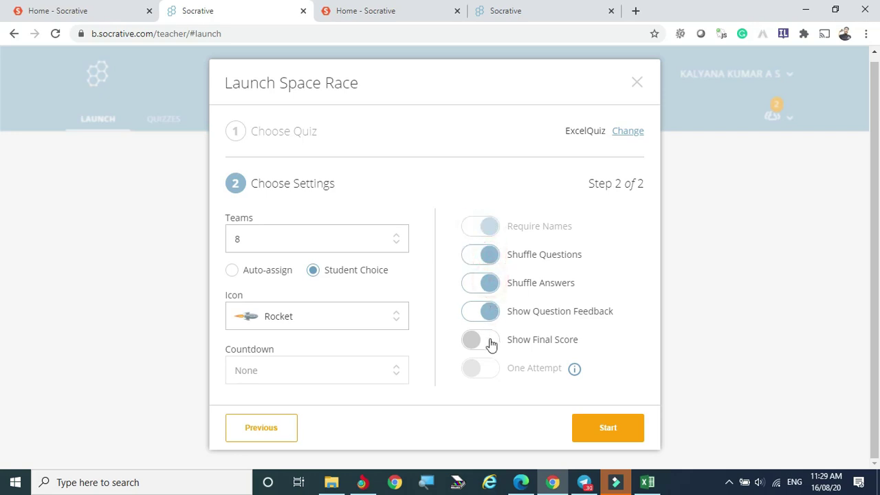
left_click(607, 427)
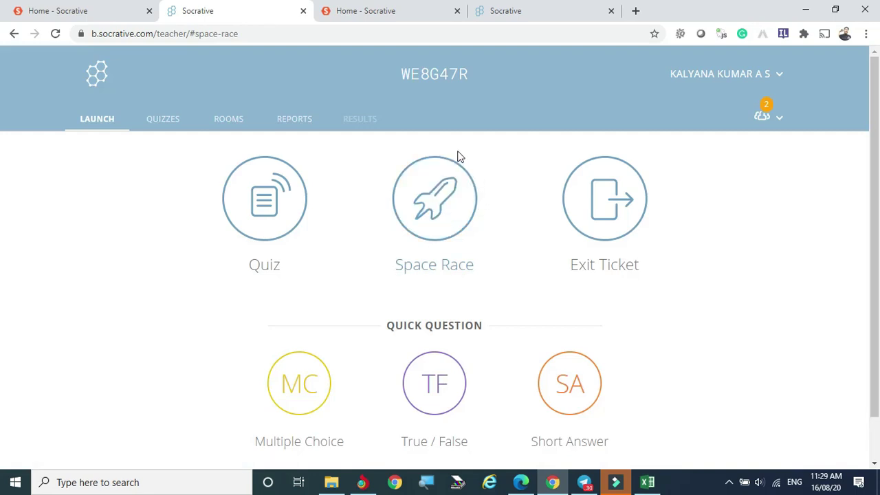
scroll(332, 147, "down", 2)
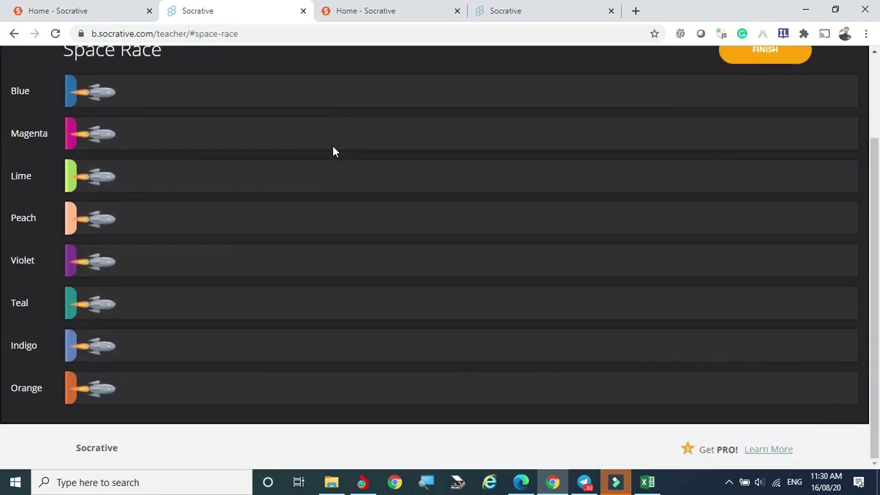
scroll(333, 152, "up", 1)
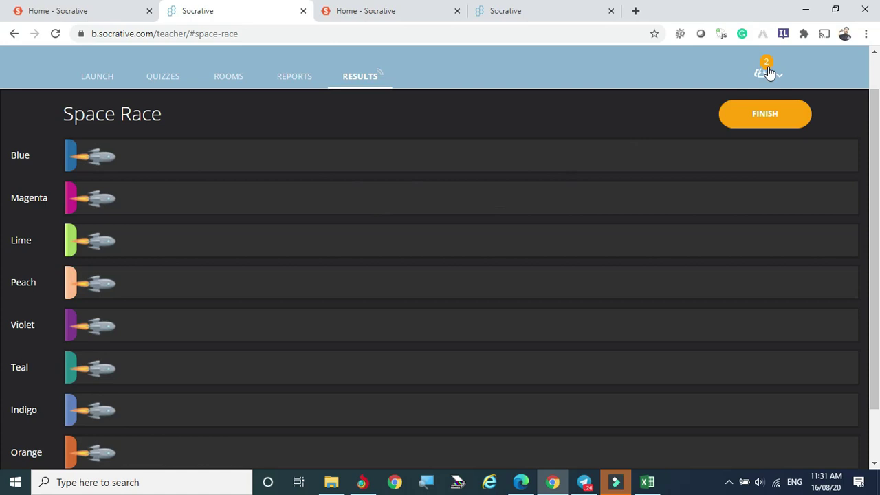
left_click_drag(874, 119, 876, 154)
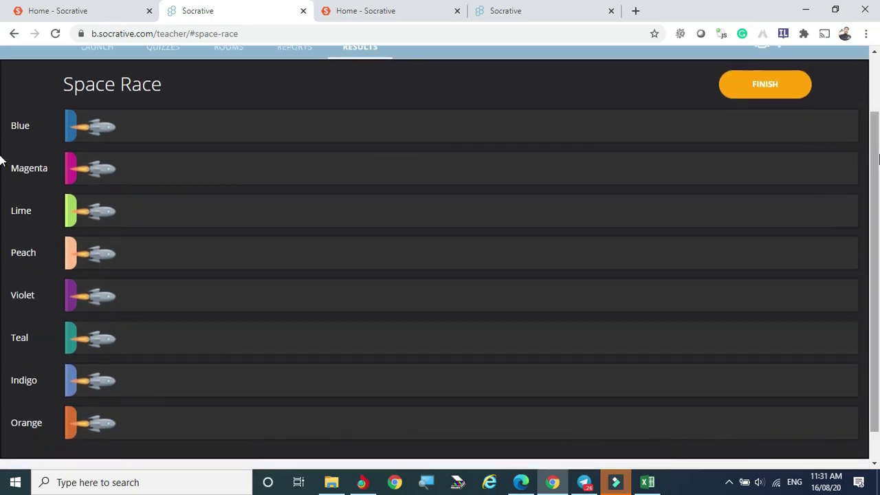
scroll(2, 165, "up", 1)
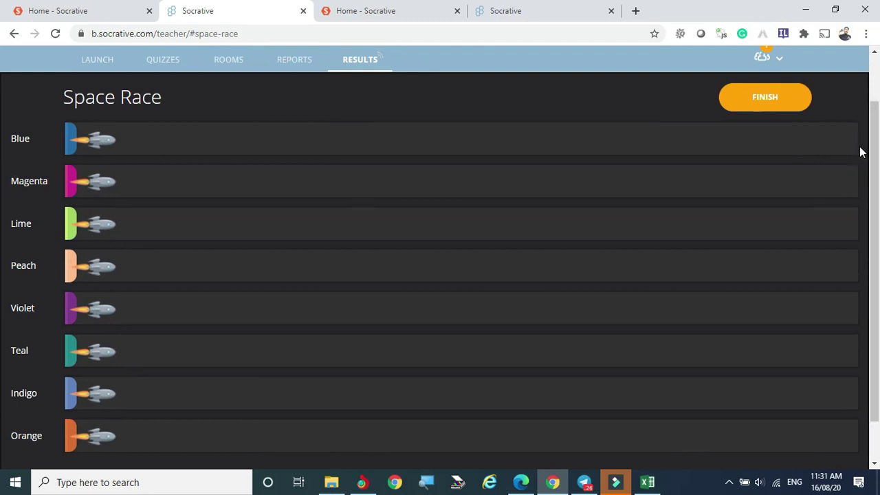
scroll(2, 180, "up", 1)
scroll(1, 185, "down", 1)
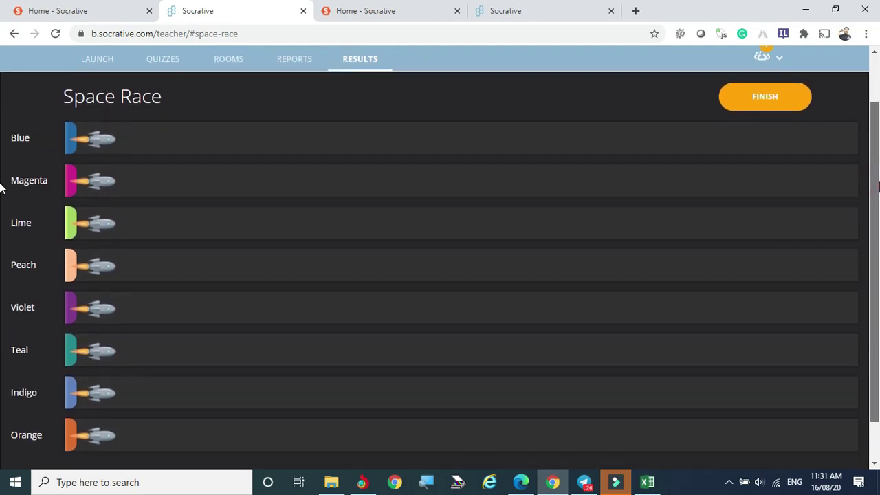
scroll(1, 175, "up", 2)
scroll(1, 178, "down", 1)
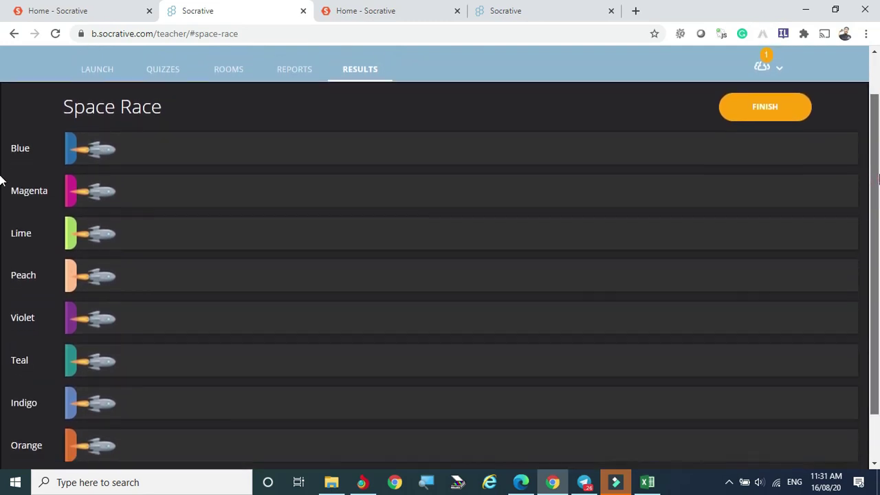
scroll(2, 180, "down", 3)
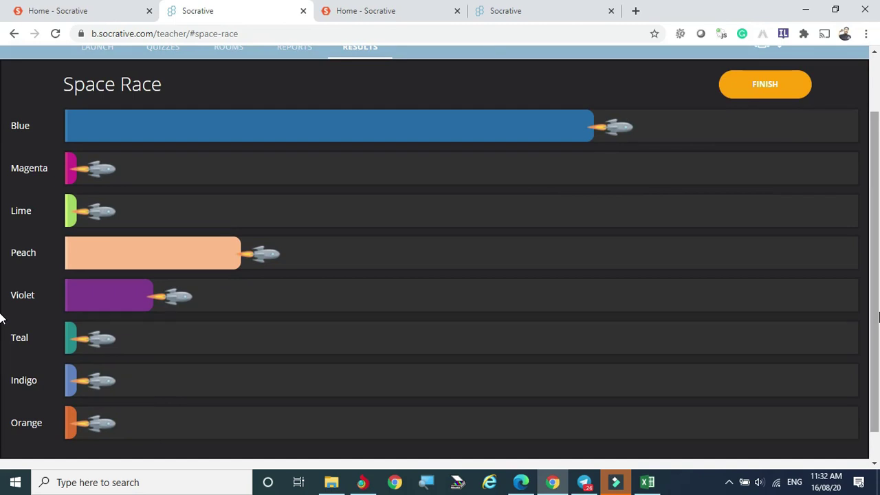
scroll(0, 318, "up", 1)
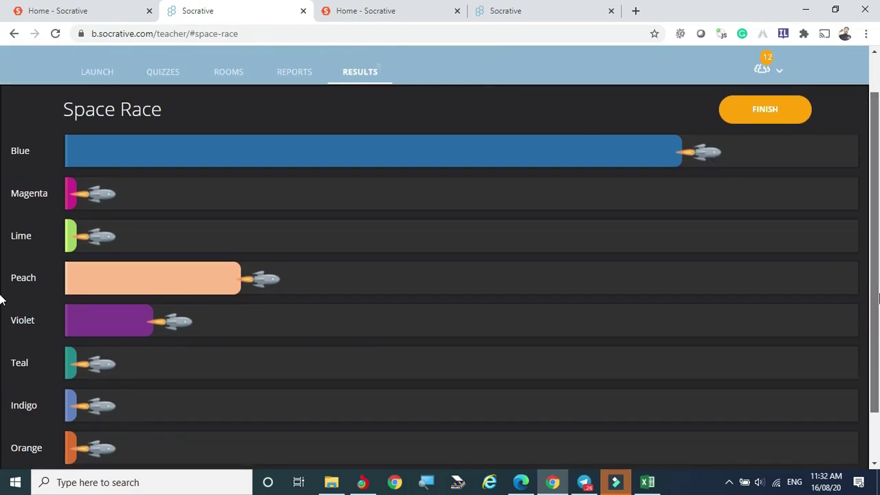
scroll(0, 306, "down", 2)
scroll(0, 311, "up", 1)
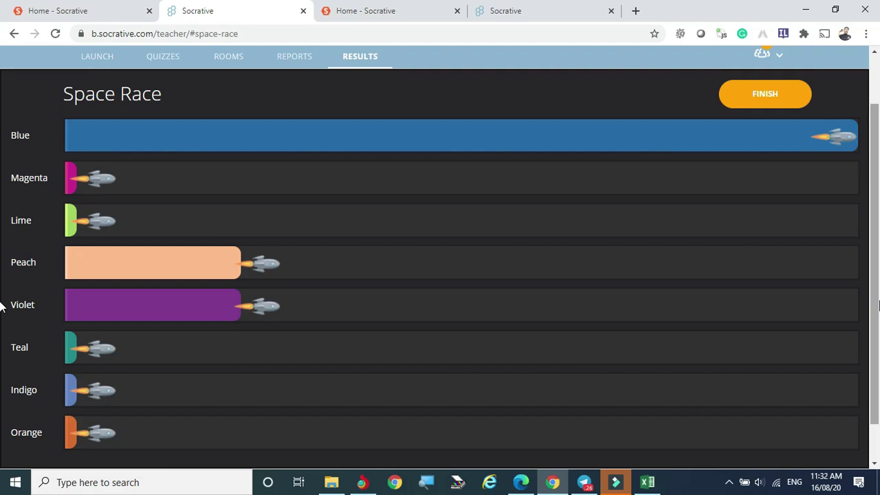
scroll(0, 275, "down", 1)
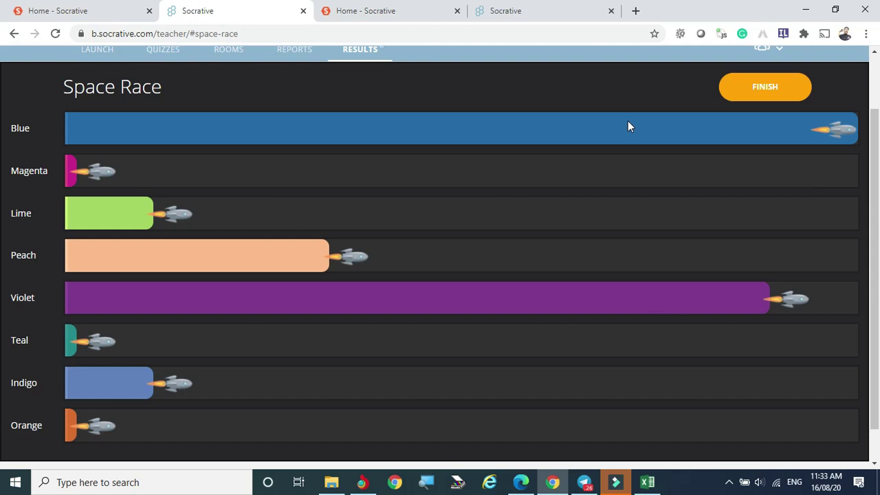
scroll(609, 203, "up", 2)
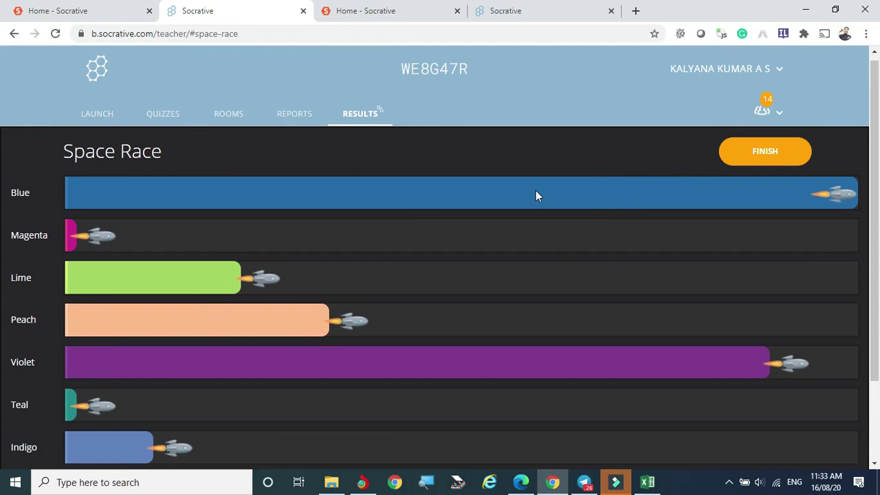
scroll(535, 191, "down", 2)
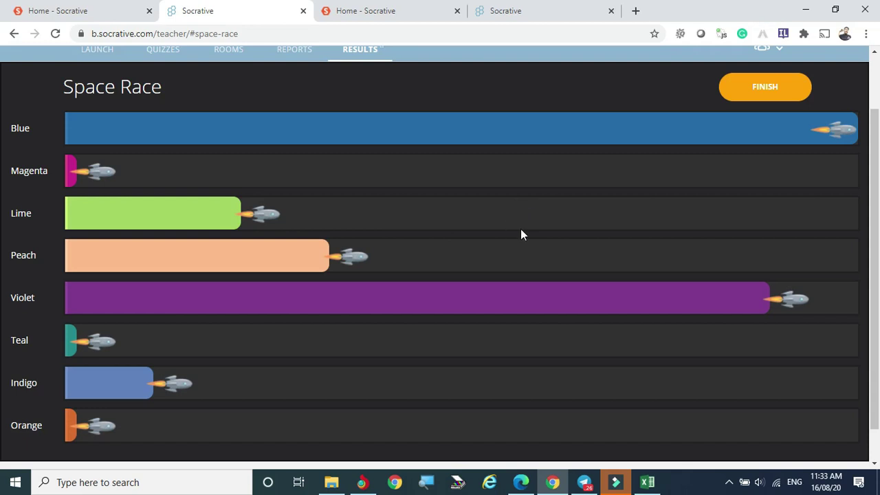
scroll(520, 234, "up", 2)
scroll(771, 116, "down", 1)
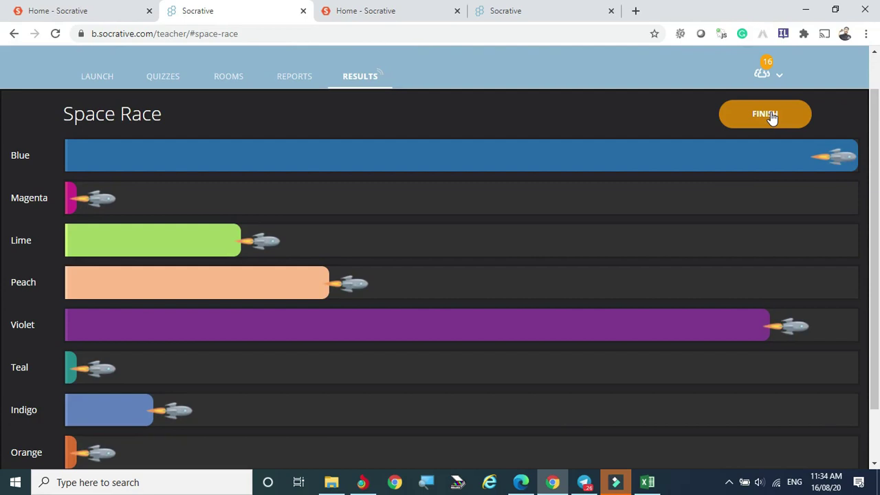
- Finish the Space Race, confirm with OK, and sign back into the teacher account
left_click(771, 118)
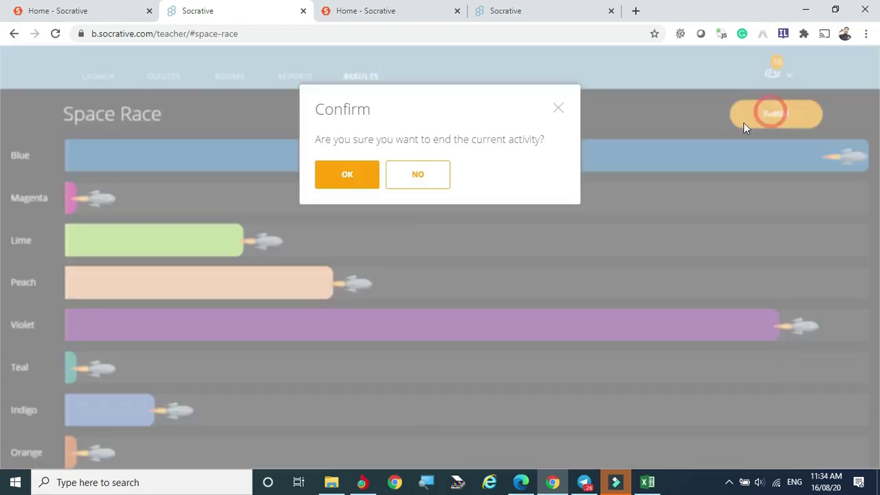
left_click(350, 175)
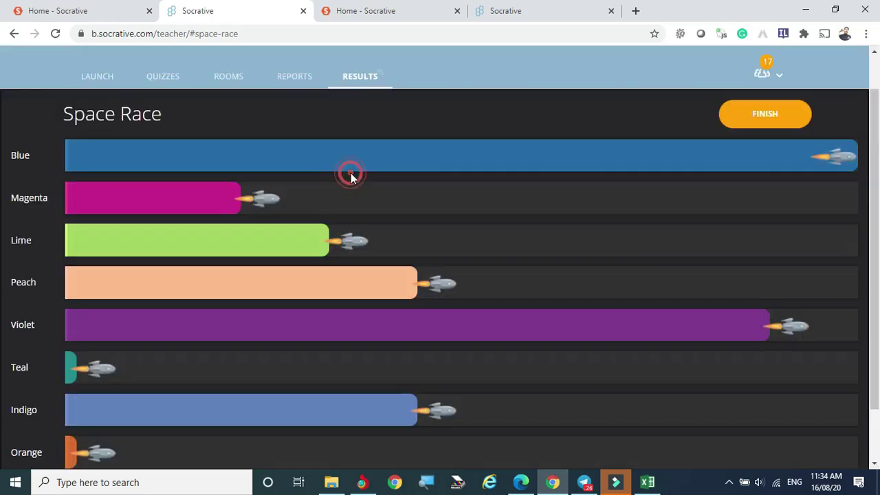
left_click(299, 79)
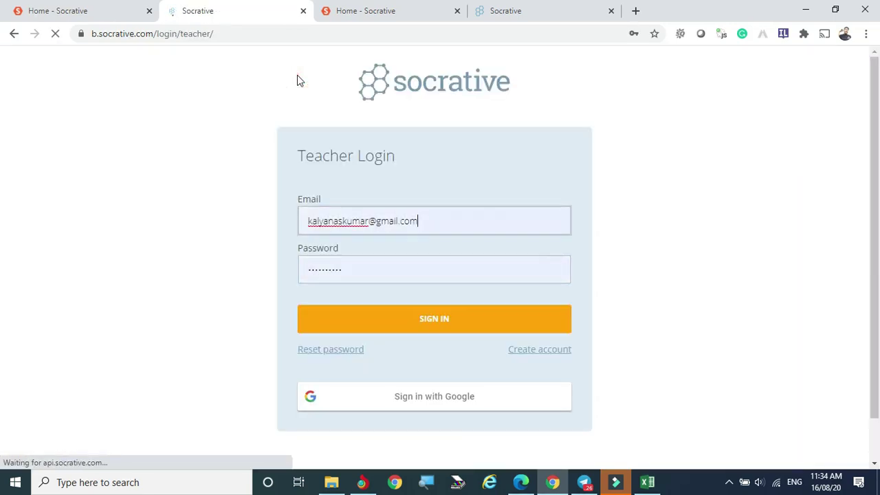
left_click(450, 324)
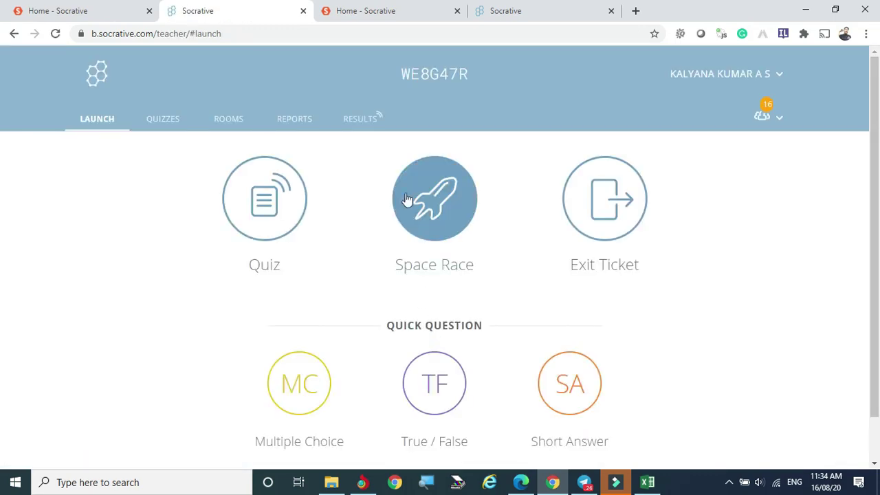
left_click(295, 121)
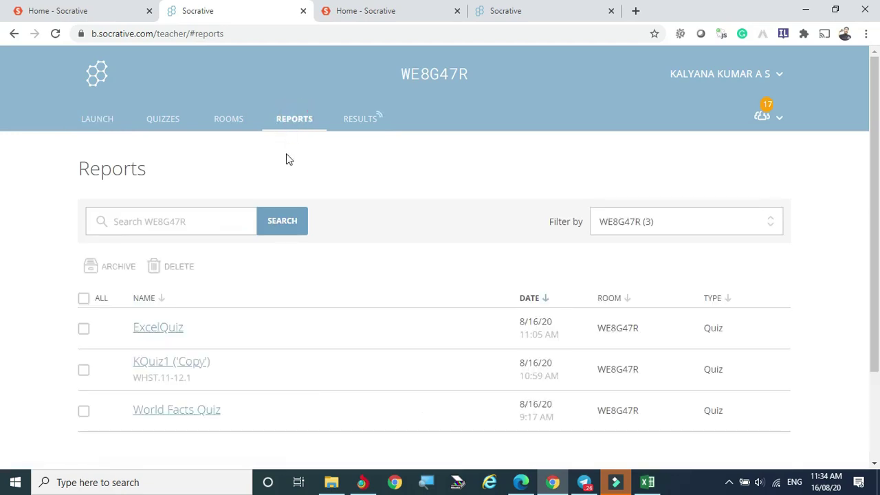
scroll(347, 186, "down", 1)
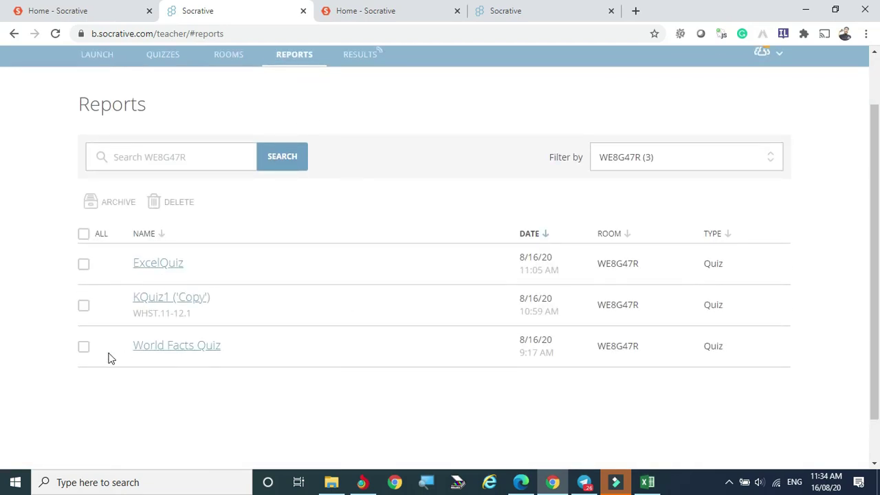
left_click(163, 267)
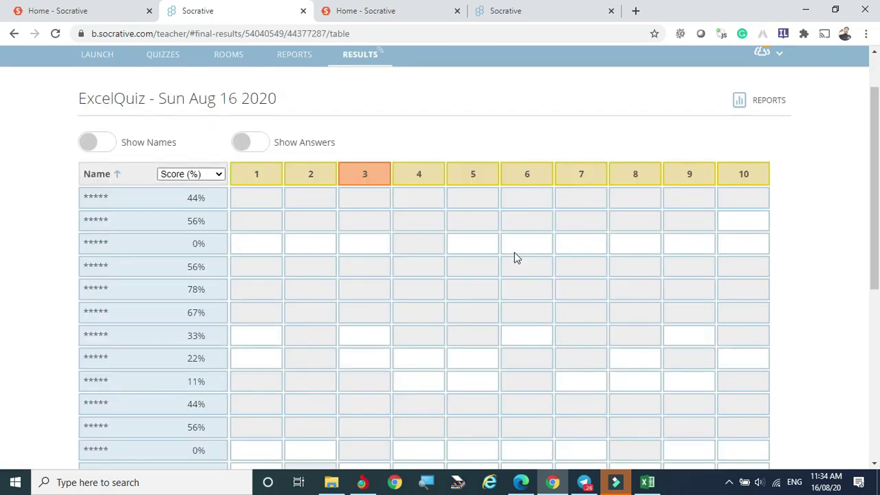
scroll(515, 252, "down", 1)
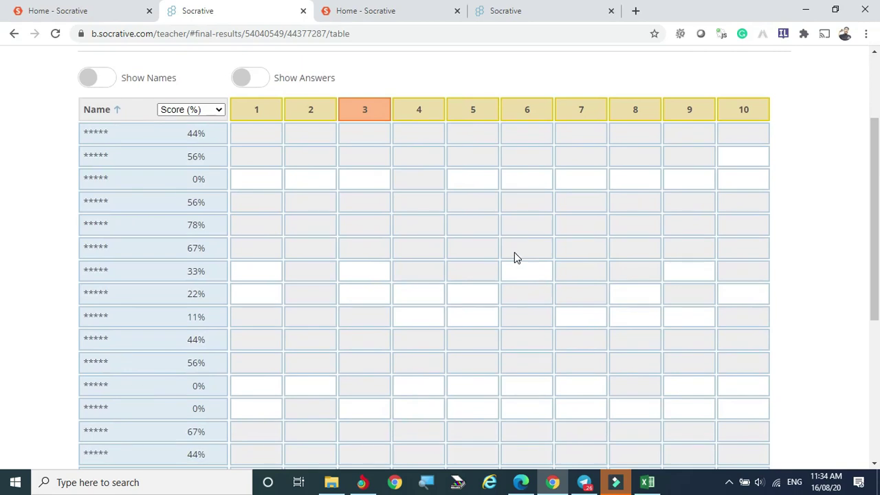
scroll(514, 253, "down", 3)
scroll(514, 258, "down", 2)
scroll(514, 263, "up", 9)
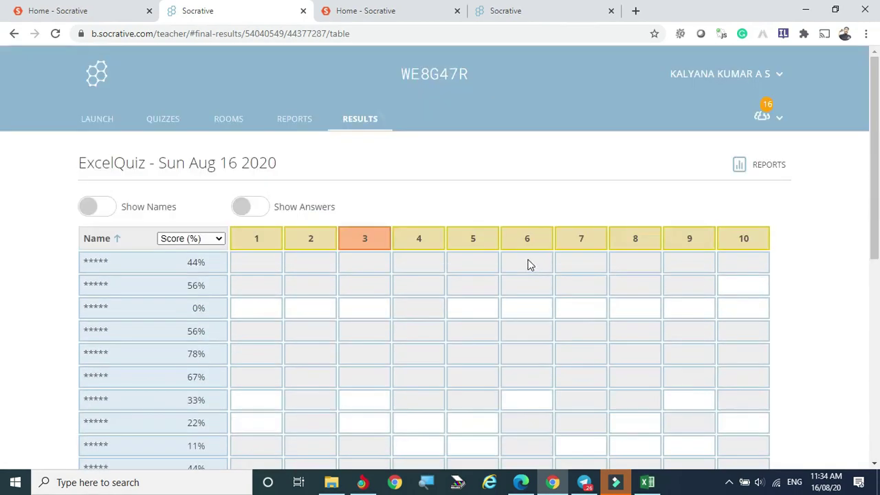
left_click(296, 120)
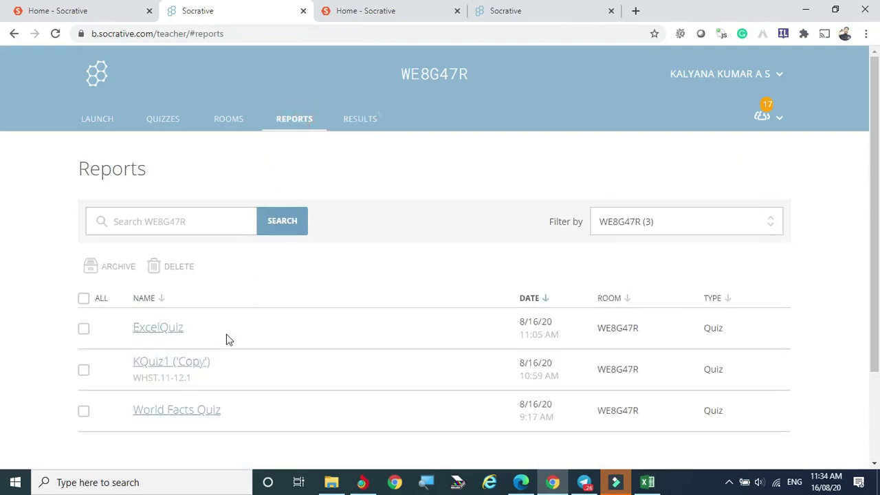
left_click(156, 362)
scroll(306, 257, "down", 5)
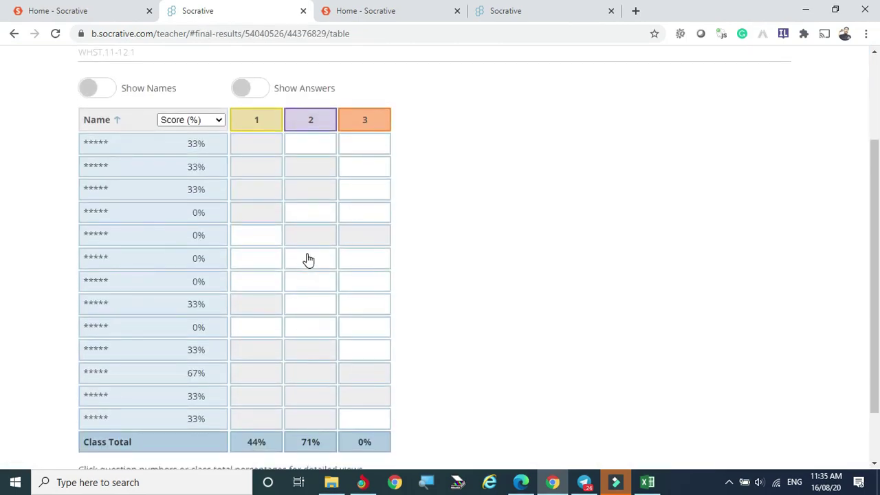
scroll(307, 258, "up", 5)
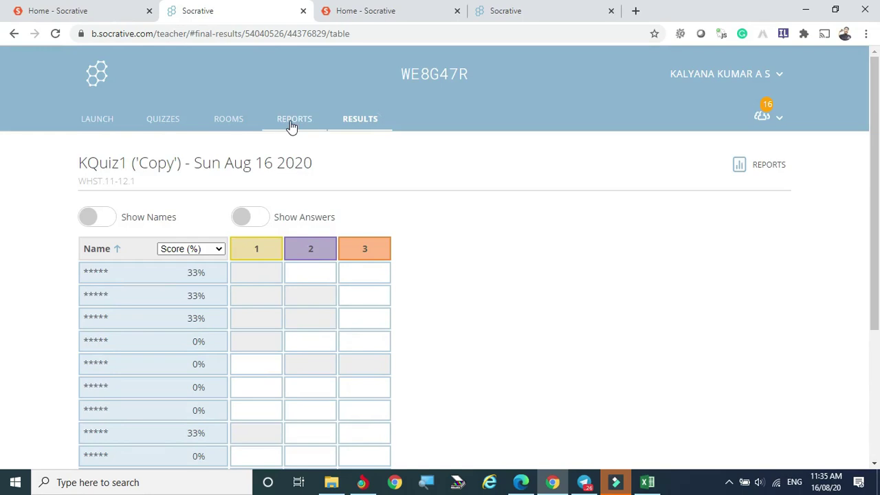
left_click(295, 120)
scroll(424, 233, "down", 2)
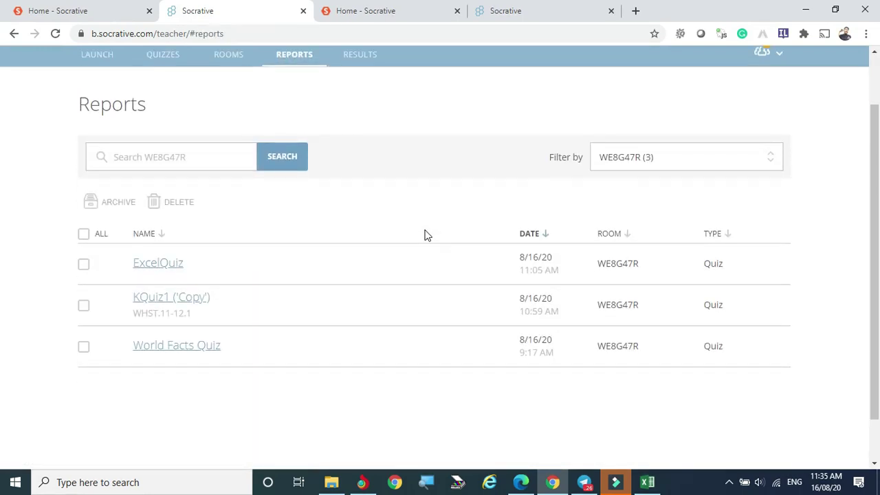
scroll(346, 254, "up", 2)
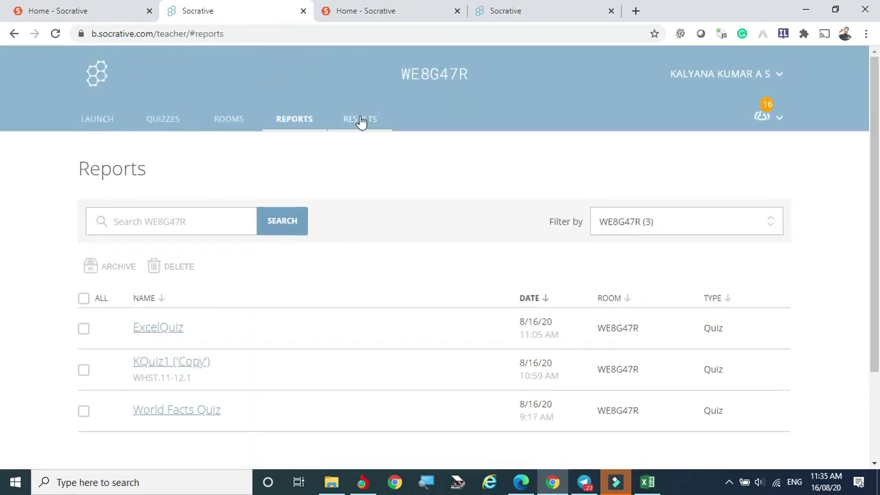
left_click(360, 119)
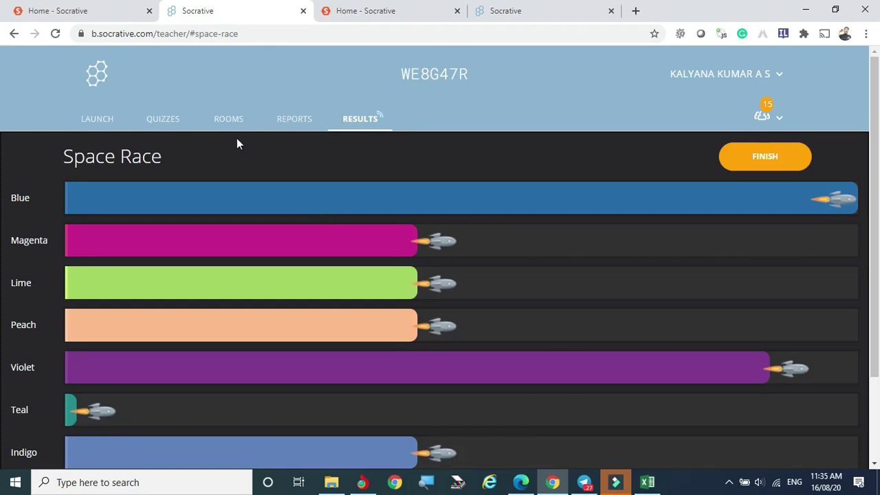
left_click(97, 119)
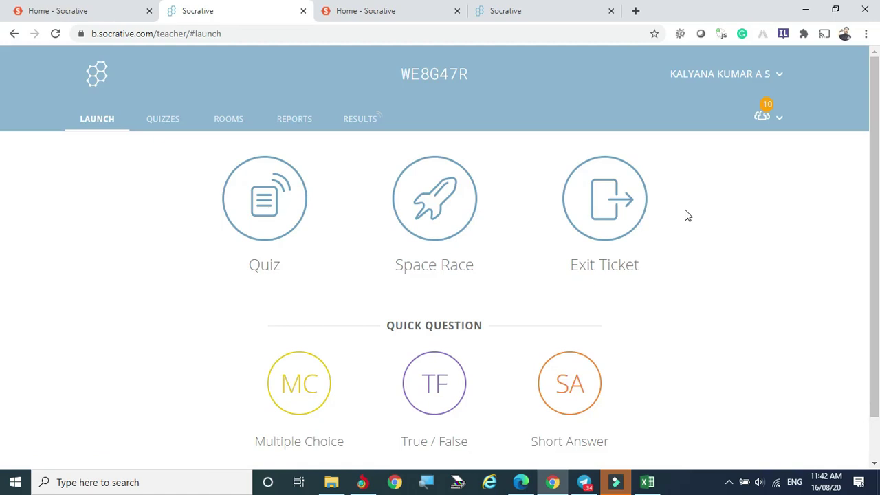